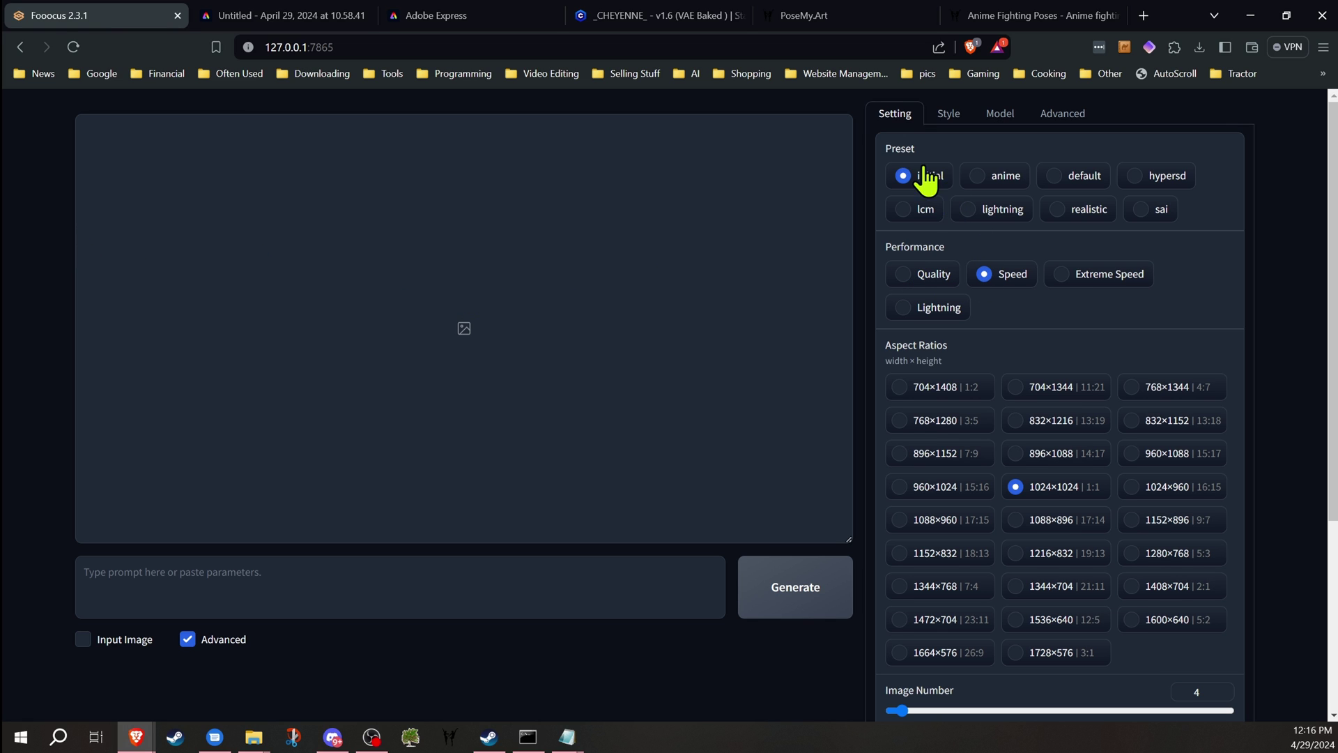
# - Set the aspect ratio to the wide 1344×768
pyautogui.scroll(-2, 1038, 464)
pyautogui.click(903, 430)
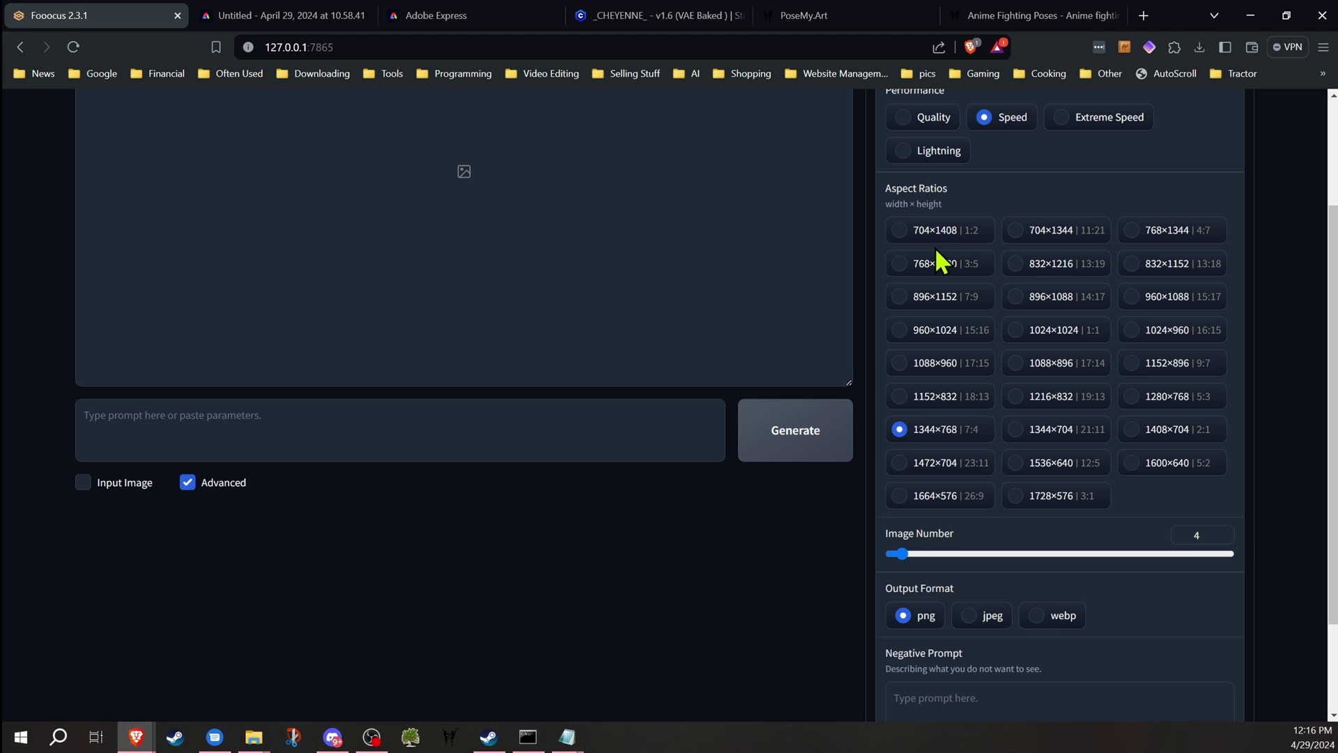
pyautogui.scroll(3, 941, 261)
# - Replace the Fooocus Sharp and Enhance styles with SAI Comic Book and Fooocus Semi Realistic, then bring up the base model list
pyautogui.click(955, 113)
pyautogui.moveTo(949, 220)
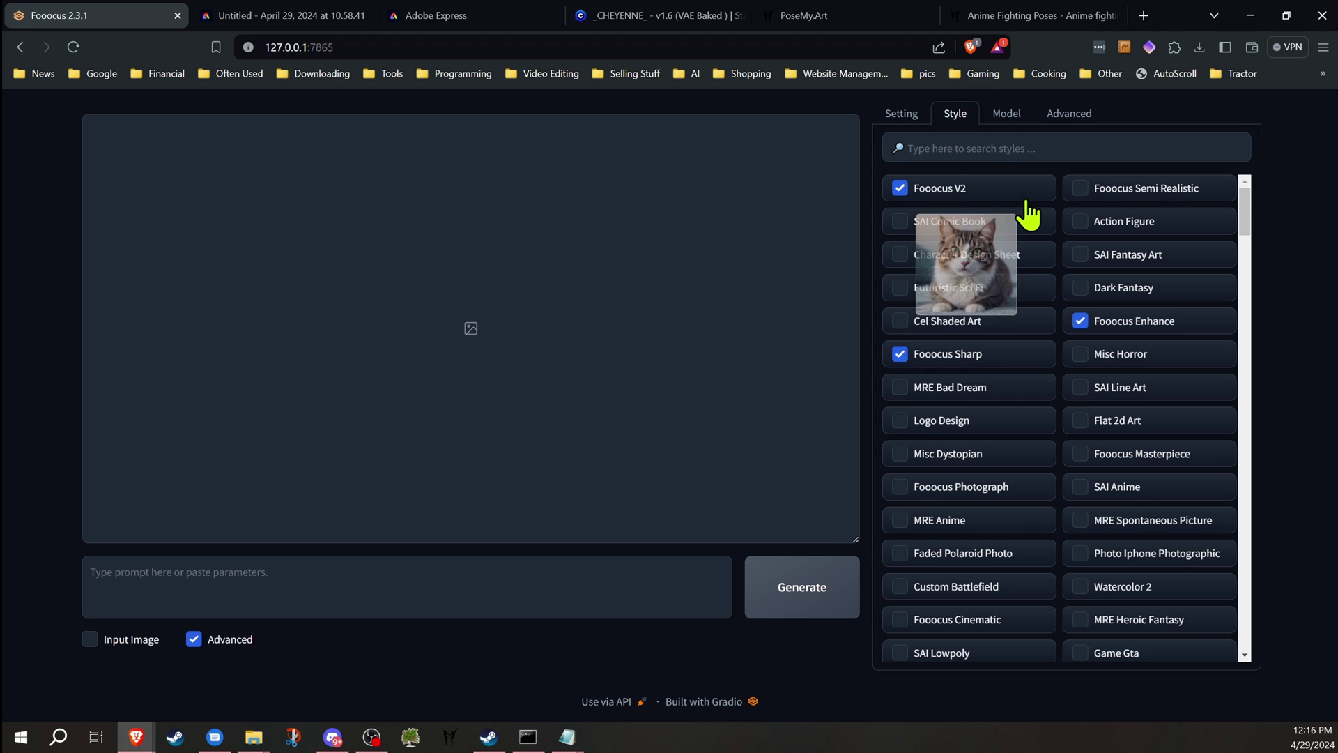
pyautogui.click(934, 354)
pyautogui.click(1108, 324)
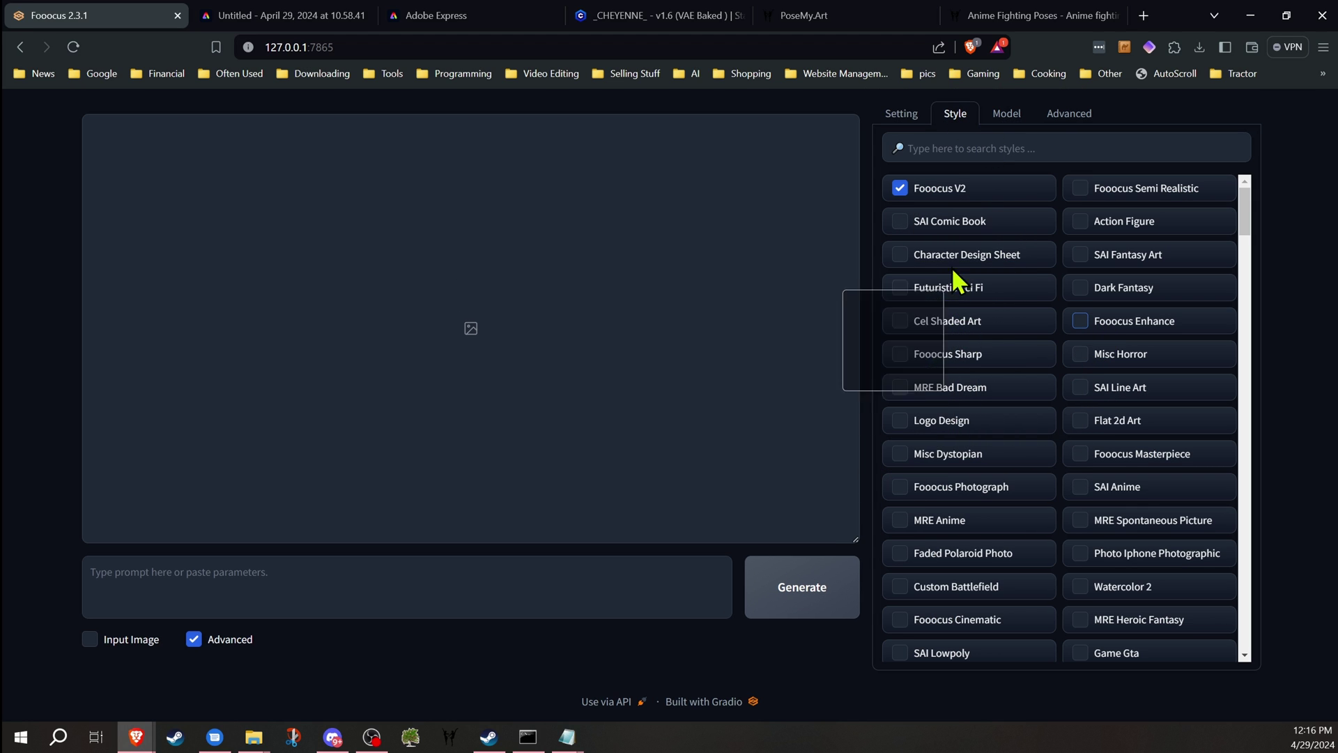
pyautogui.click(1125, 190)
pyautogui.click(913, 223)
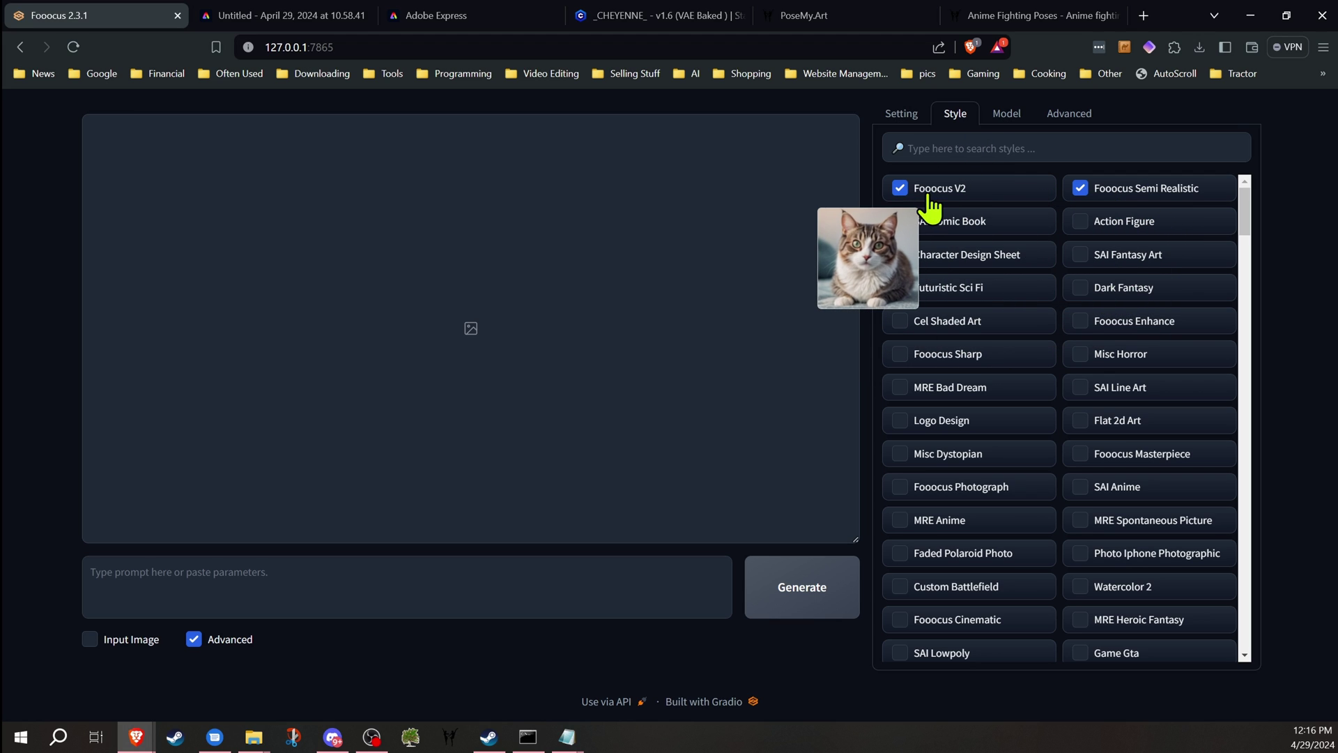
pyautogui.click(1005, 117)
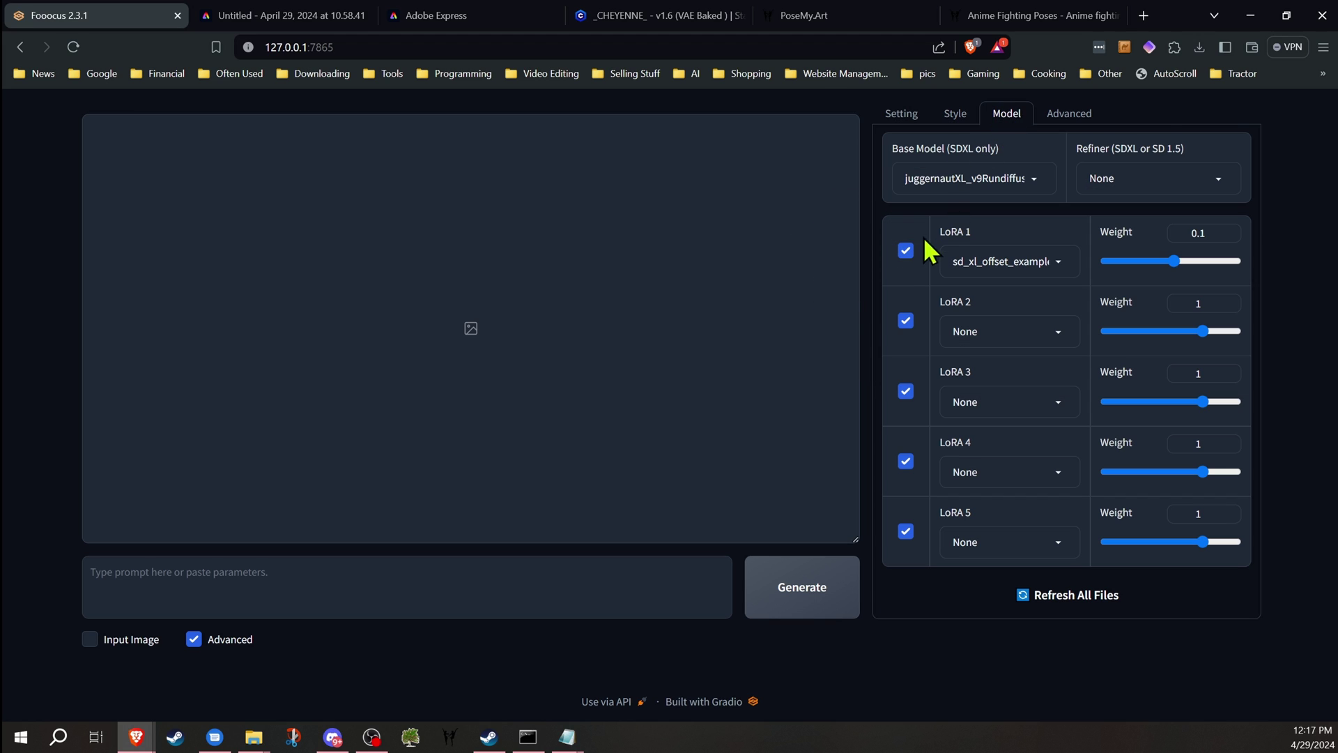
pyautogui.click(997, 189)
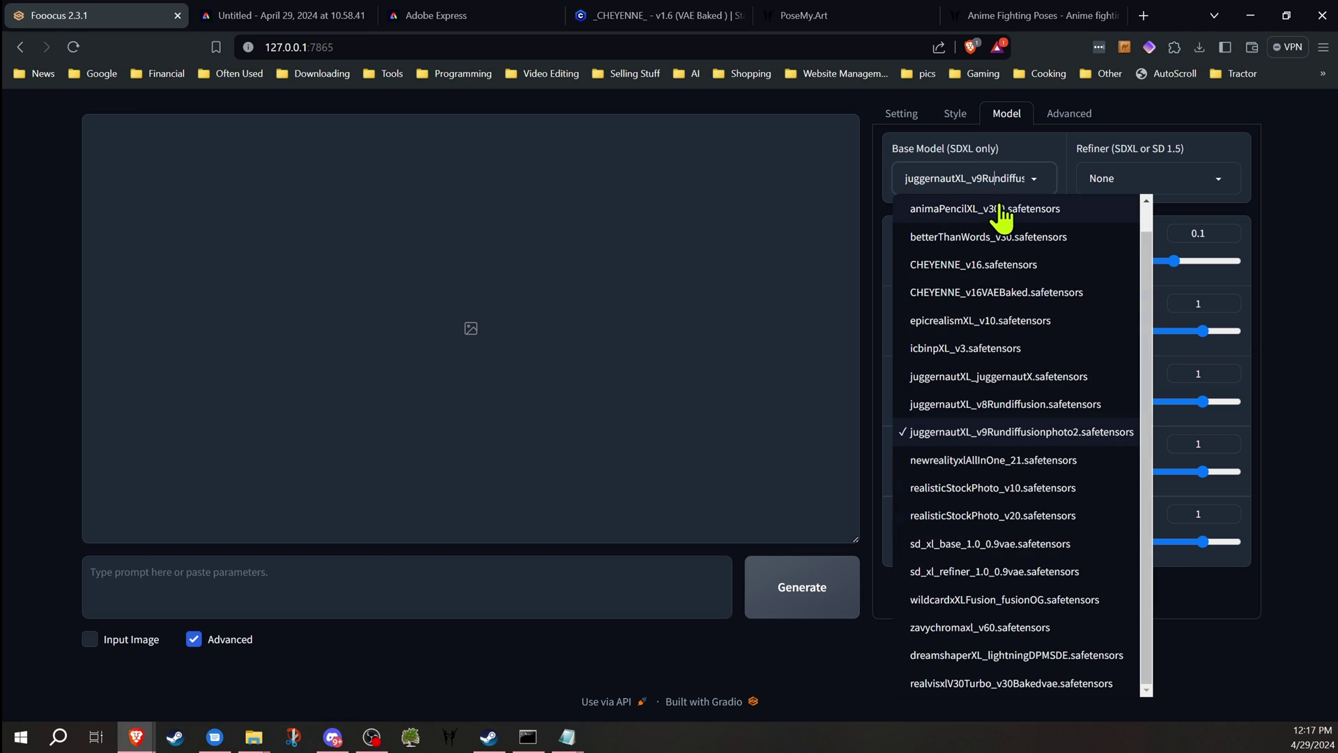
# - Select CHEYENNE as the base model and review its Civitai page details
pyautogui.click(979, 294)
pyautogui.click(673, 16)
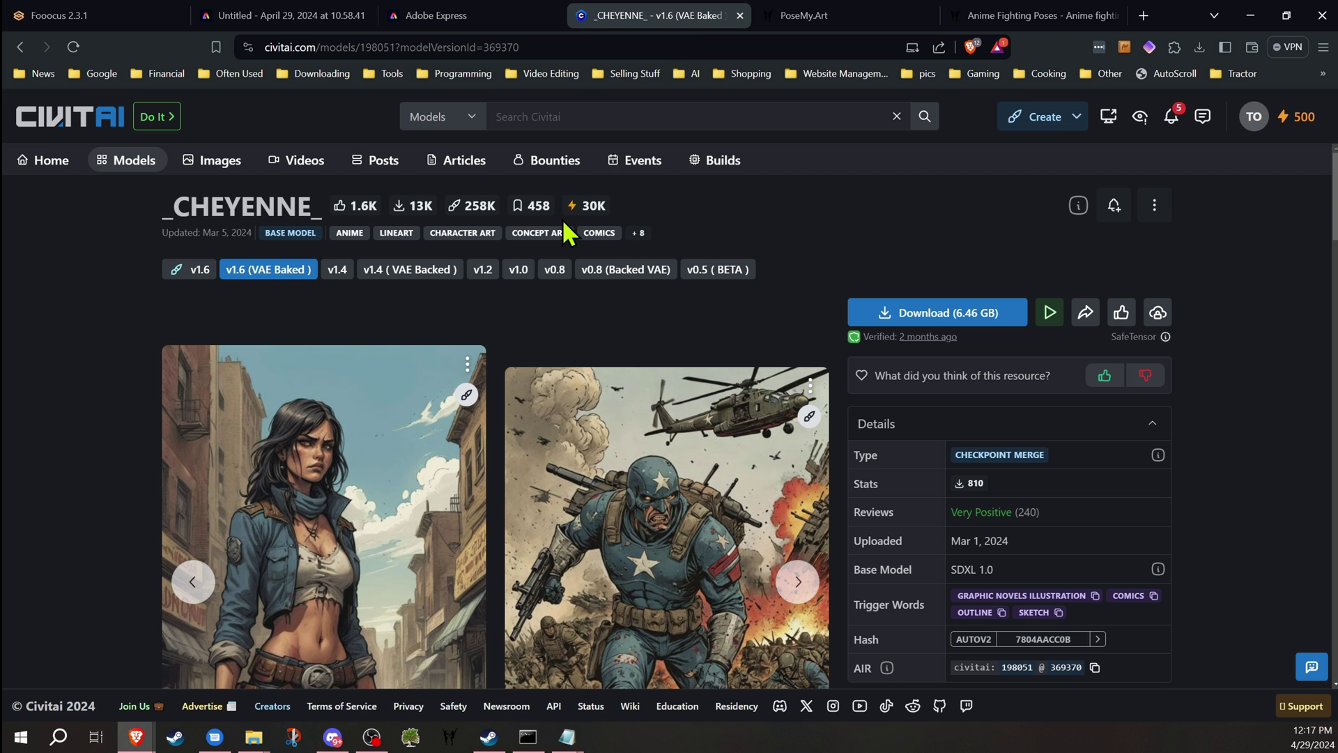
pyautogui.scroll(-3, 52, 279)
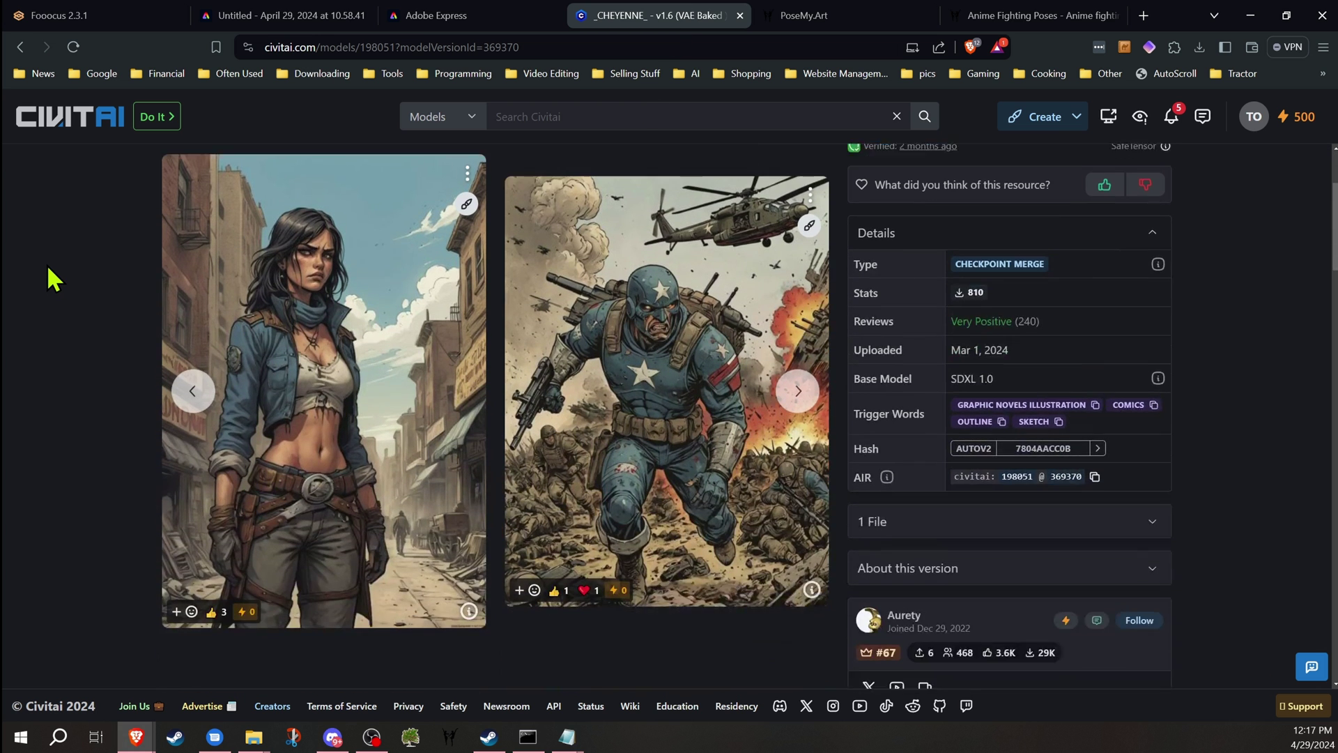
pyautogui.scroll(-3, 43, 267)
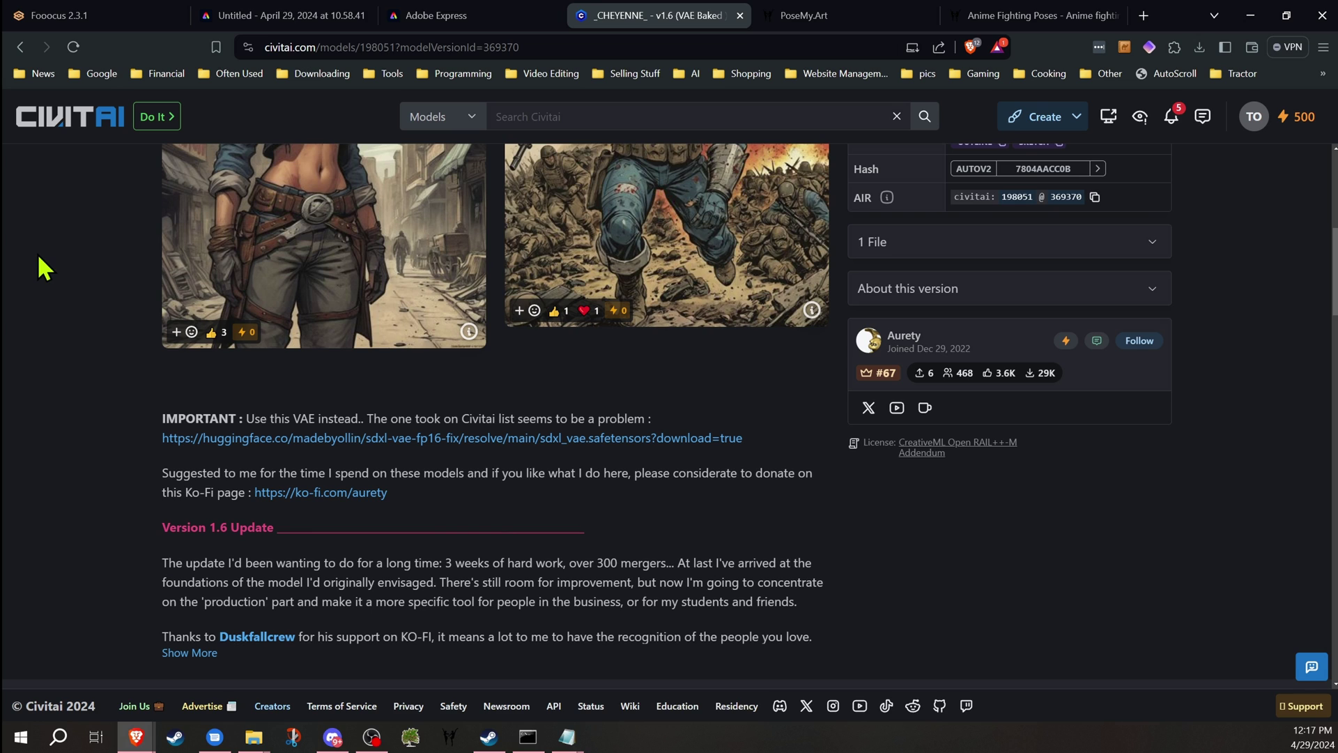
pyautogui.scroll(6, 43, 267)
pyautogui.moveTo(94, 15)
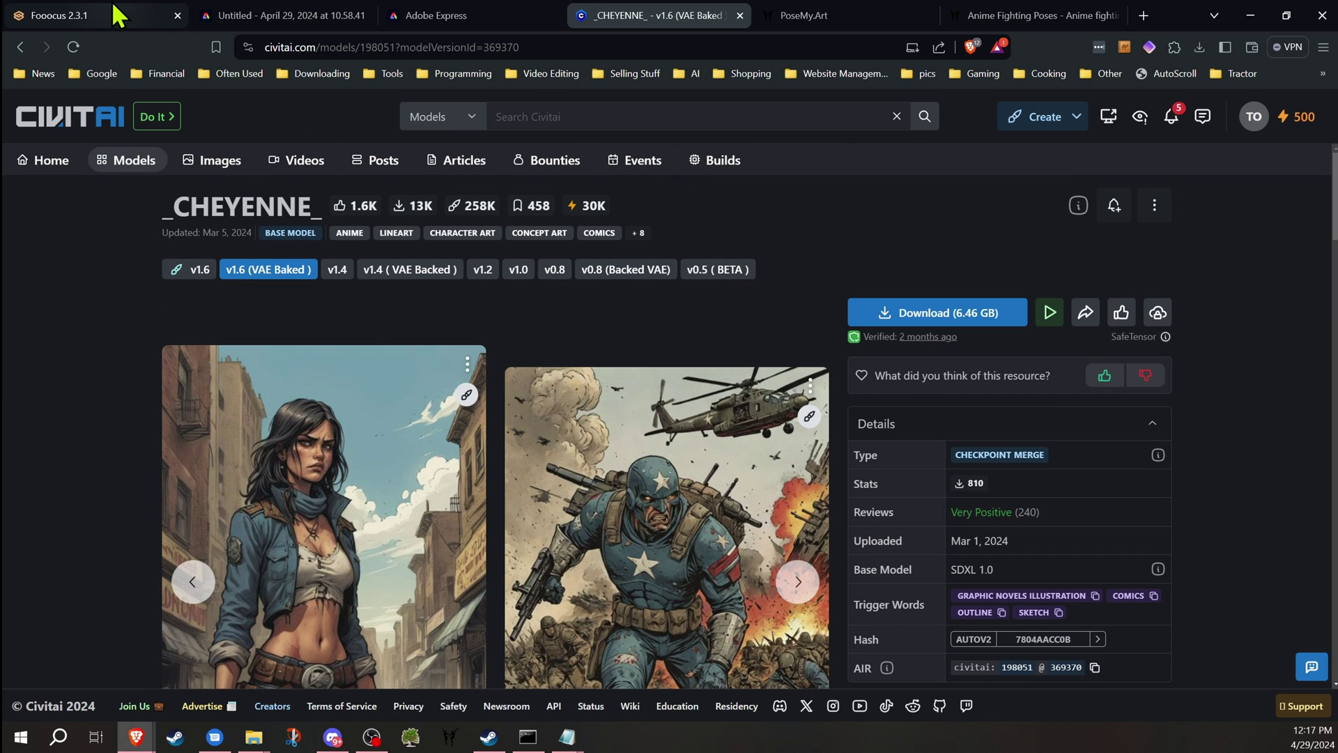
# - Enable Developer Debug Mode and Mixing Image Prompt and Inpaint in Advanced settings
pyautogui.click(84, 15)
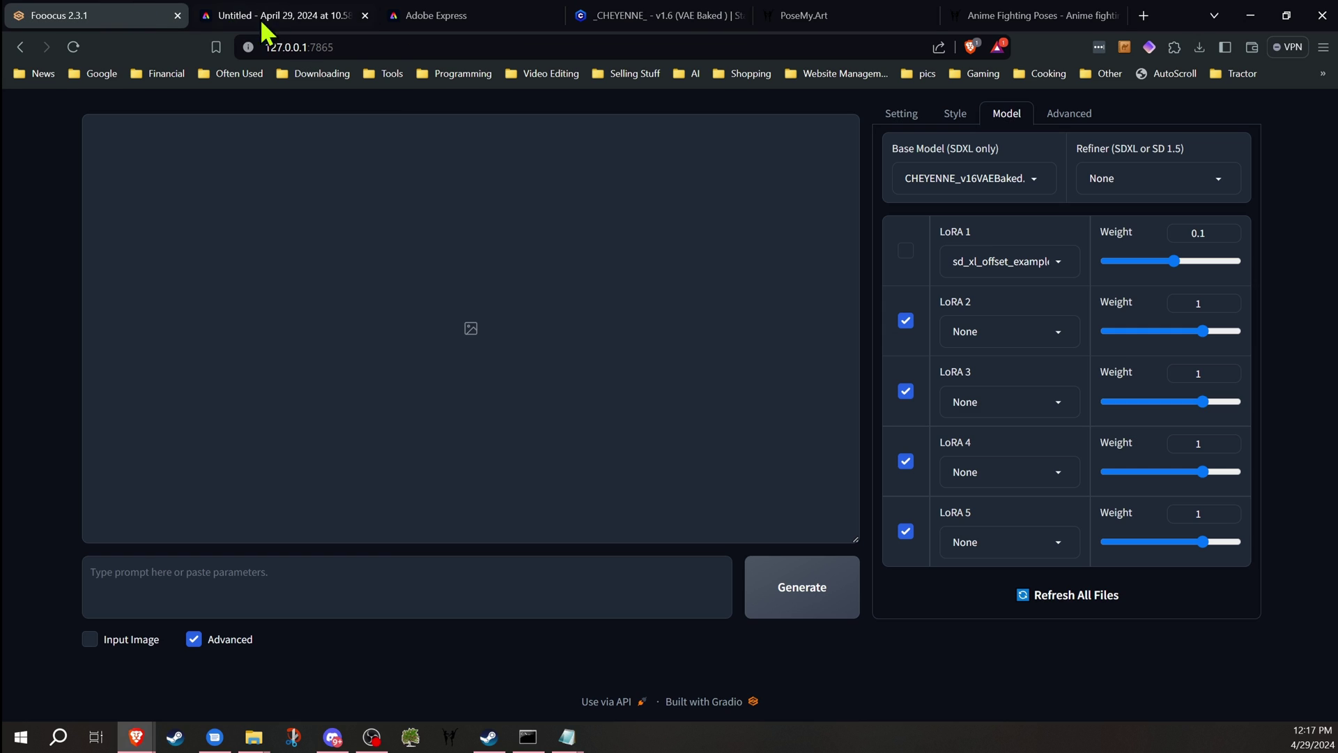
pyautogui.click(1070, 115)
pyautogui.click(890, 320)
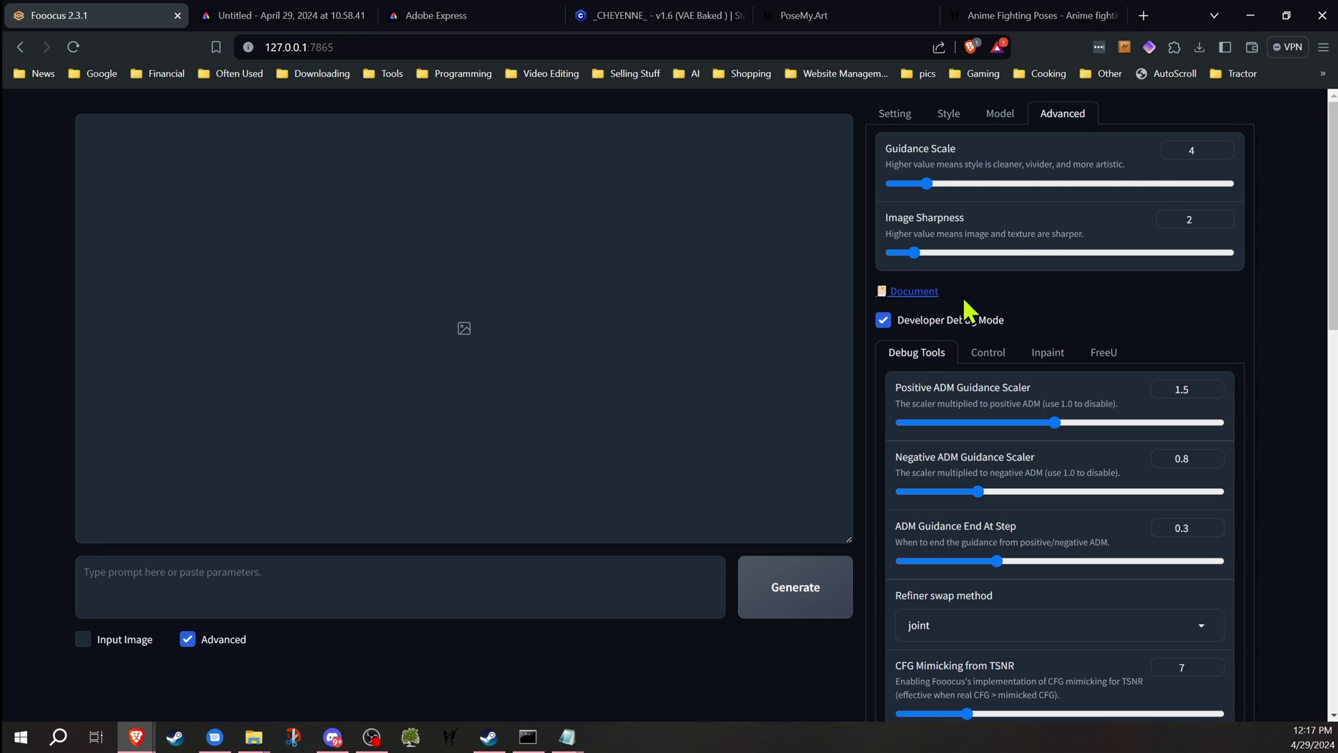
pyautogui.scroll(-3, 1000, 133)
pyautogui.click(1000, 133)
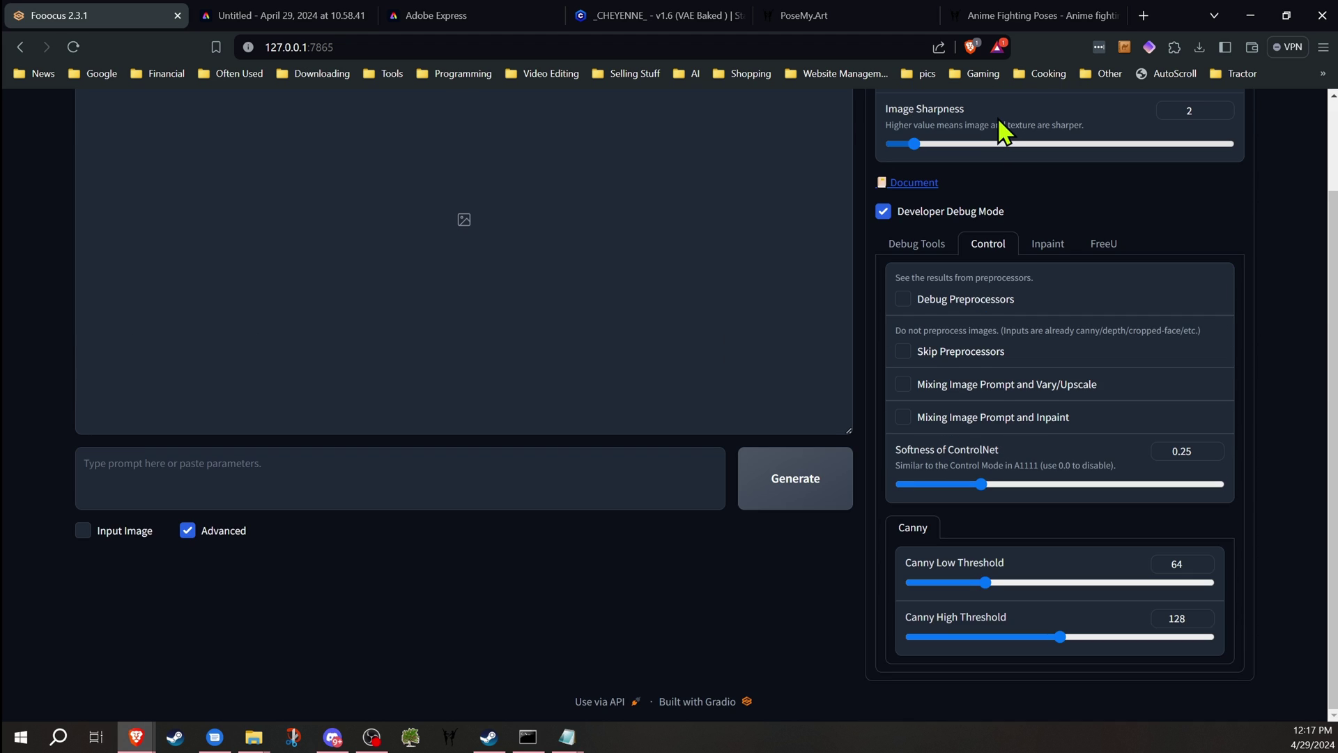
pyautogui.click(902, 417)
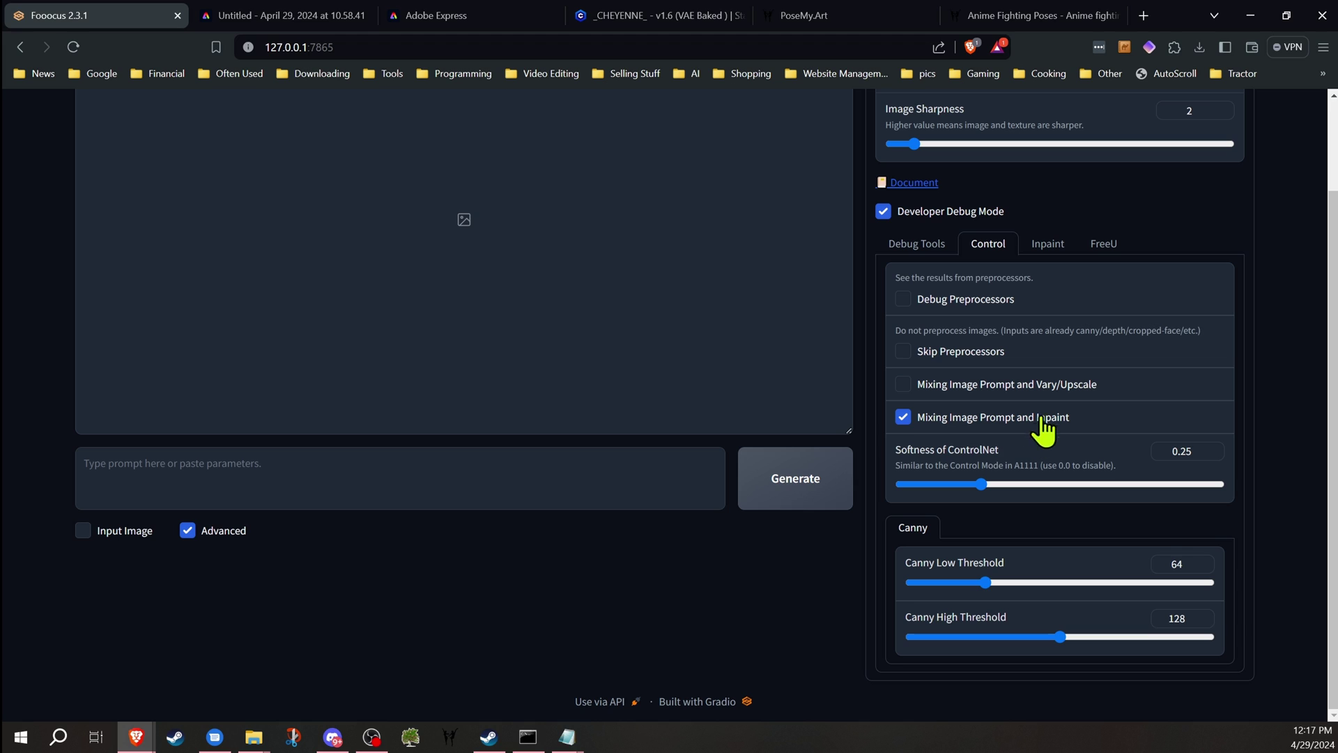
pyautogui.click(1048, 244)
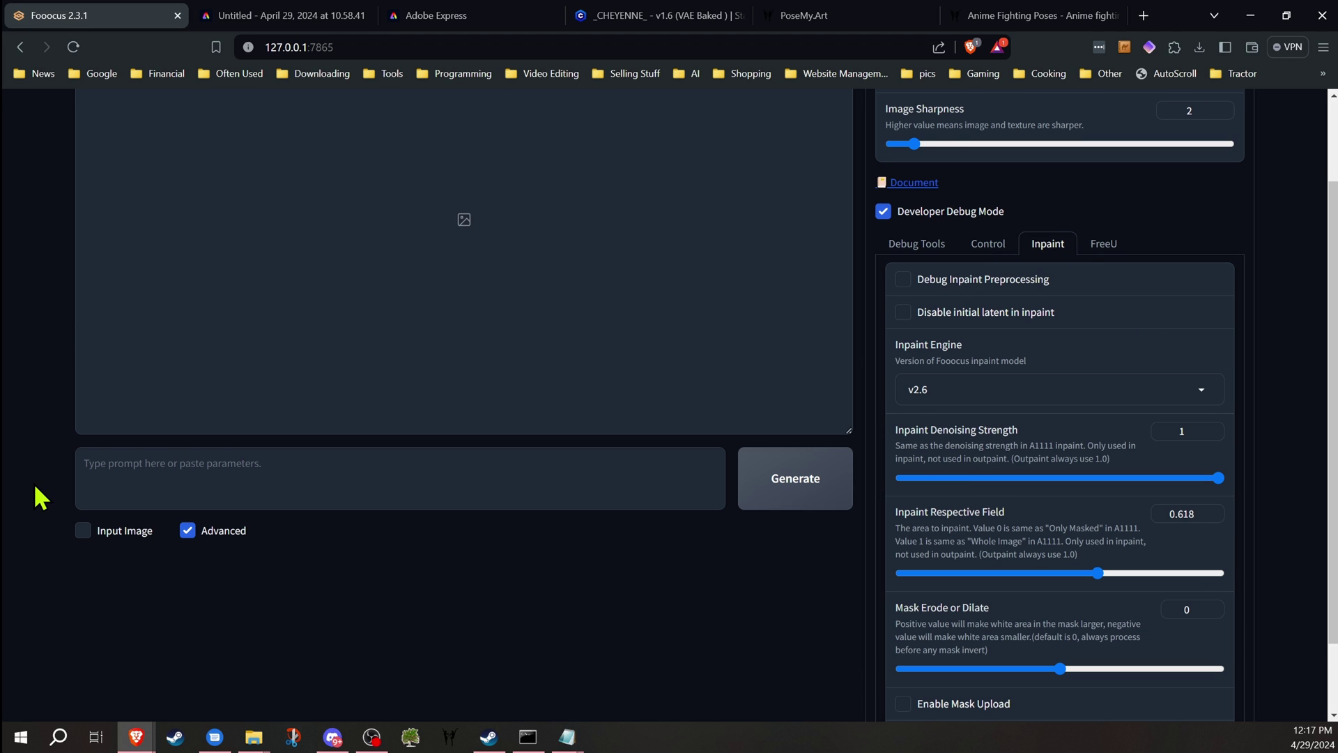
pyautogui.scroll(-2, 40, 497)
# - Enable Input Image and show the Image Prompt advanced stop-at and weight options
pyautogui.click(84, 442)
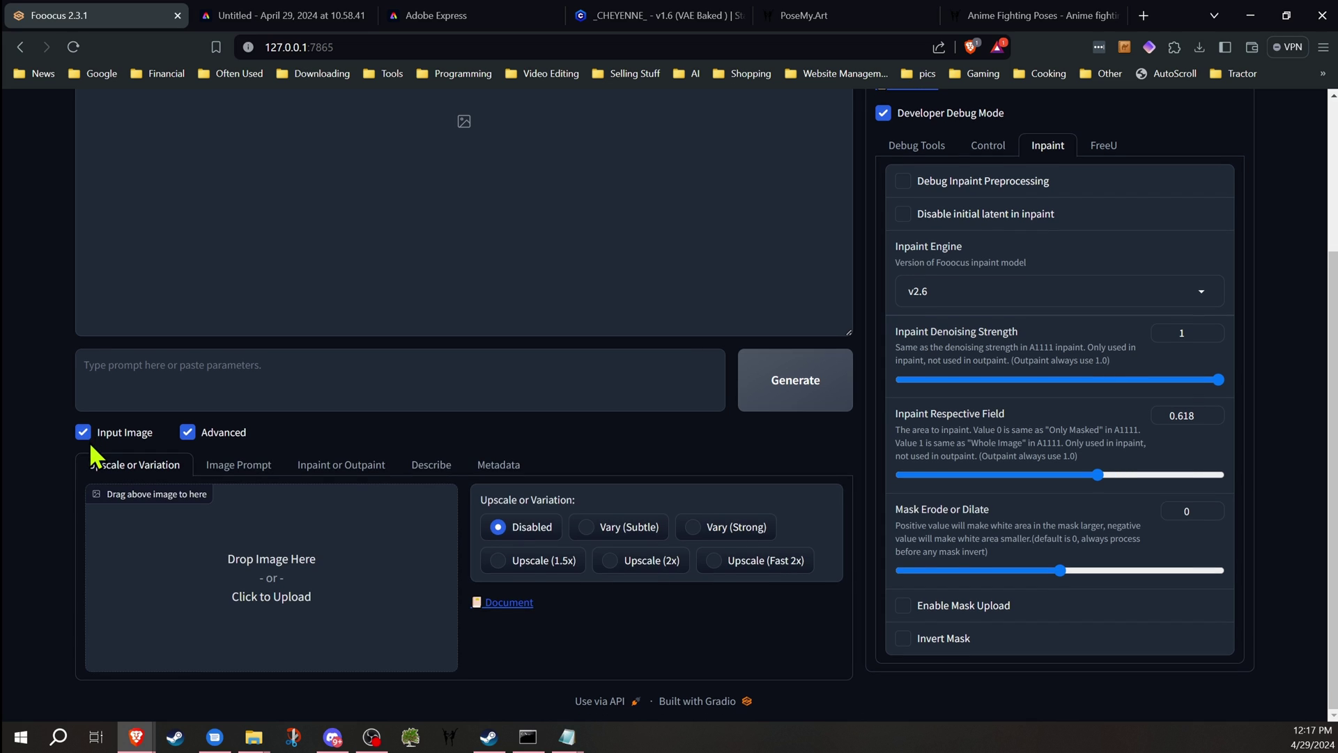
pyautogui.click(259, 466)
pyautogui.scroll(-4, 257, 472)
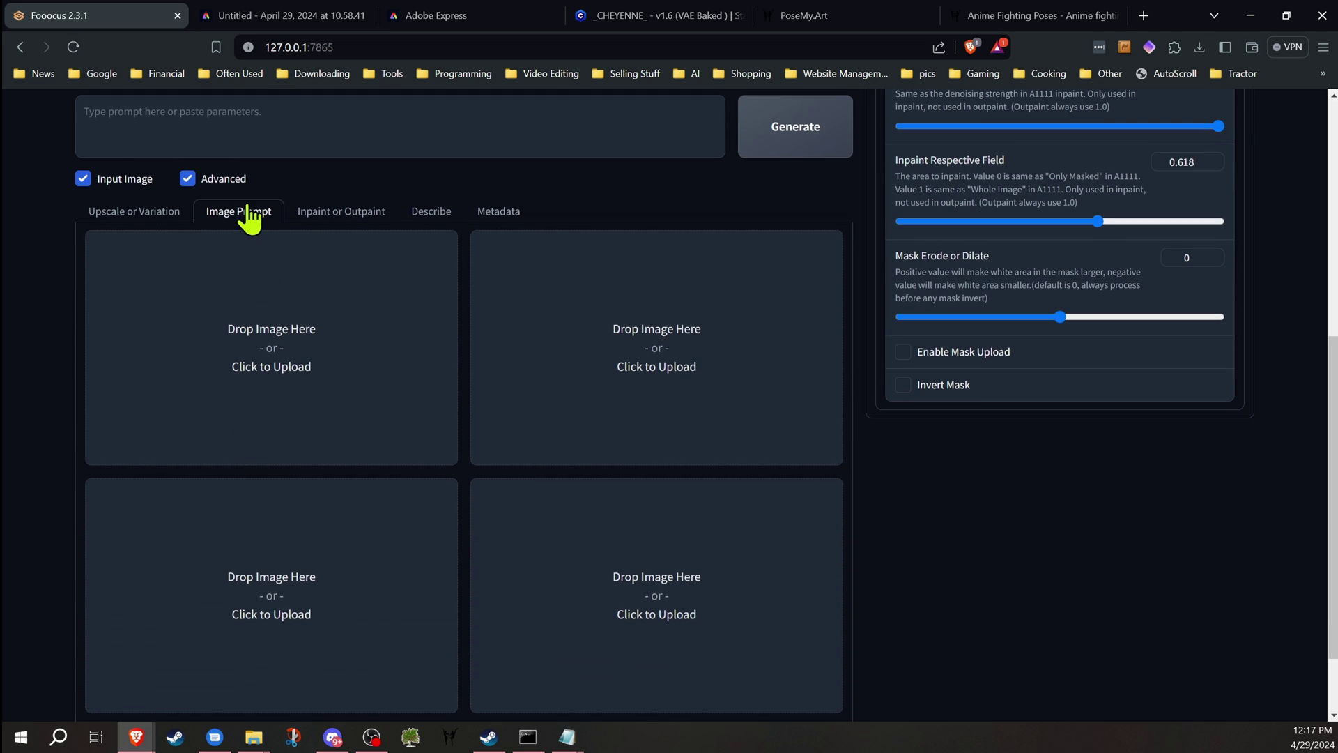
pyautogui.scroll(-2, 168, 495)
pyautogui.click(92, 636)
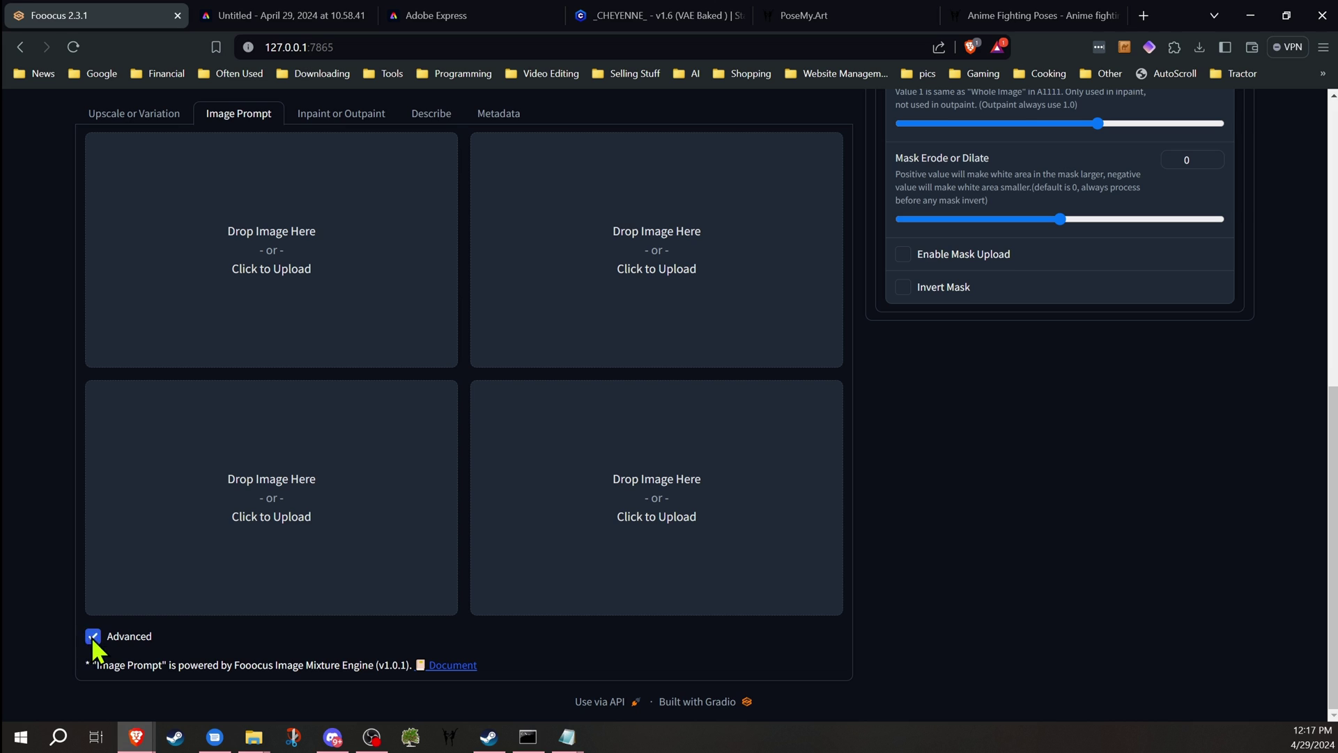
pyautogui.scroll(2, 44, 525)
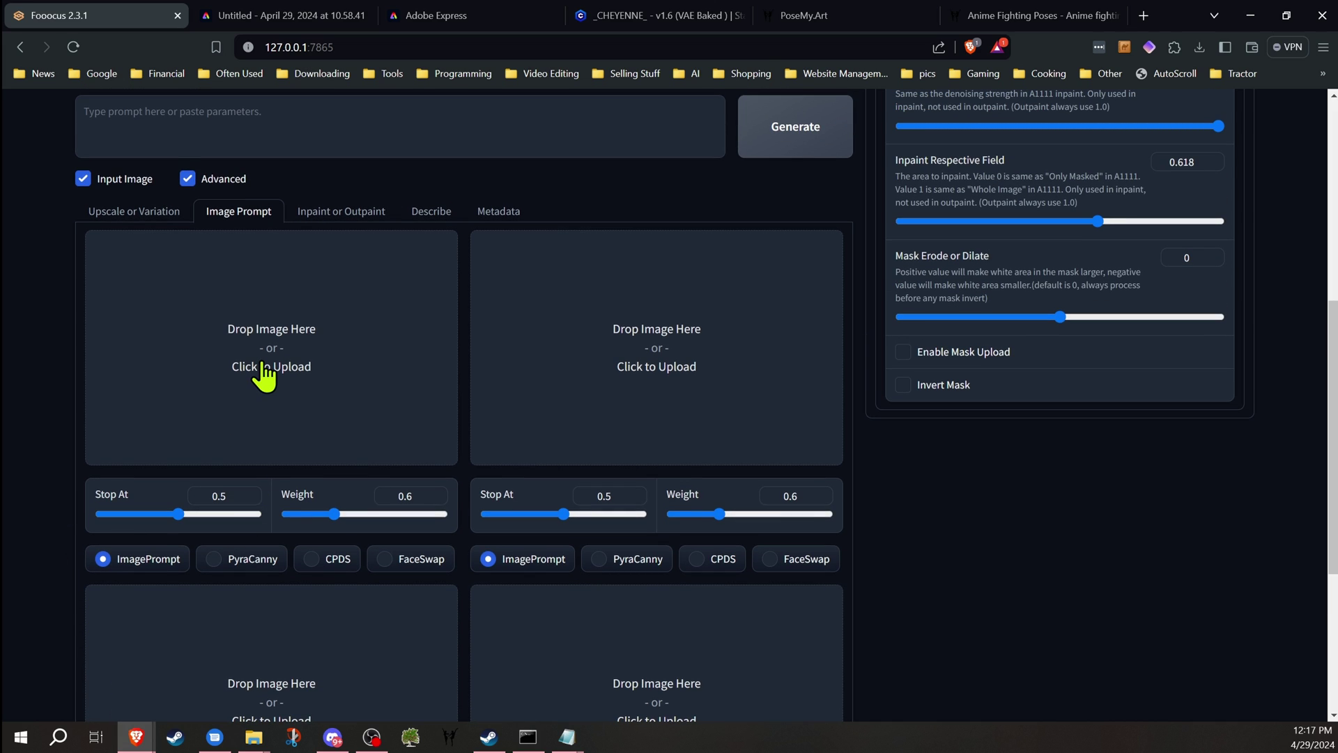
pyautogui.scroll(4, 258, 369)
pyautogui.scroll(3, 258, 369)
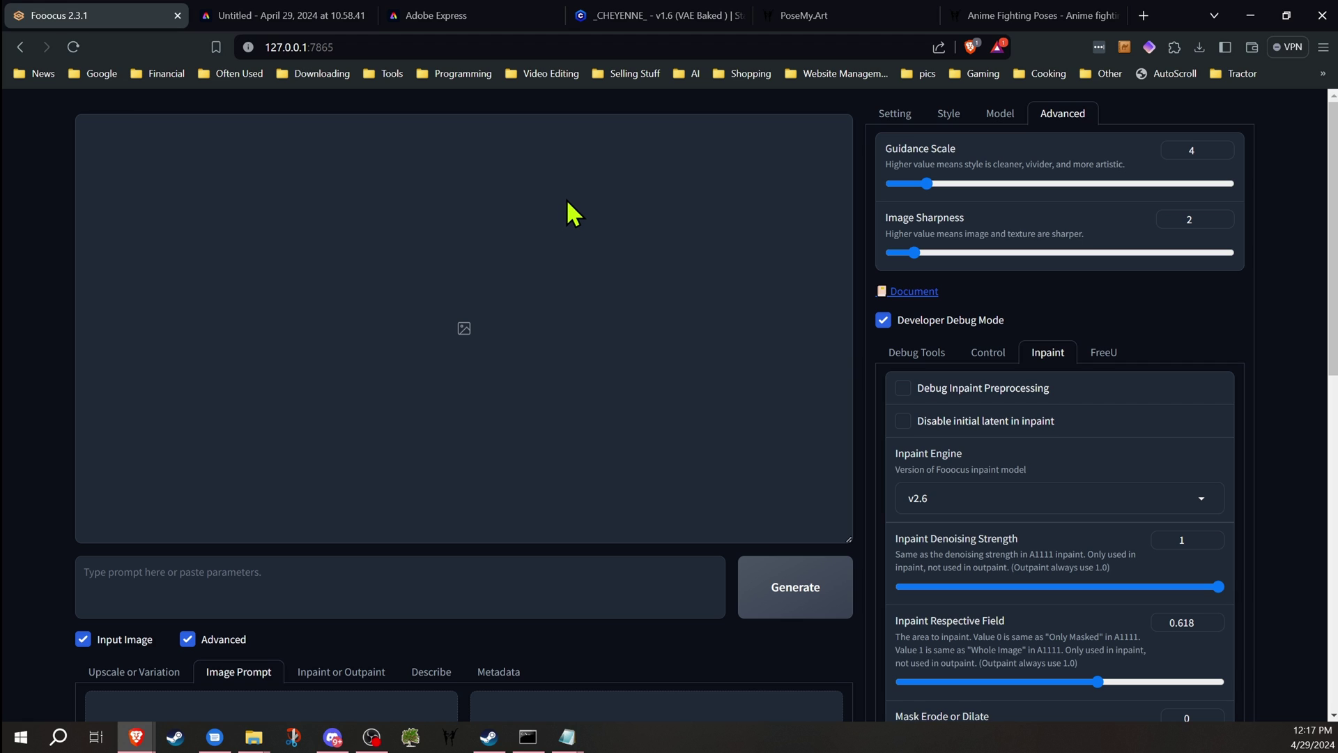
# - Load the anime flying-kick pose in PoseMy.Art and export it as a 511×512 image
pyautogui.click(1018, 15)
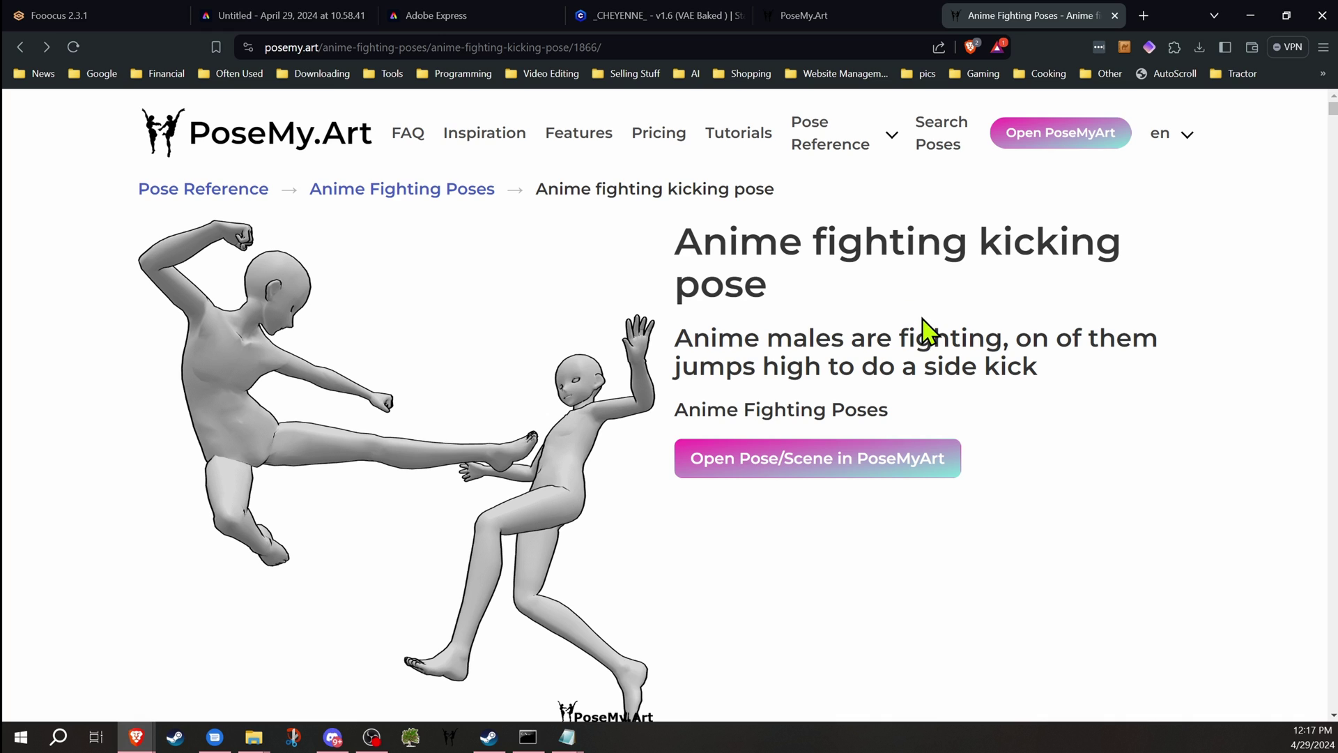
pyautogui.click(833, 476)
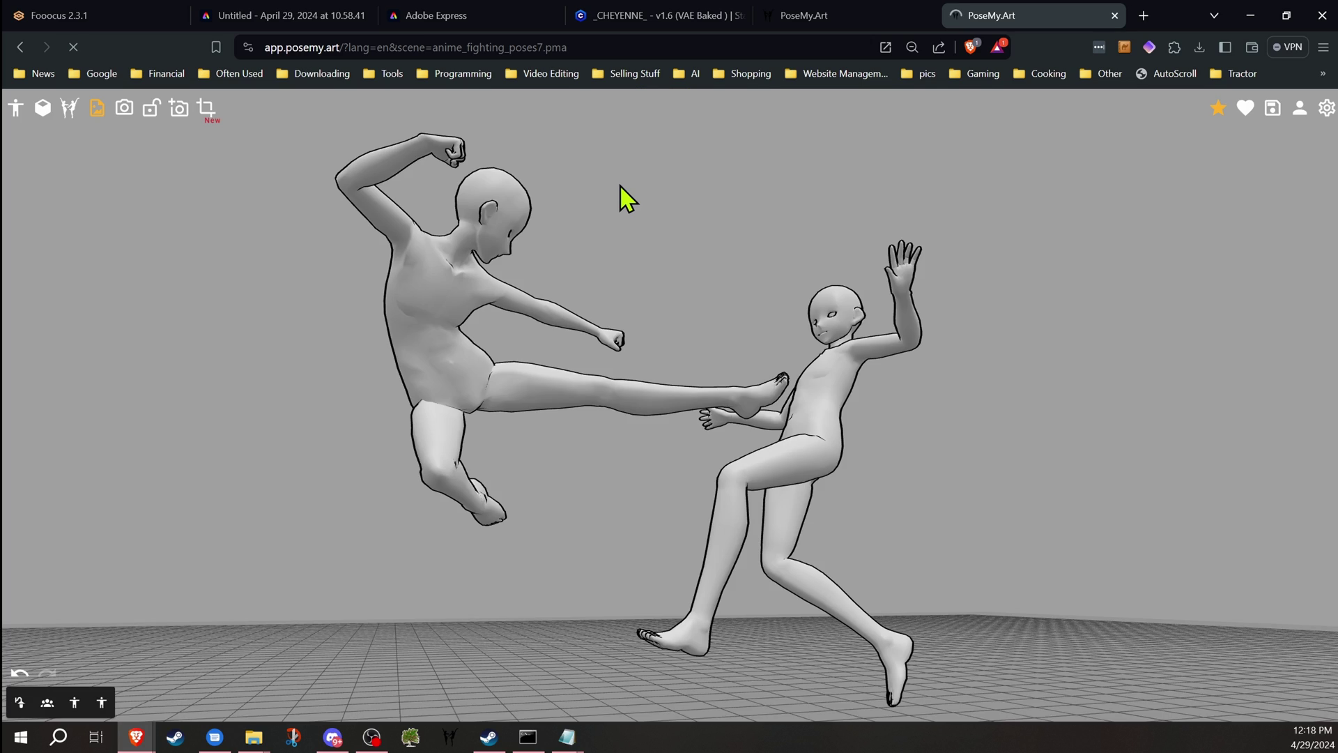
pyautogui.moveTo(609, 293)
pyautogui.mouseDown()
pyautogui.moveTo(539, 366)
pyautogui.moveTo(567, 424)
pyautogui.moveTo(606, 403)
pyautogui.moveTo(630, 353)
pyautogui.mouseUp()
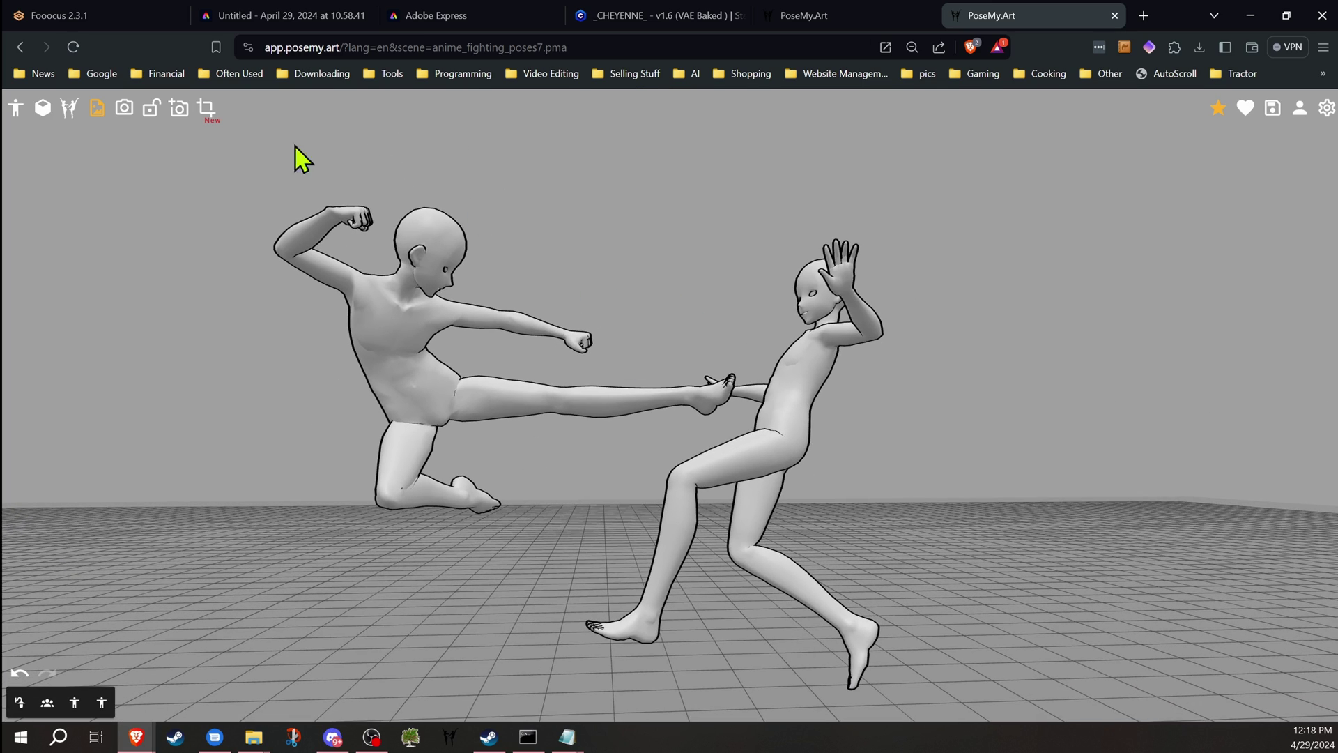
pyautogui.click(206, 108)
pyautogui.click(496, 671)
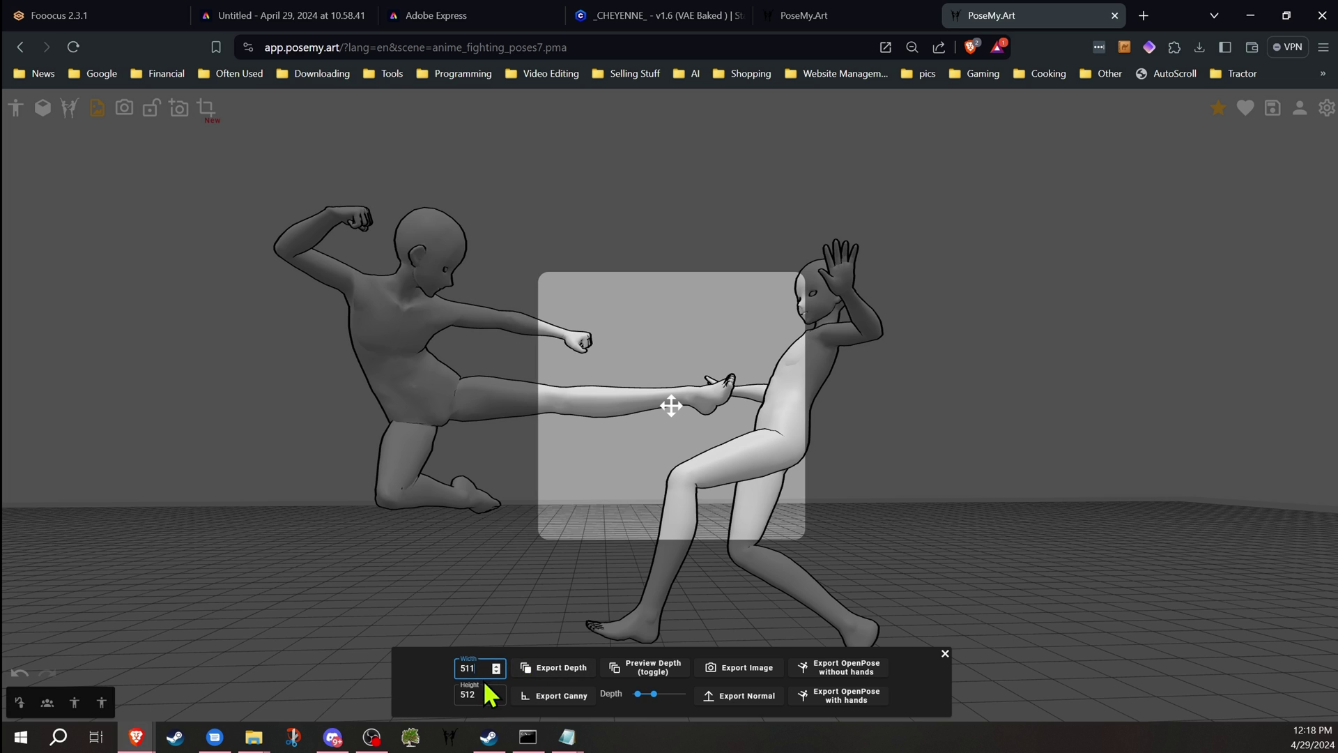
pyautogui.click(739, 667)
pyautogui.click(708, 683)
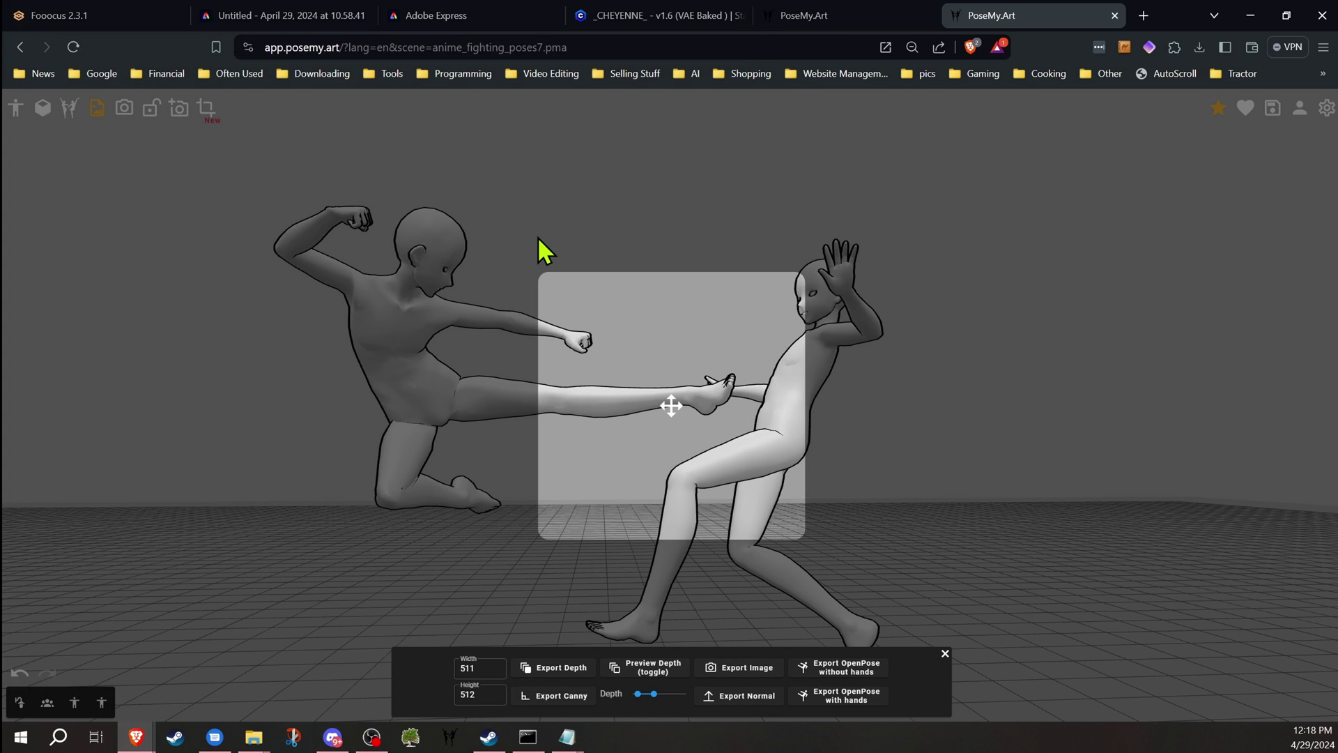
# - Put the kicking pose in the first Image Prompt slot as CPDS, weight 1, stop-at 0.75
pyautogui.click(1116, 16)
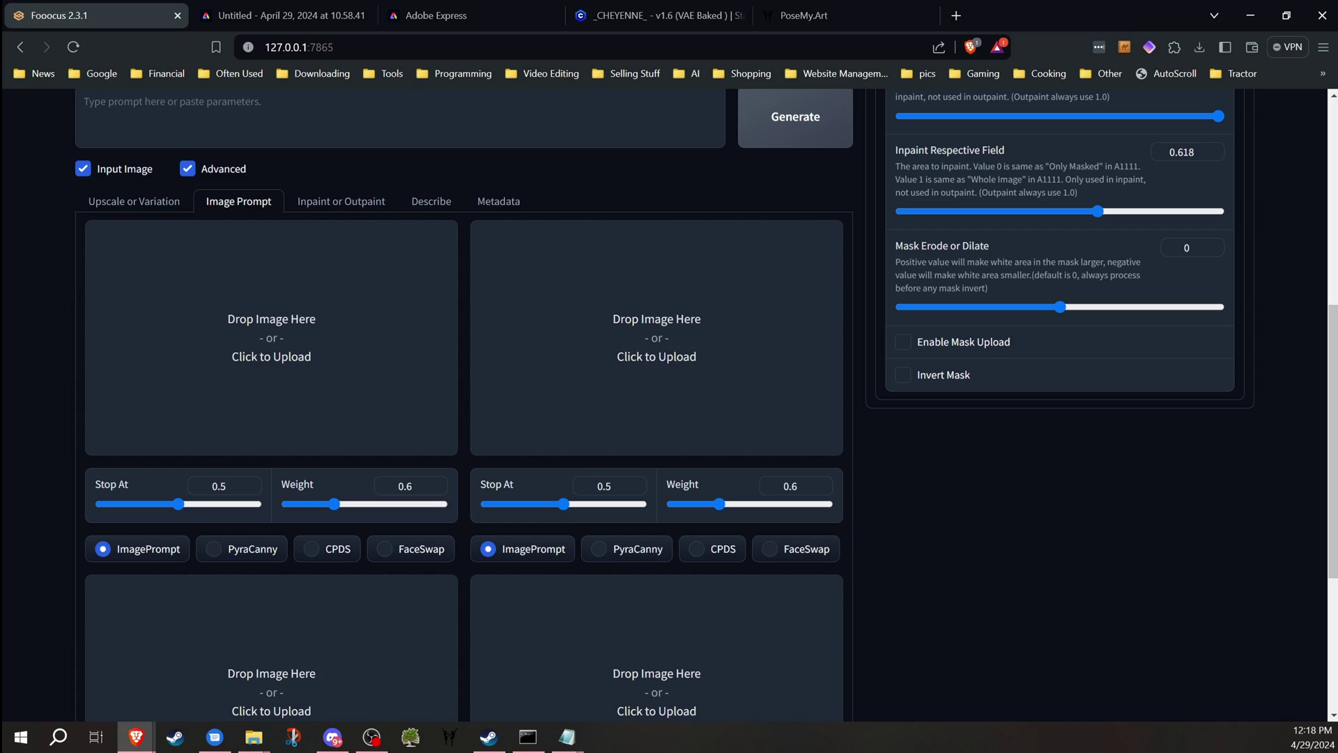
pyautogui.moveTo(330, 341); pyautogui.dragTo(288, 314)
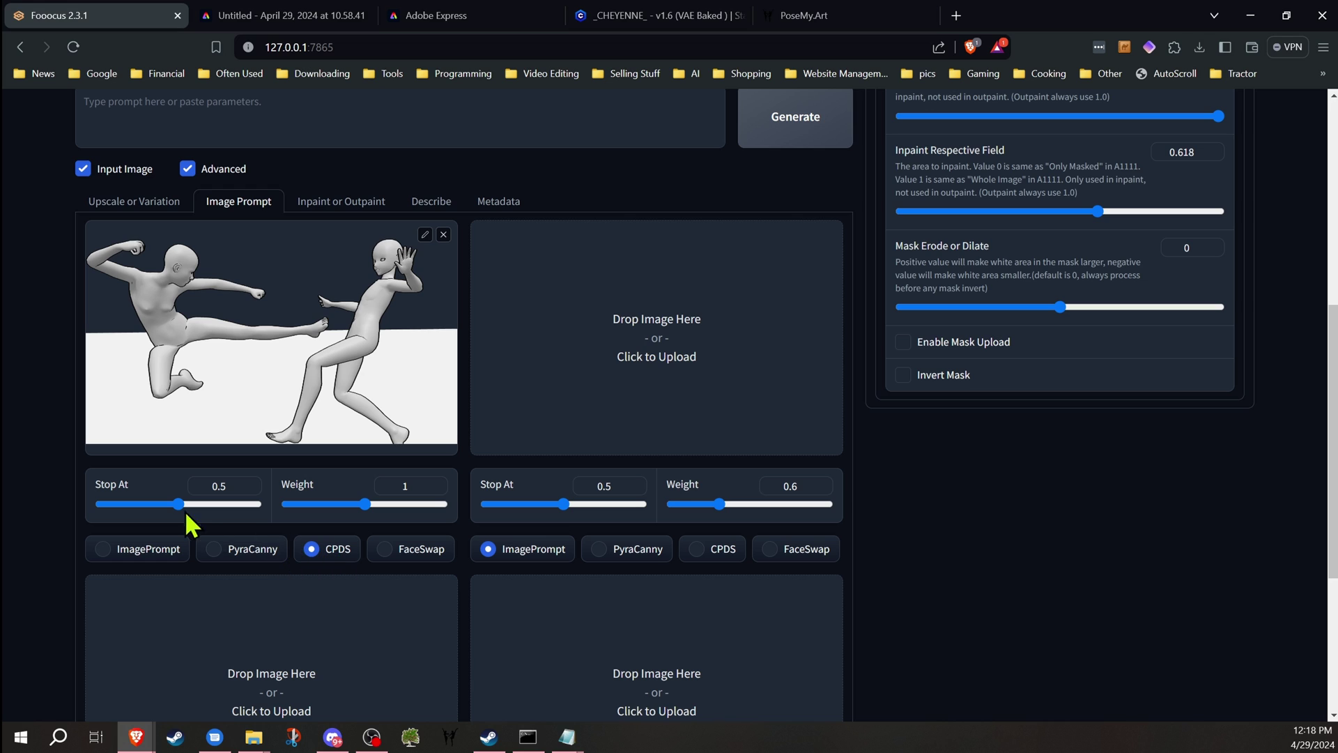
pyautogui.moveTo(179, 505); pyautogui.dragTo(221, 505)
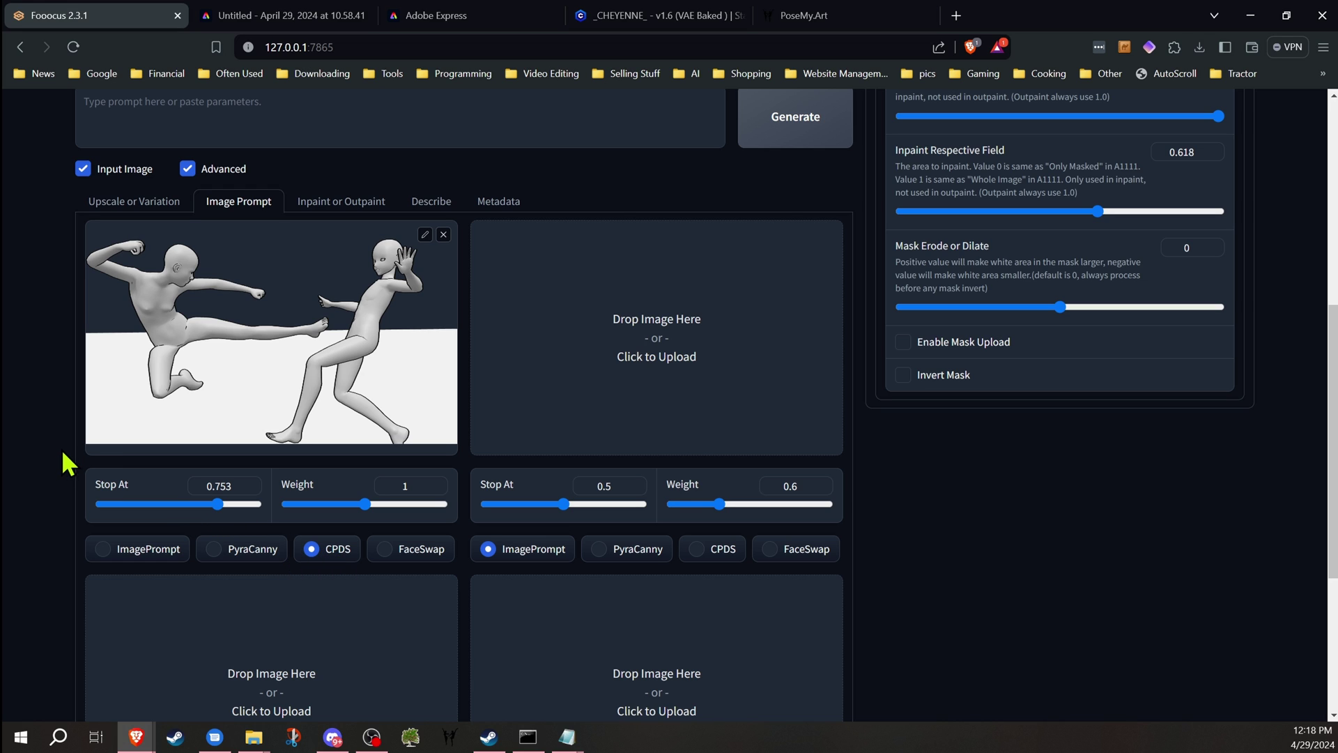
pyautogui.scroll(5, 65, 462)
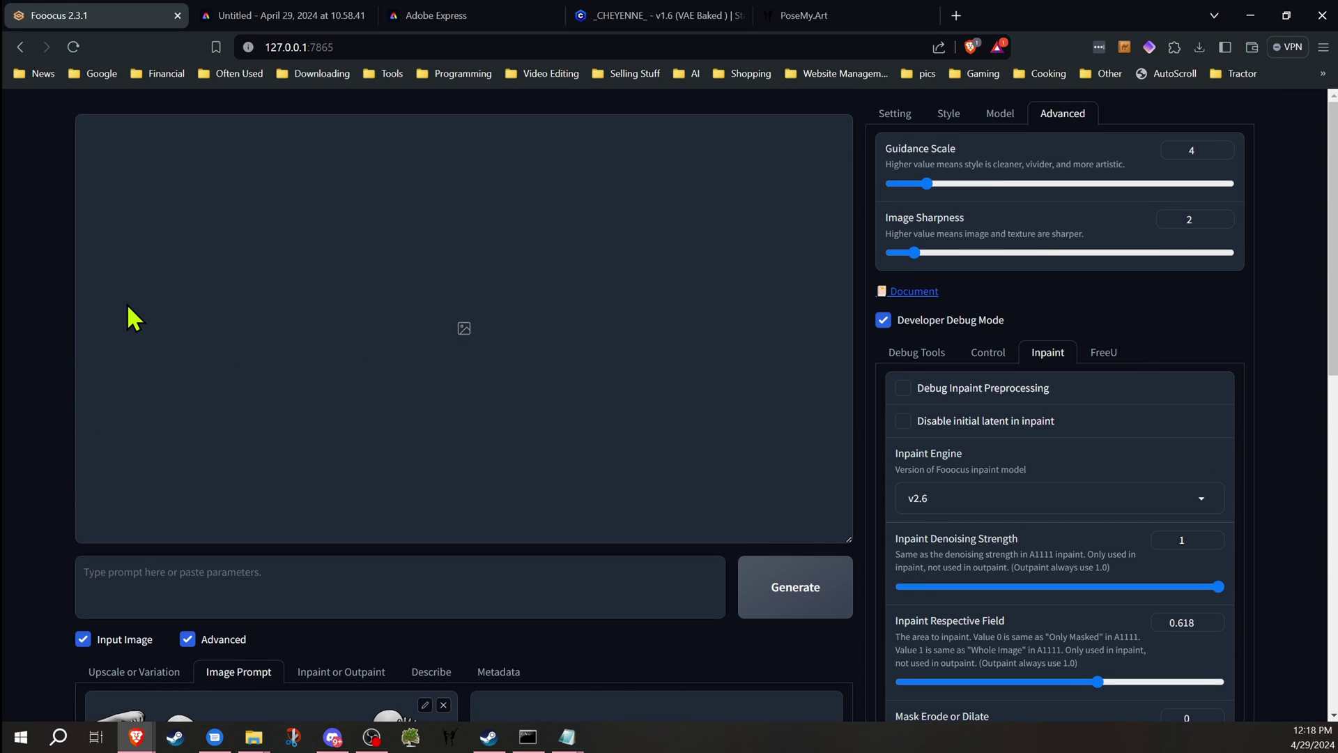
# - Paste the green-and-black superheroine kicking a villain in an alley prompt, keeping 'with a gold star'
pyautogui.click(567, 737)
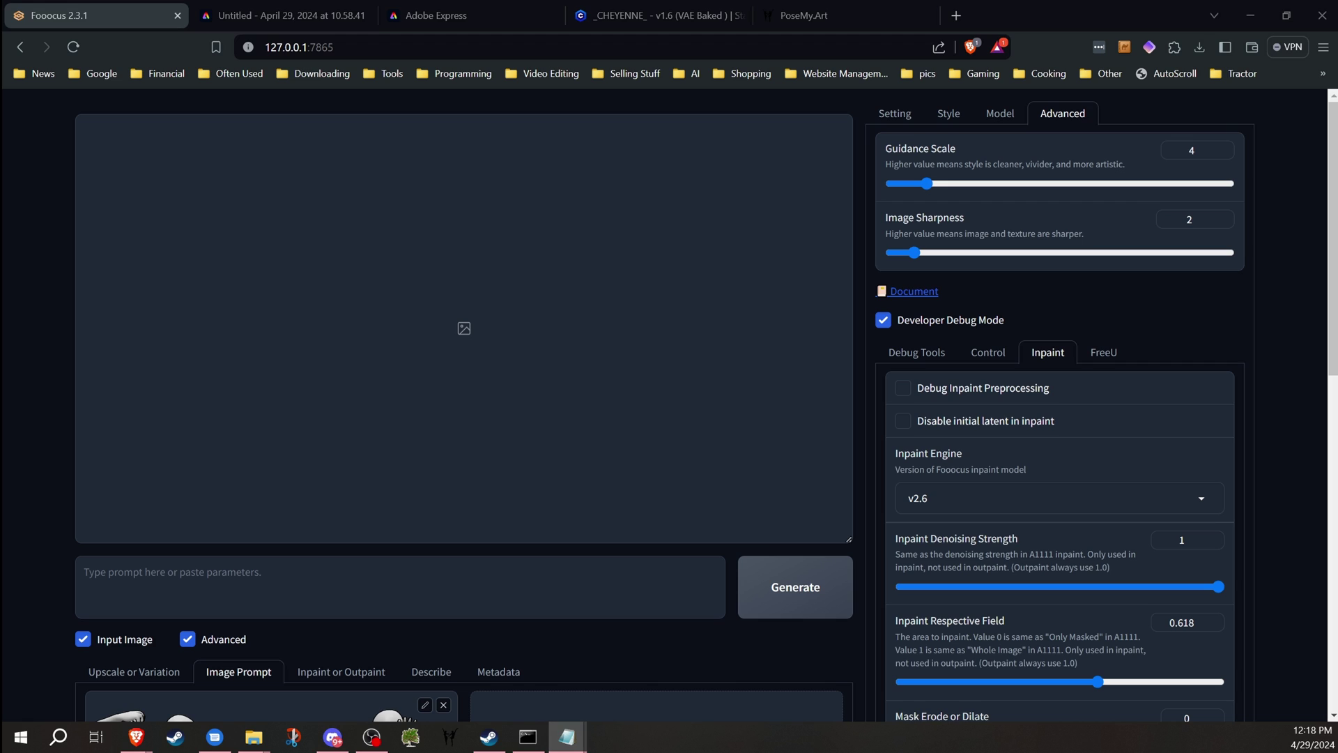
pyautogui.rightClick(159, 562)
pyautogui.click(263, 397)
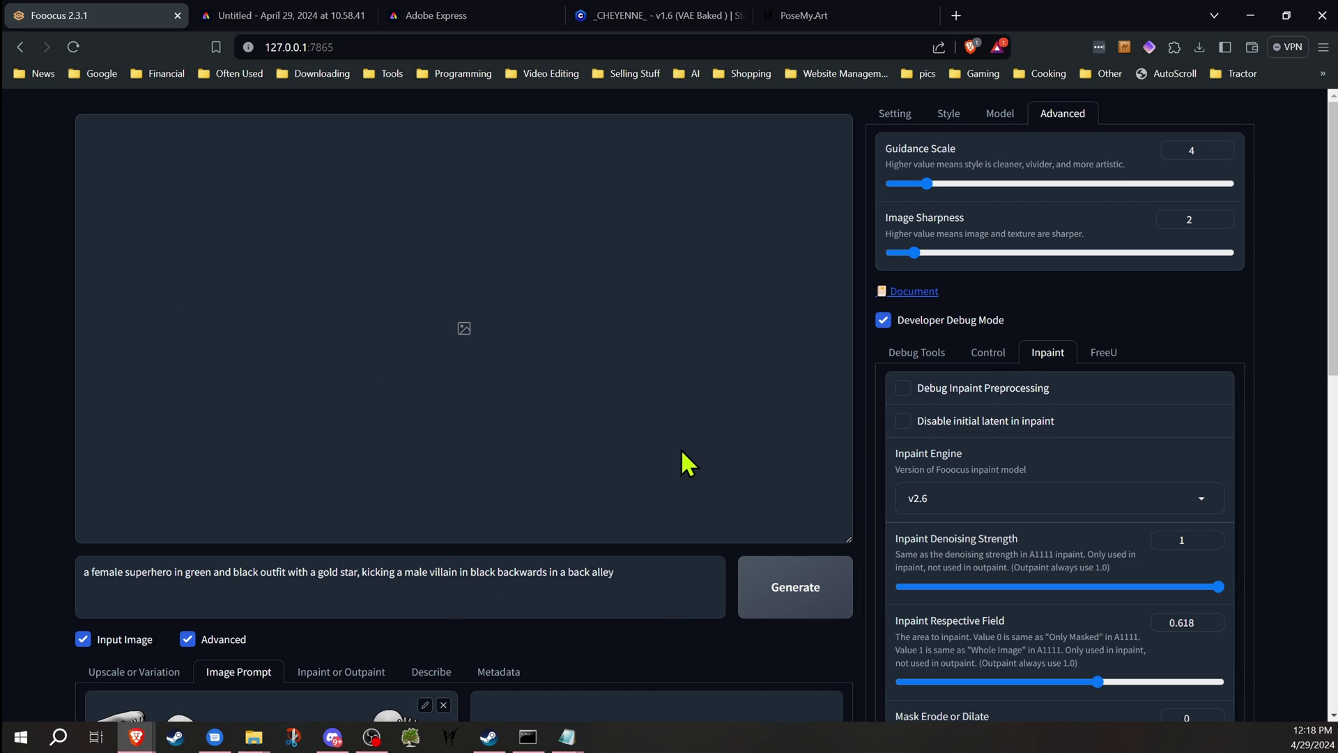
pyautogui.press('BackSpace')
pyautogui.press('BackSpace')
pyautogui.press('BackSpace')
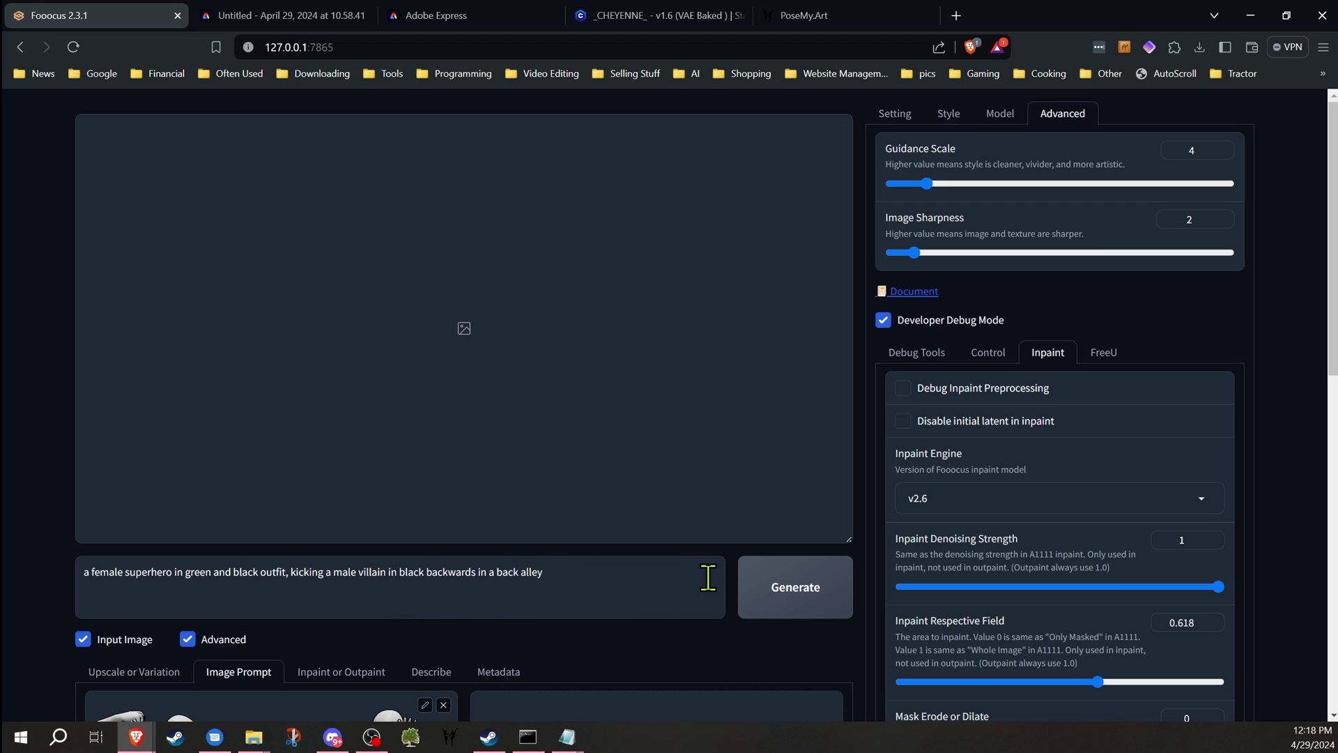
pyautogui.hotkey('ctrl', 'z')
pyautogui.click(586, 589)
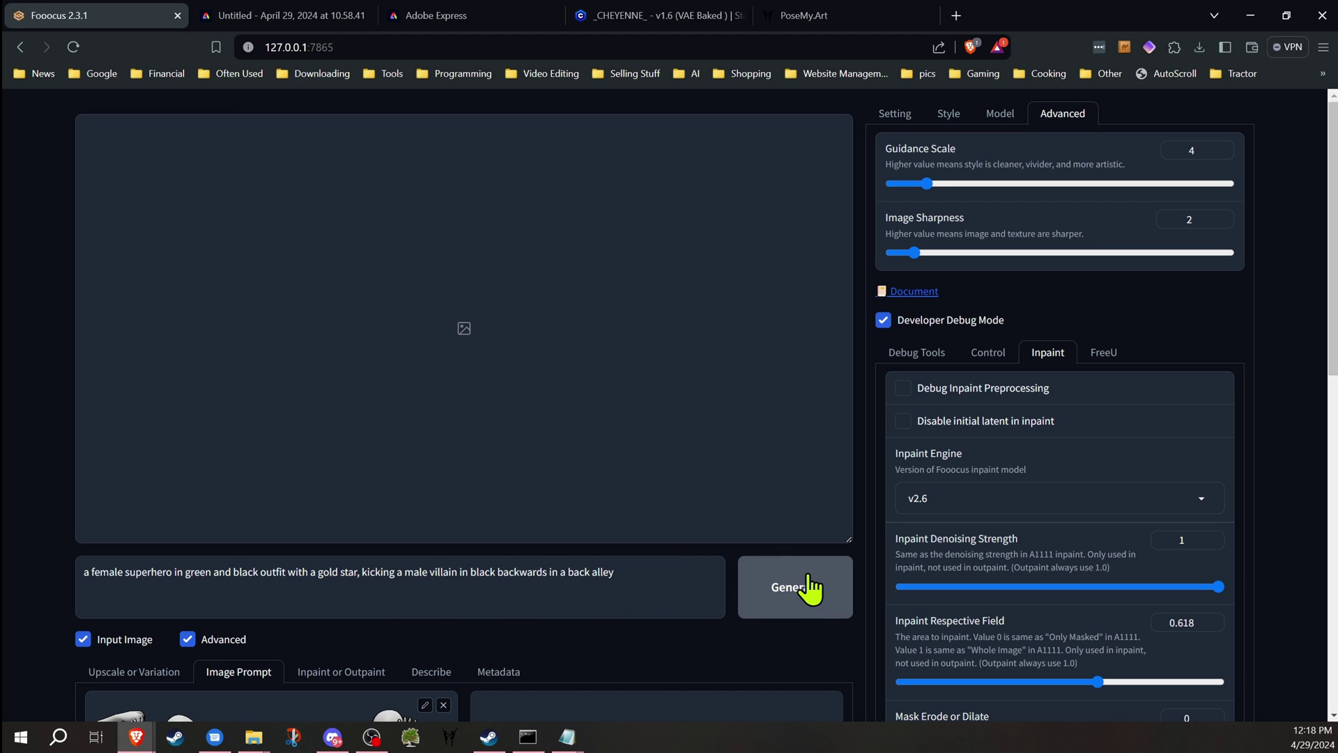
# - Generate the alley-kick images and enlarge the first finished result
pyautogui.click(781, 585)
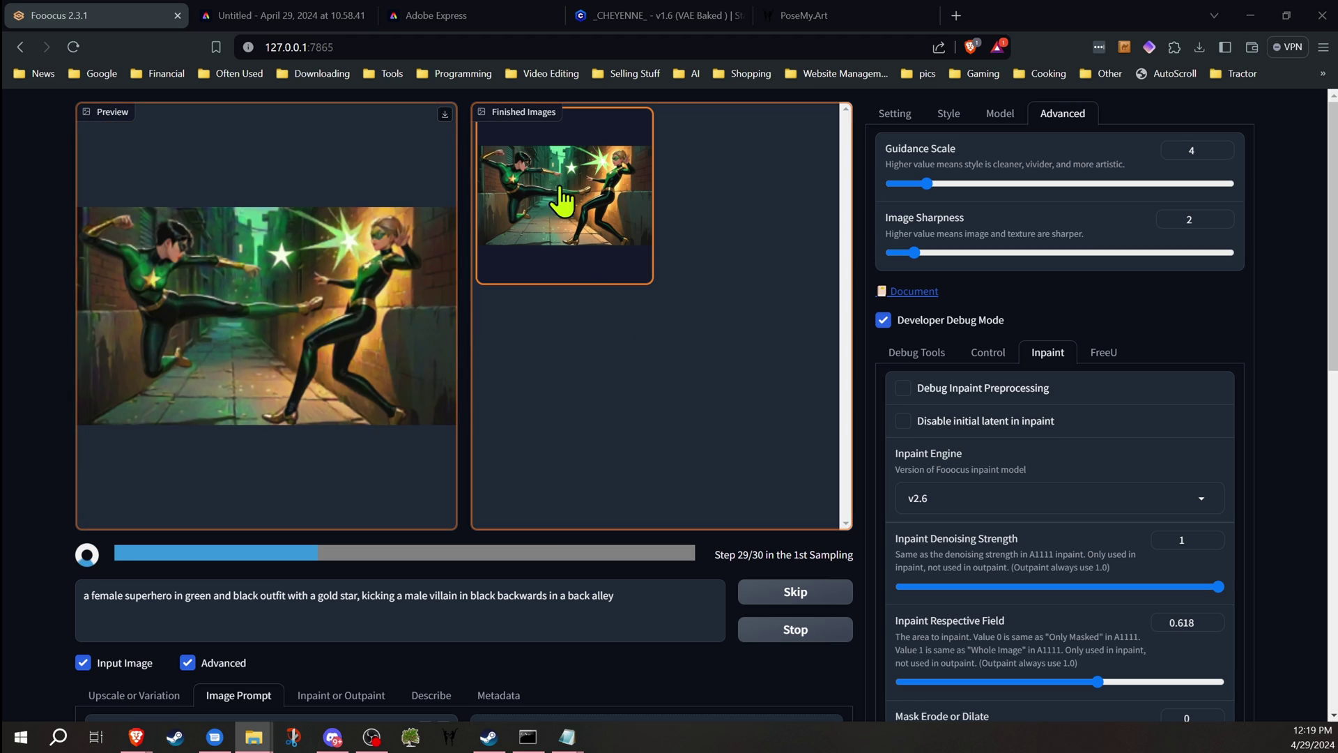
pyautogui.click(613, 230)
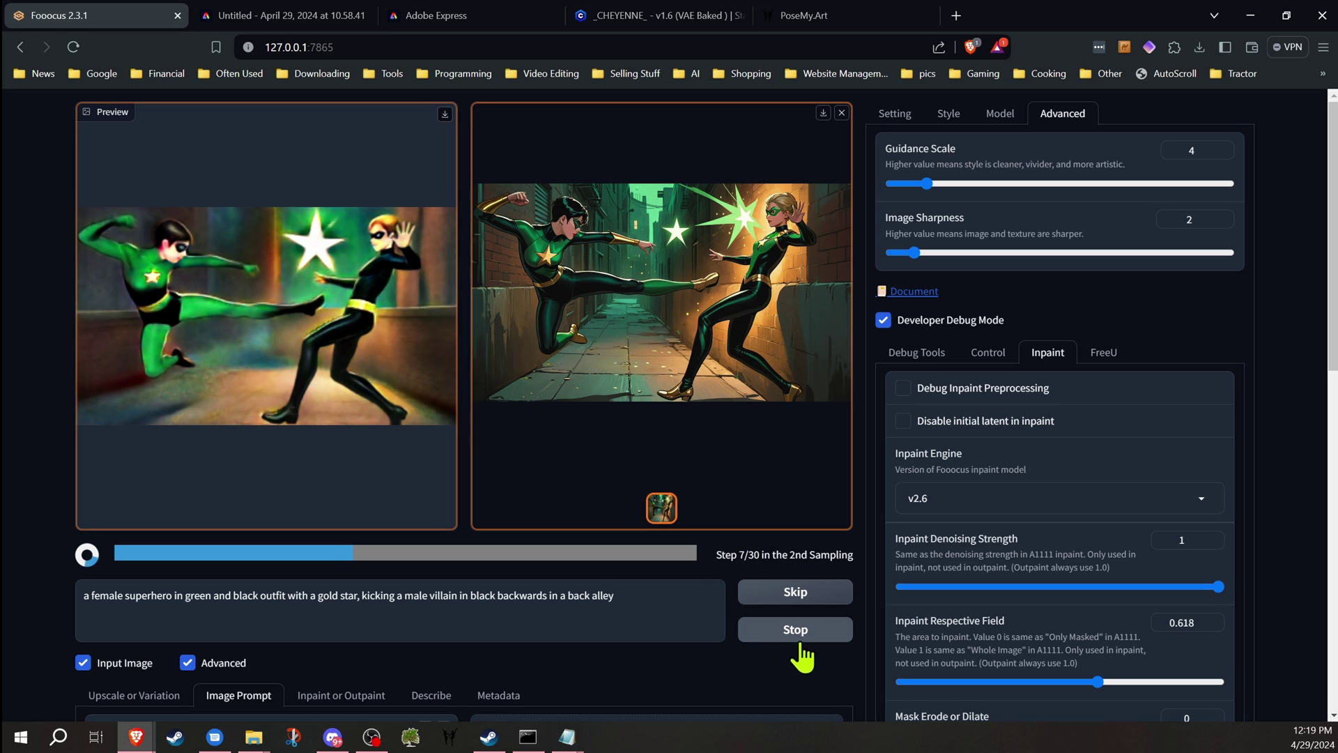
# - Stop generating and trim the prompt to 'a female superhero, kicking a male villain backwards in a back alley'
pyautogui.click(792, 638)
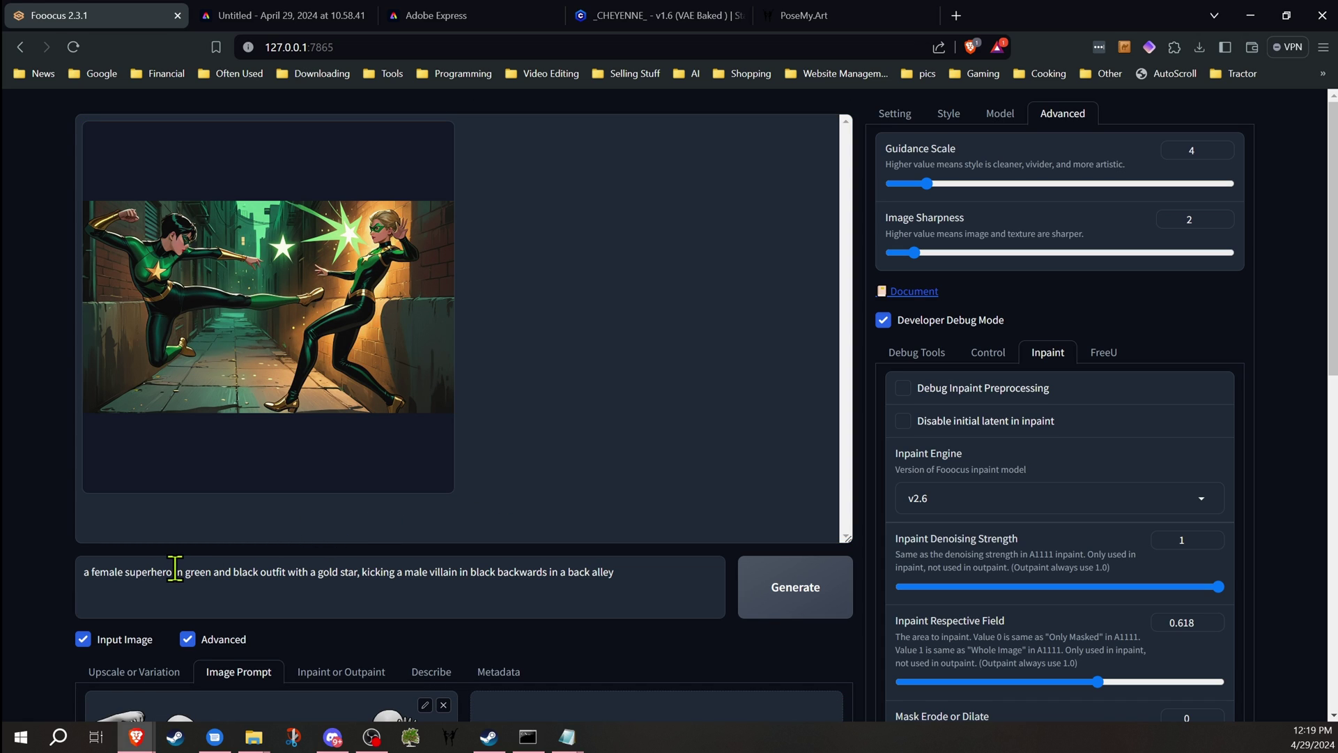
pyautogui.moveTo(175, 572); pyautogui.dragTo(358, 573)
pyautogui.press('BackSpace')
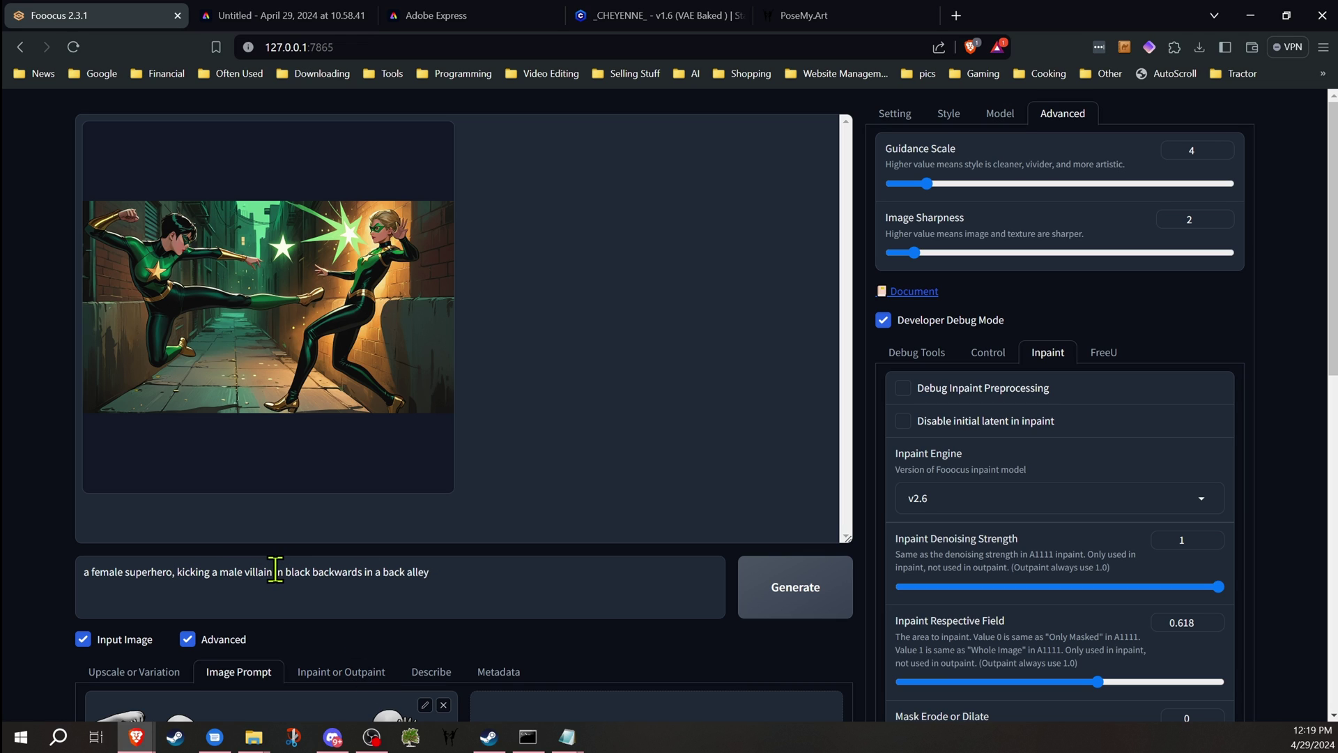
pyautogui.moveTo(275, 571); pyautogui.dragTo(317, 571)
pyautogui.press('BackSpace')
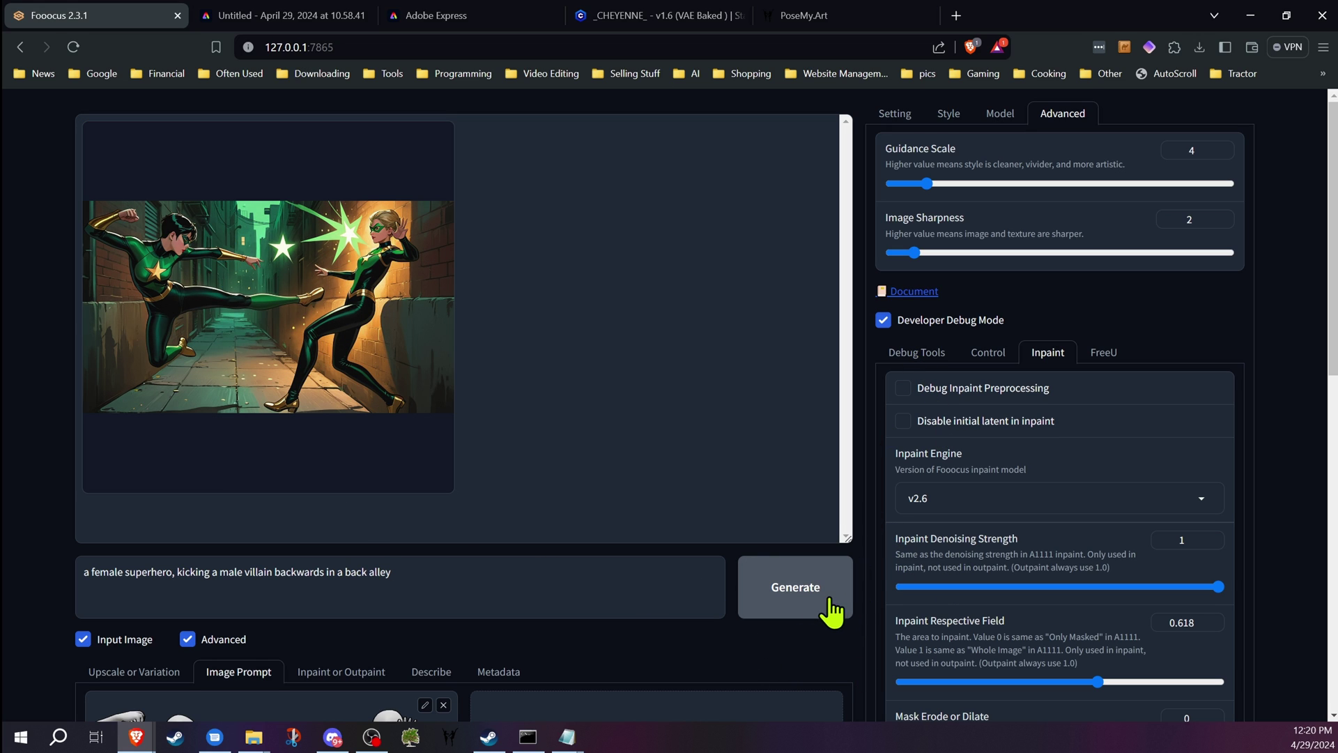
# - Generate a new batch from the shortened prompt, stop early, and browse the three results
pyautogui.click(801, 589)
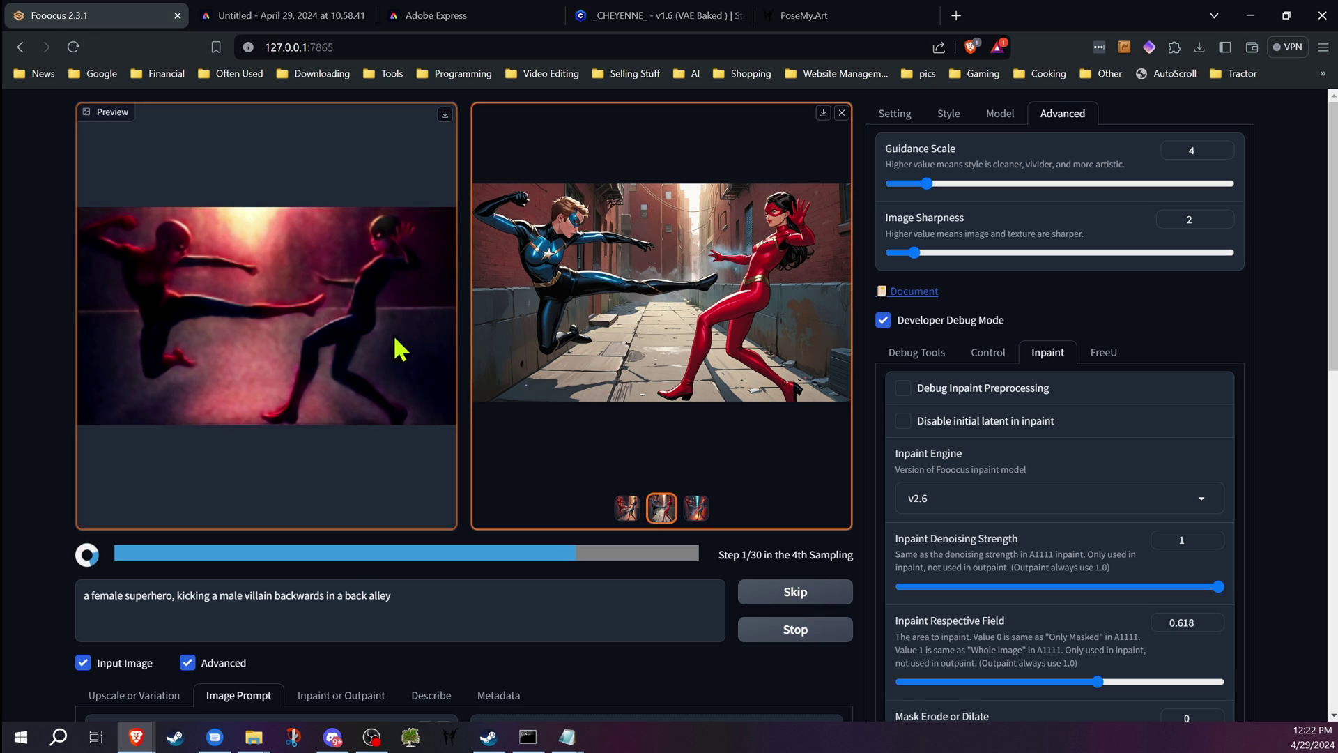
pyautogui.click(694, 511)
pyautogui.click(621, 523)
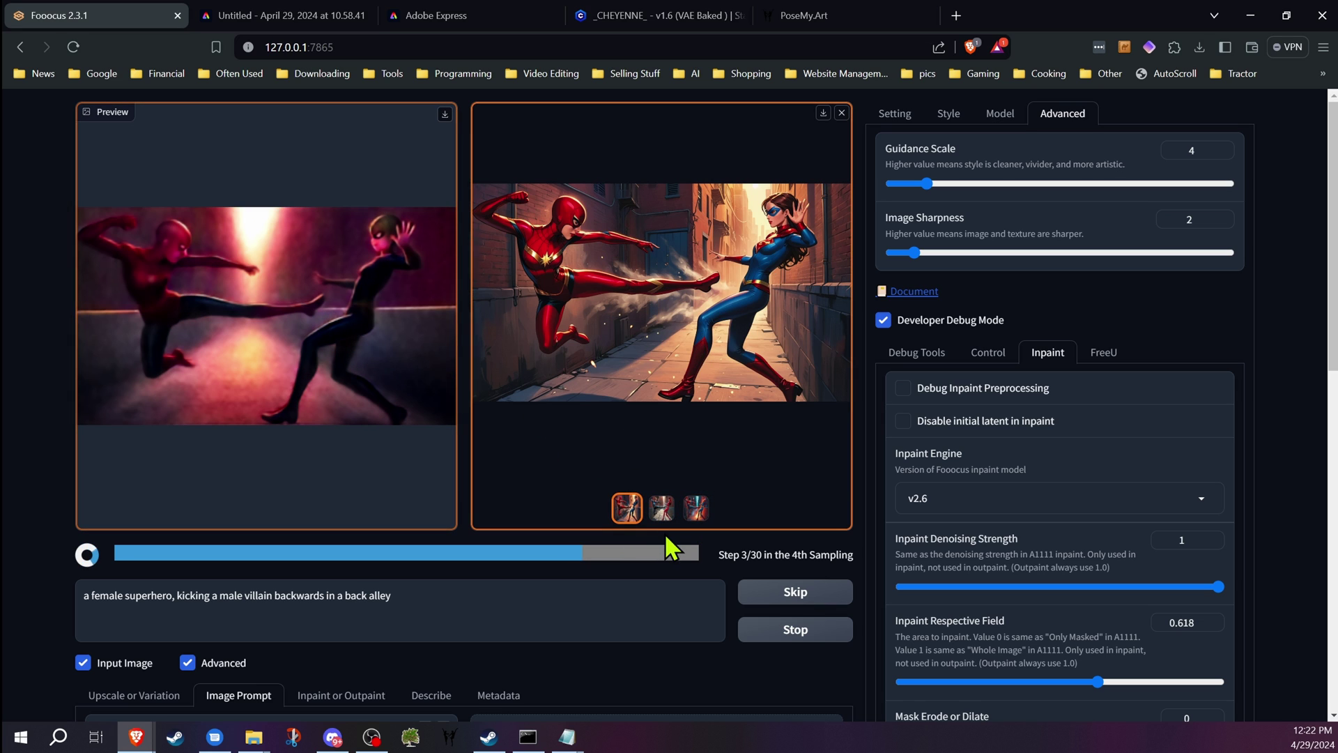
pyautogui.click(663, 514)
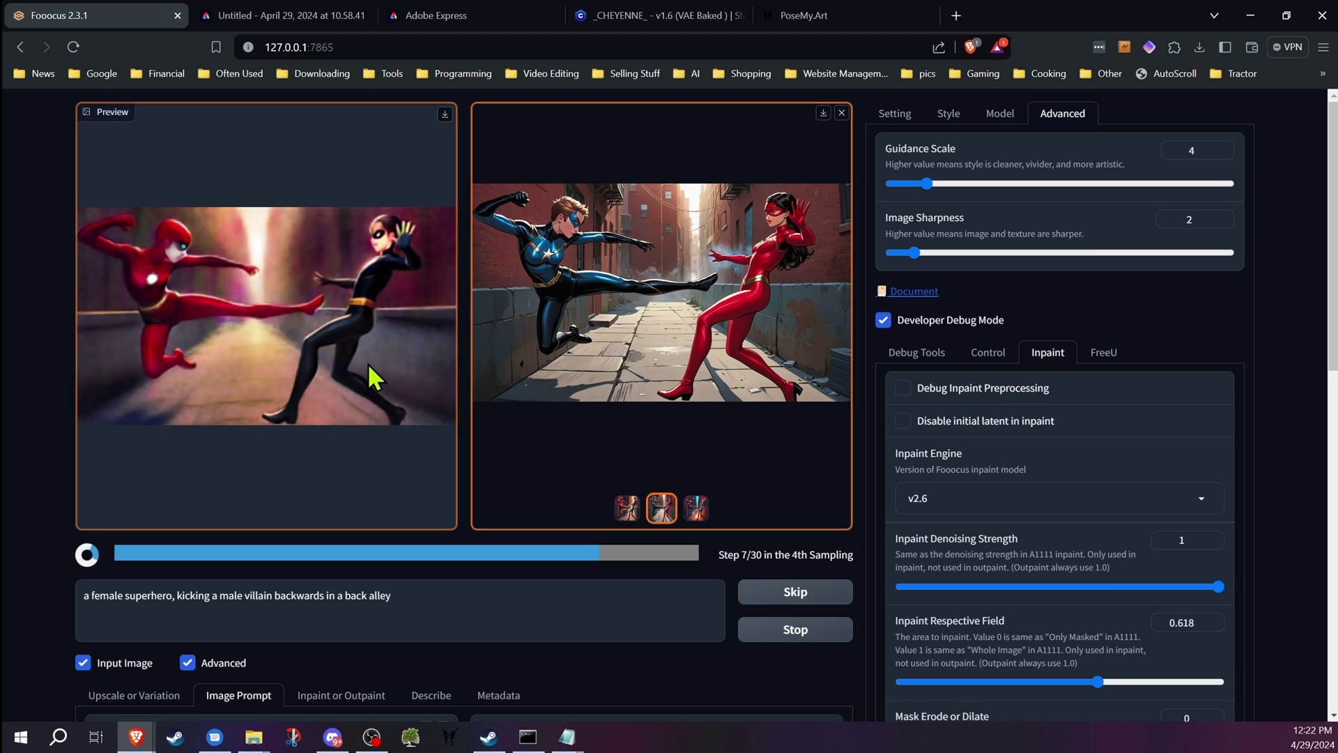
pyautogui.click(805, 633)
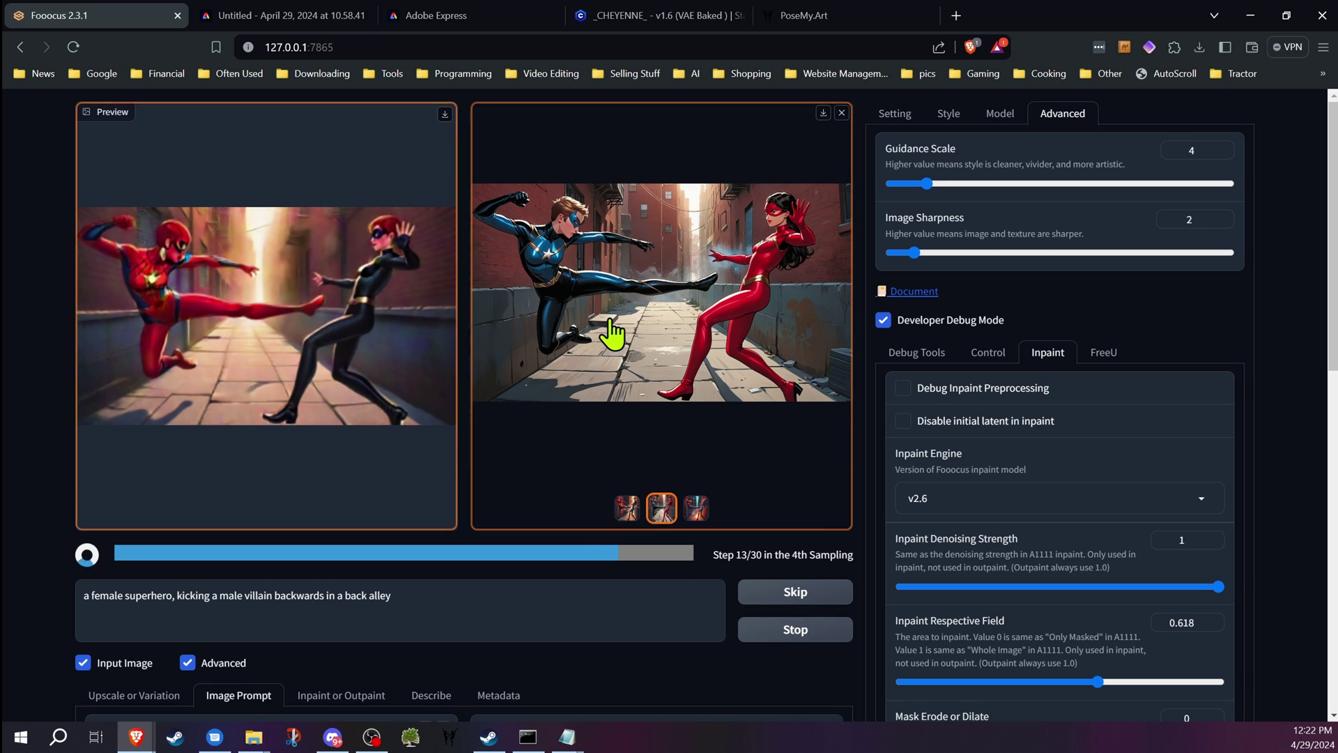
pyautogui.click(554, 326)
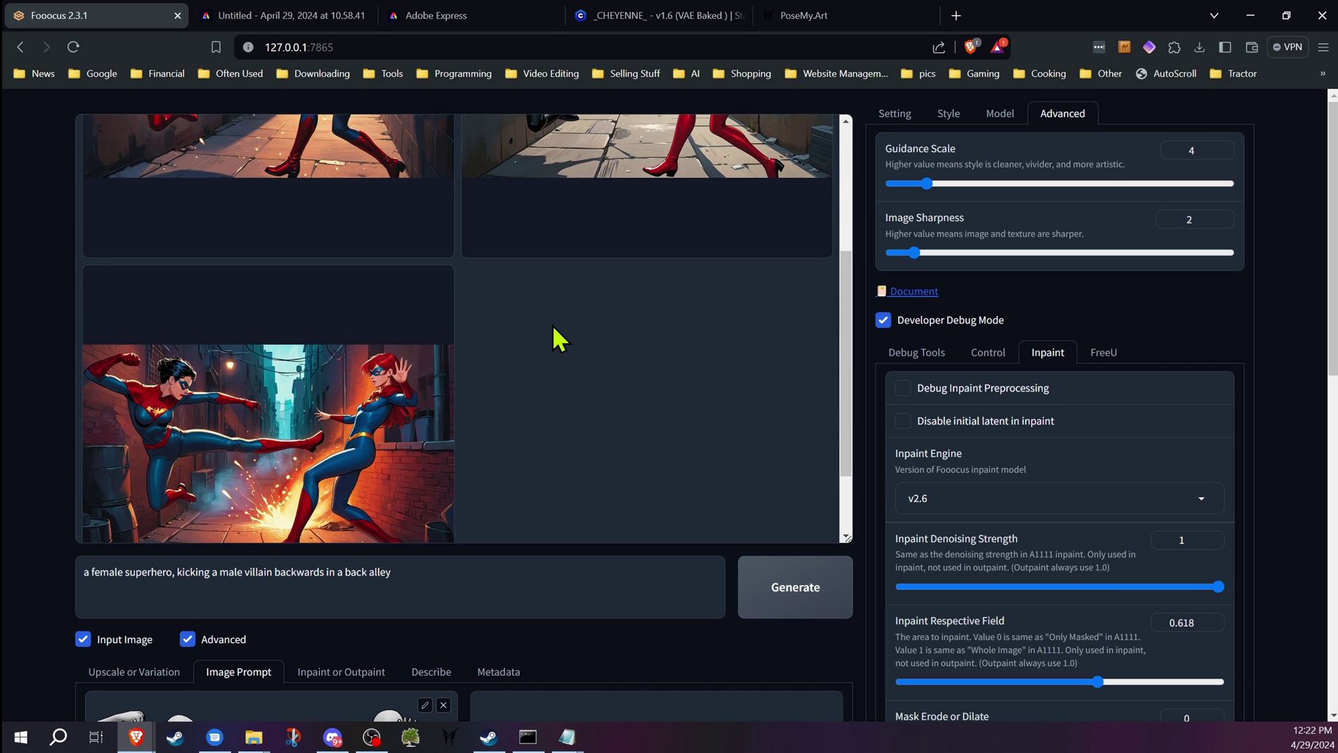
pyautogui.scroll(-1, 941, 457)
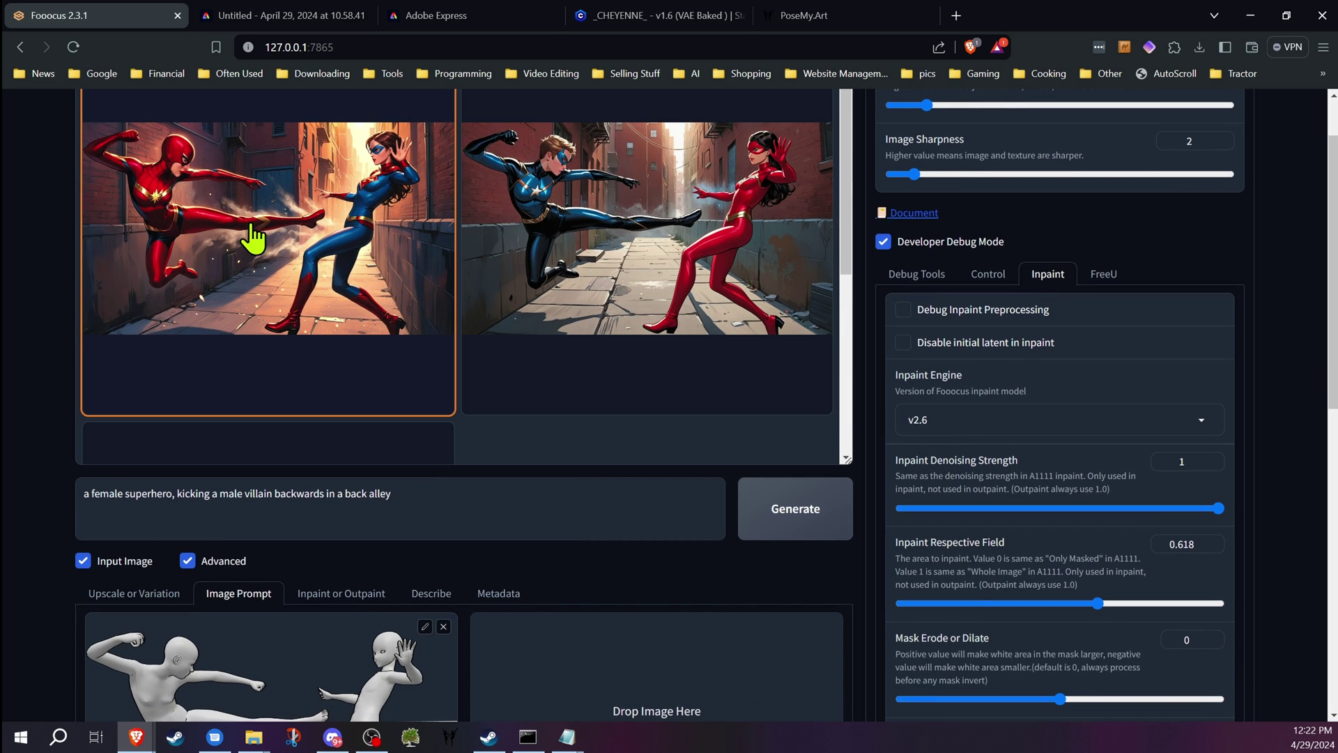
pyautogui.click(282, 366)
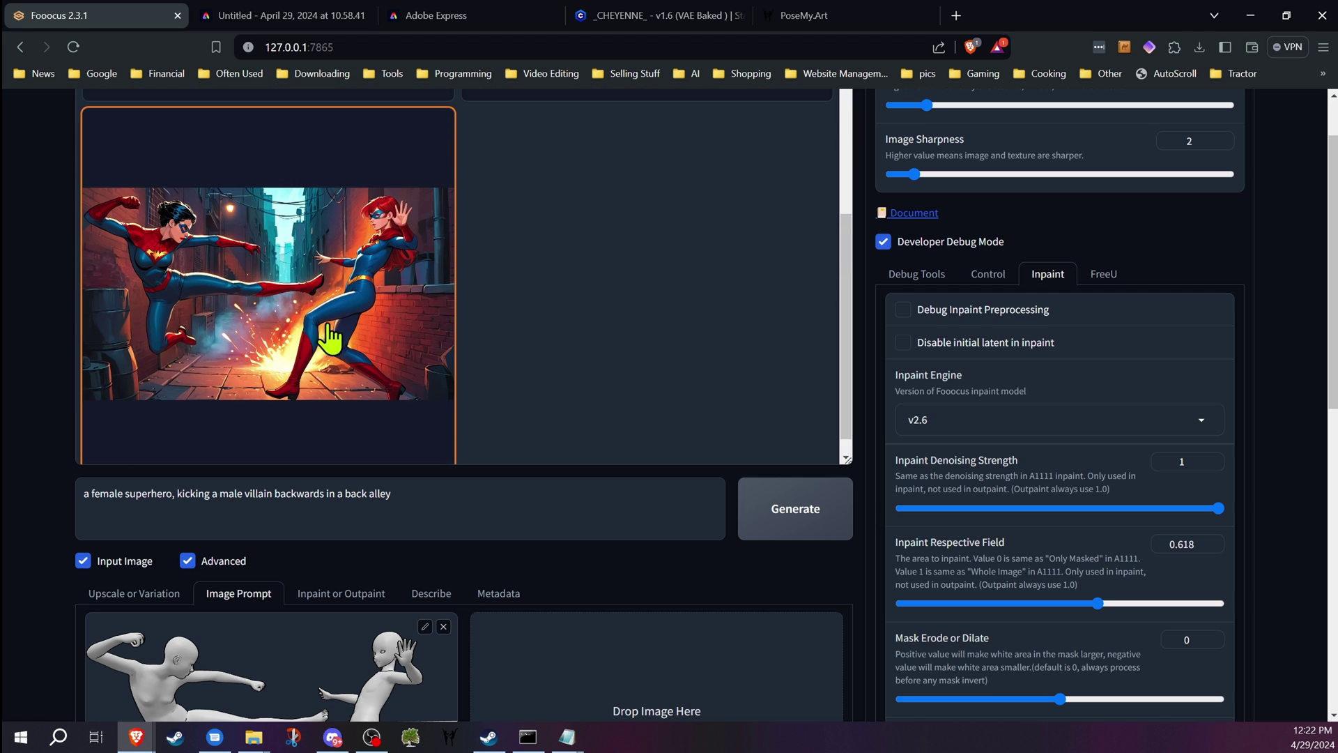
pyautogui.scroll(-2, 802, 324)
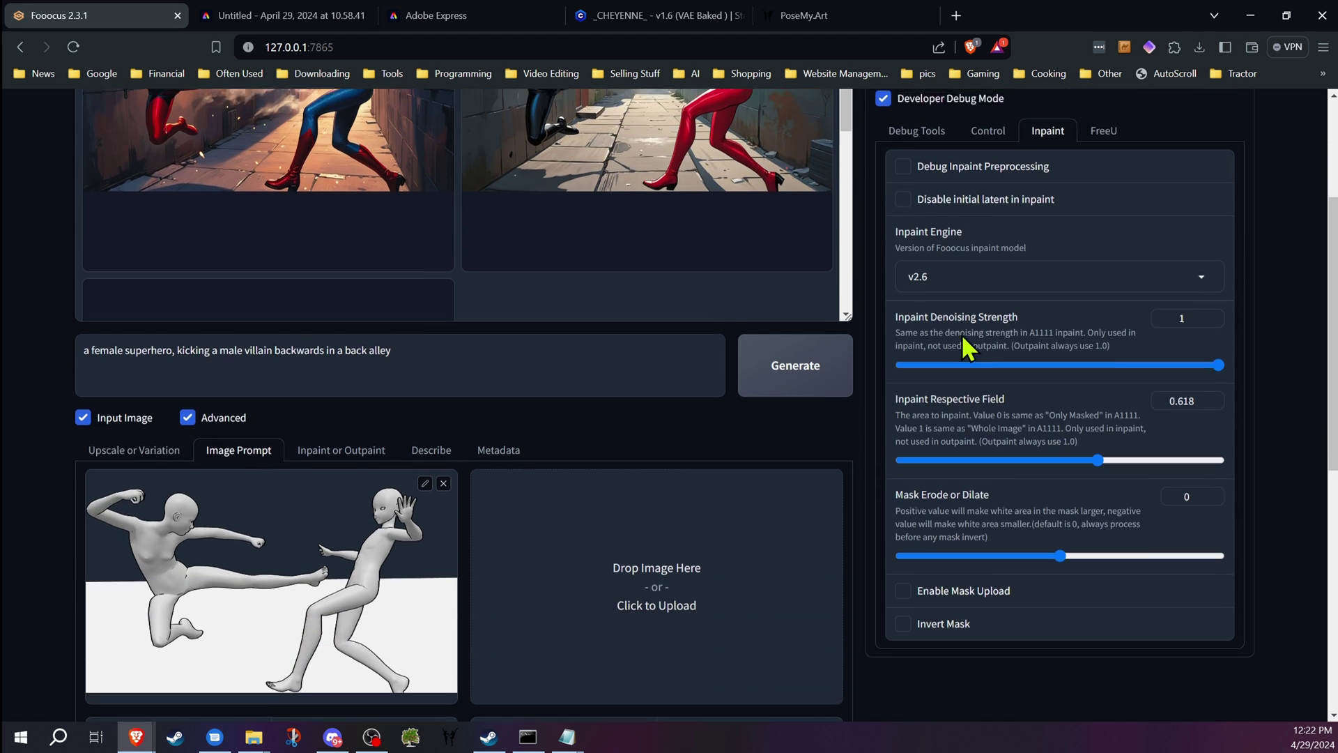
# - Load the blue-suited kicker image into the Inpaint or Outpaint area
pyautogui.click(342, 436)
pyautogui.scroll(-2, 347, 450)
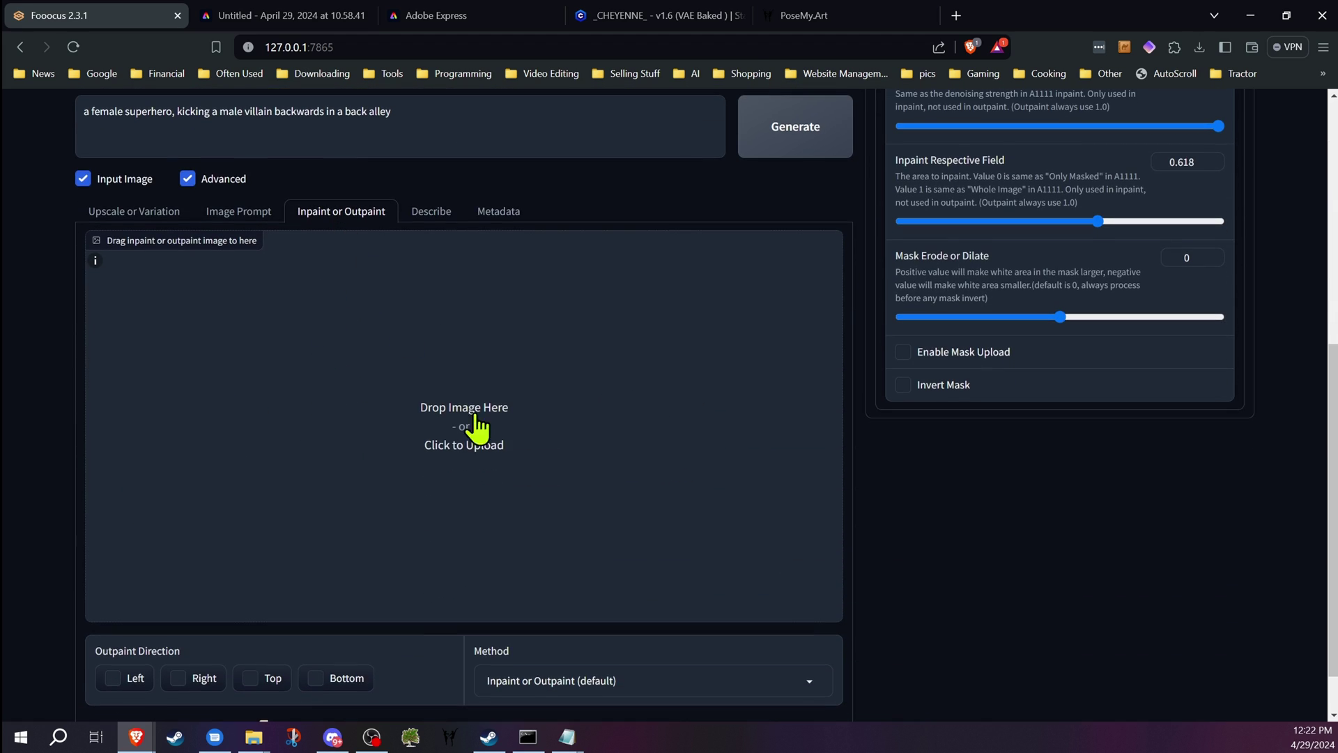
pyautogui.scroll(5, 471, 428)
pyautogui.moveTo(627, 329); pyautogui.dragTo(554, 661)
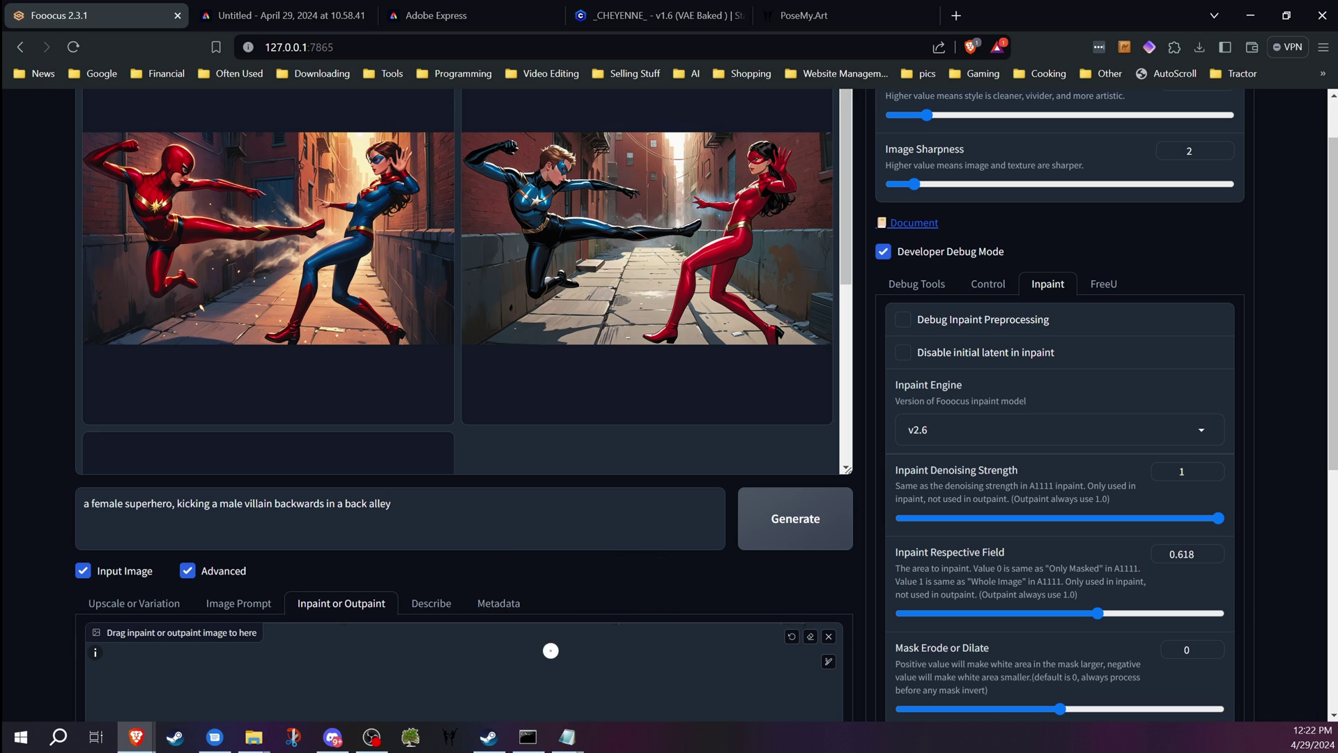
pyautogui.scroll(-5, 490, 496)
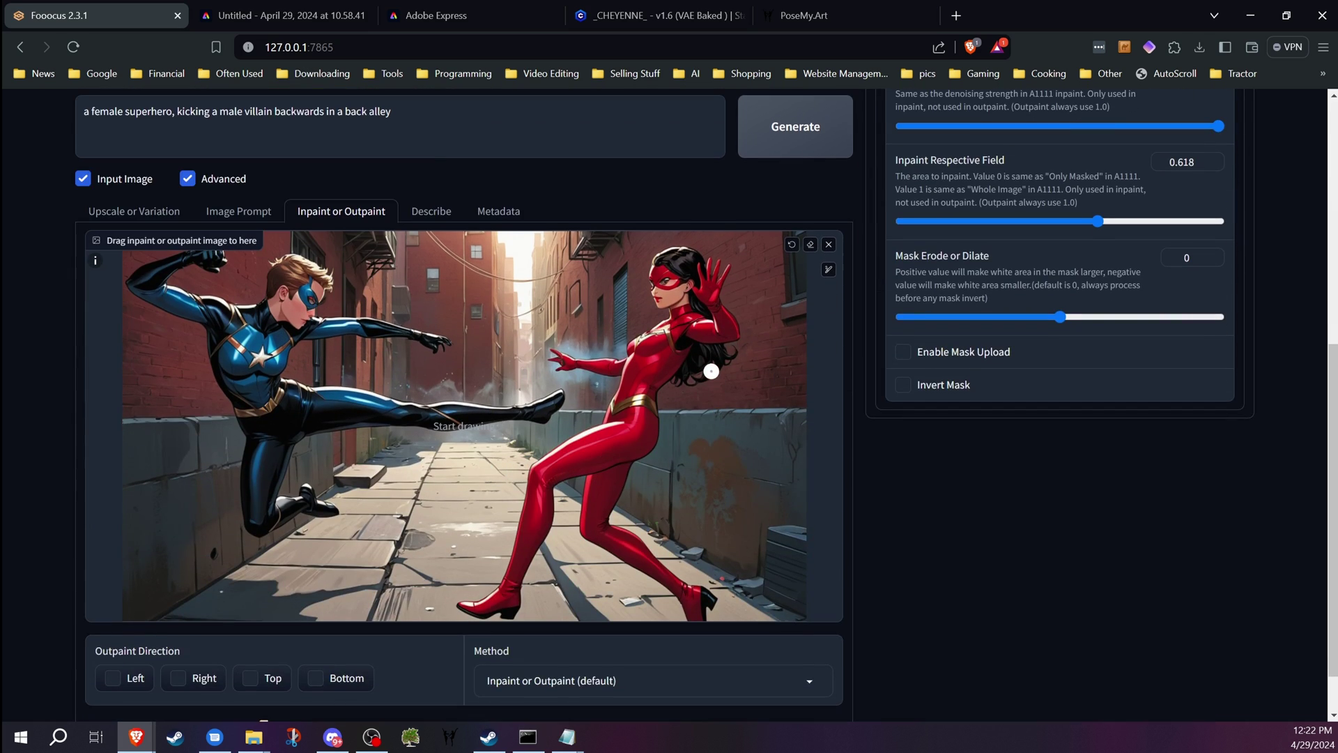
# - Compare the Image Prompt pose reference against the loaded inpaint image
pyautogui.click(238, 211)
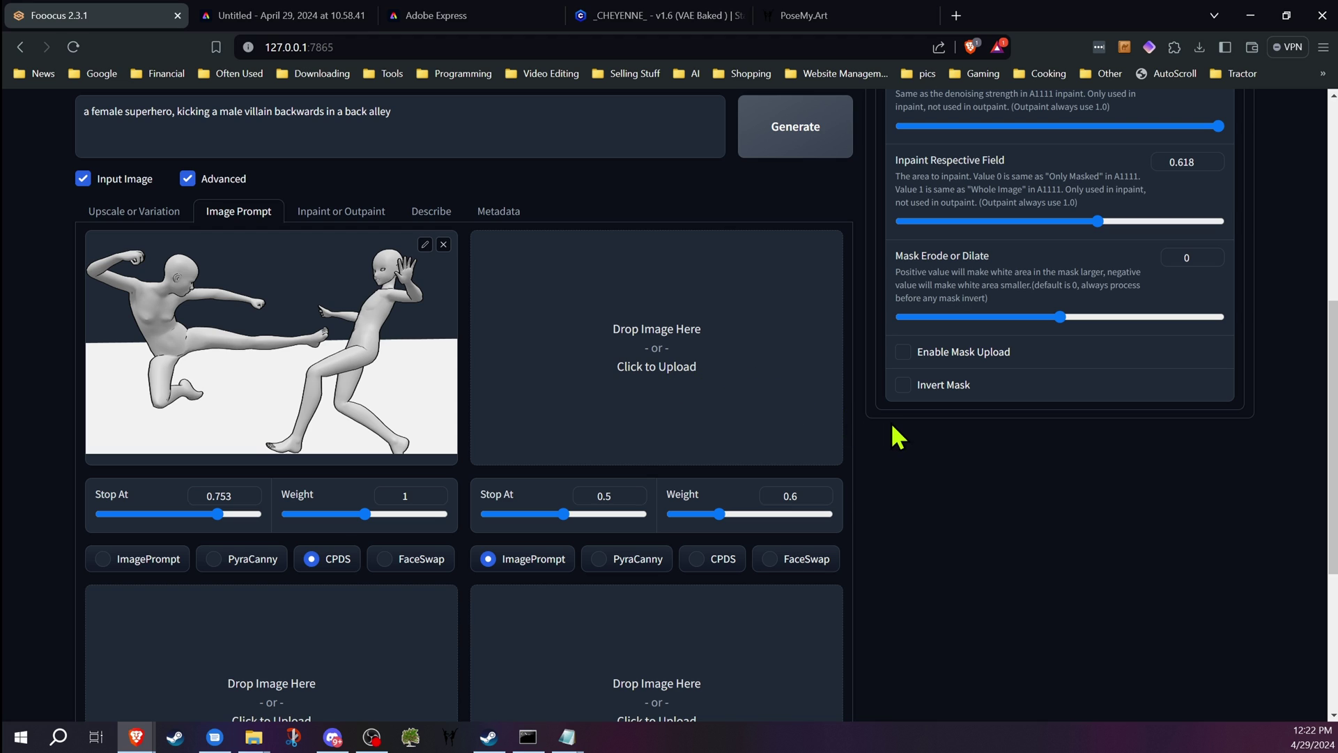
pyautogui.scroll(3, 897, 438)
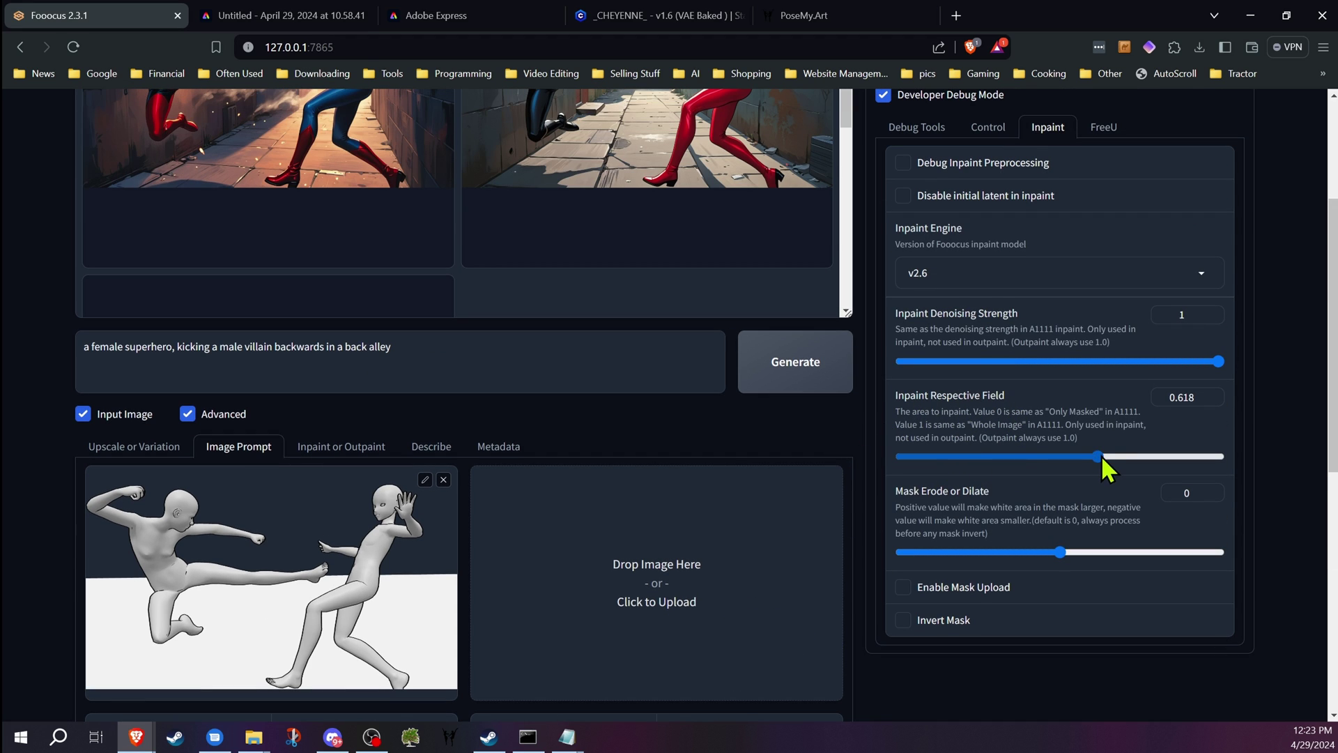
pyautogui.click(341, 446)
pyautogui.scroll(-3, 386, 390)
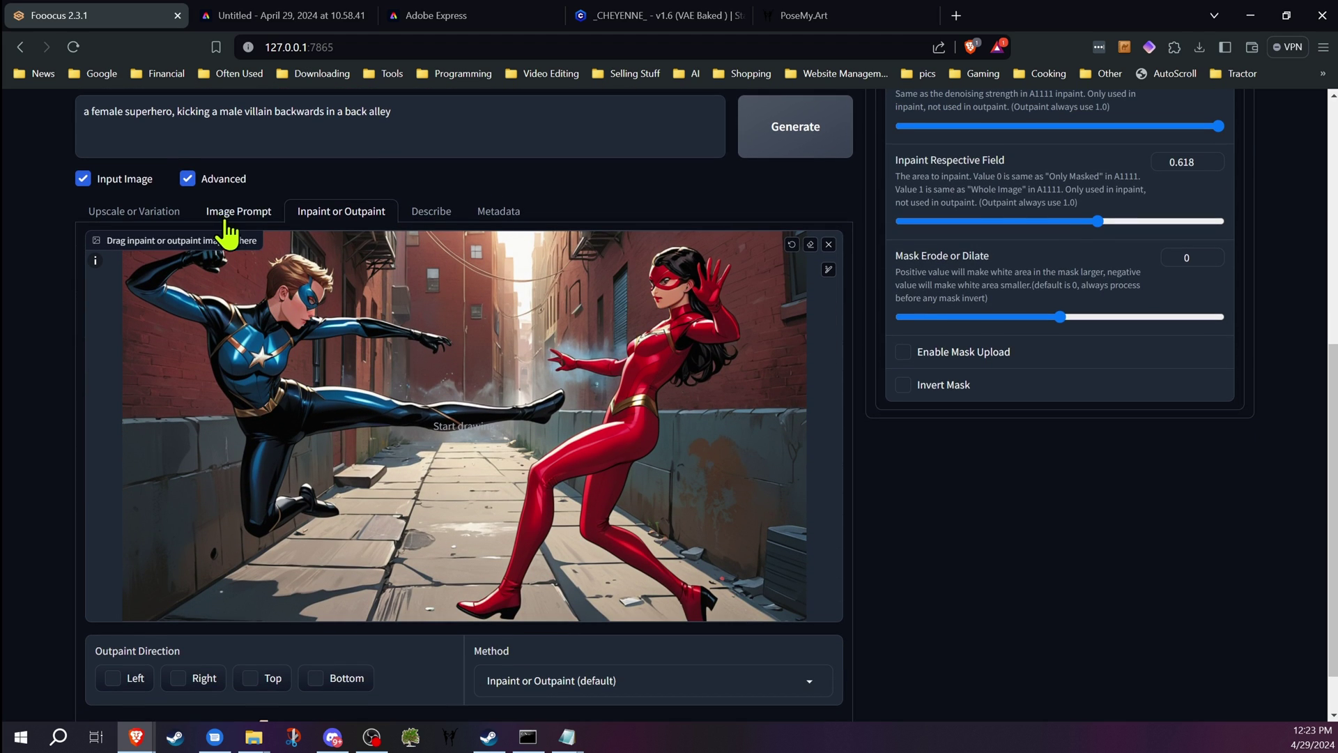
pyautogui.scroll(2, 857, 446)
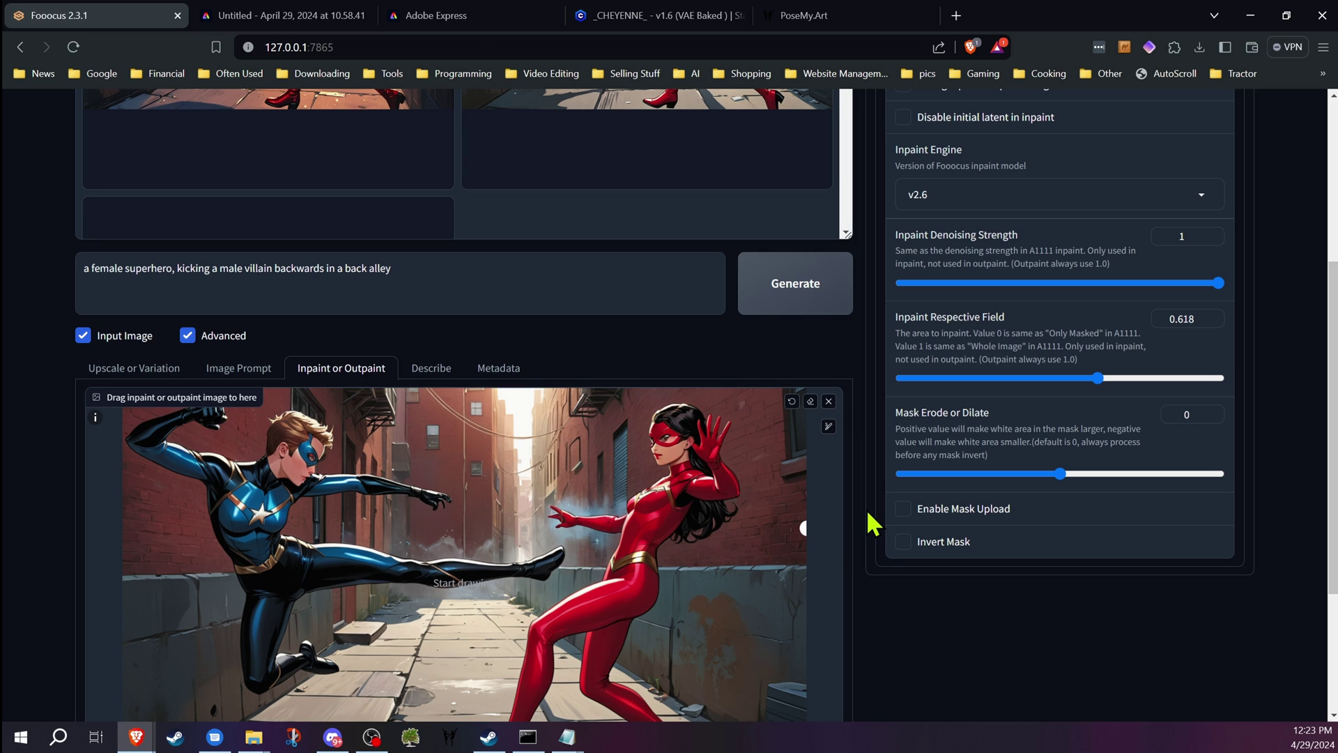
pyautogui.click(238, 368)
pyautogui.scroll(-2, 333, 338)
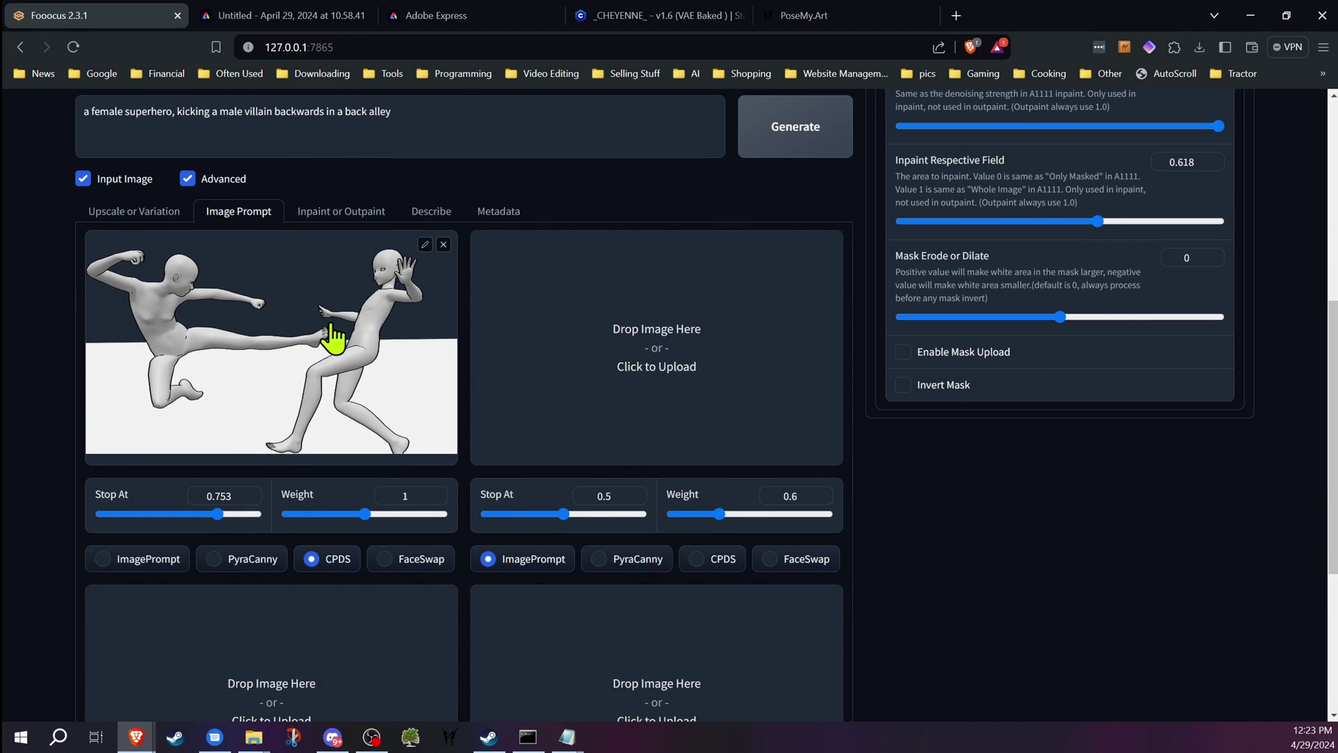
pyautogui.scroll(2, 362, 387)
# - Set Inpaint Respective Field to 1 and mask the blue-suited kicking figure on the left
pyautogui.click(341, 365)
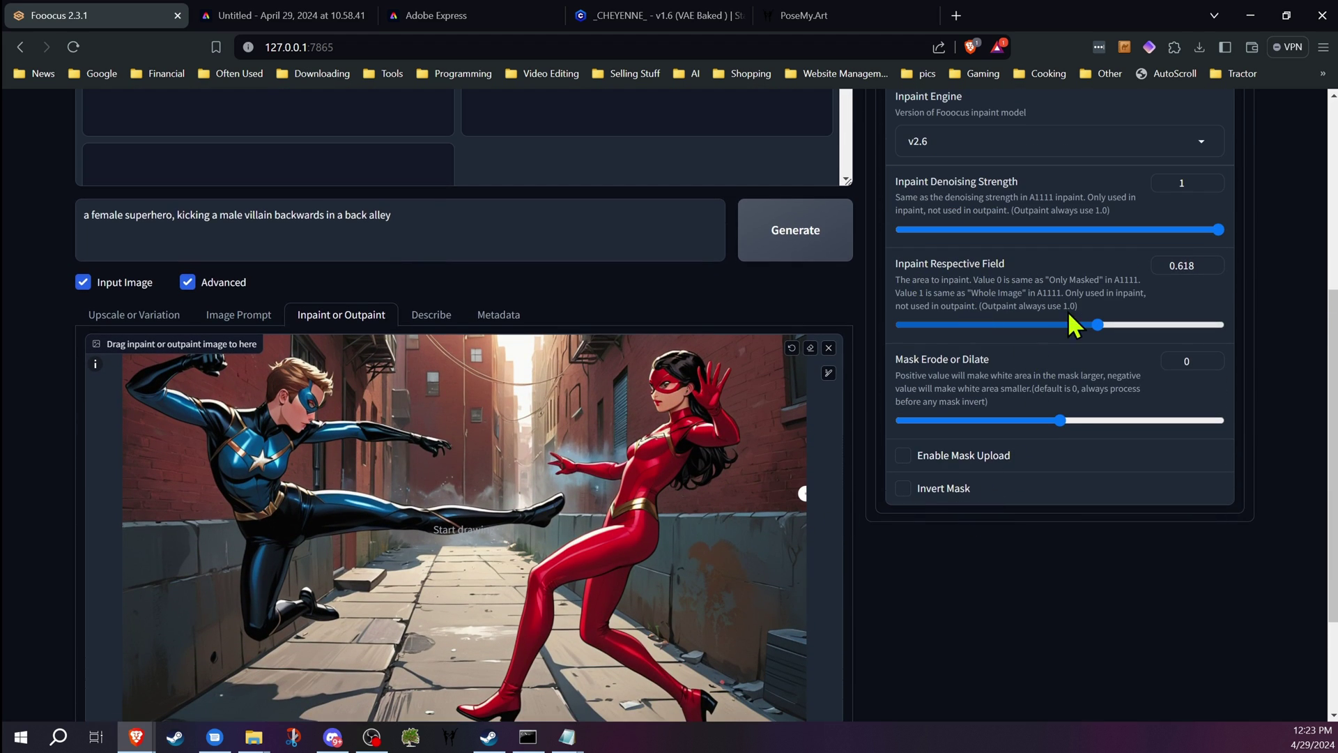
pyautogui.moveTo(1098, 324); pyautogui.dragTo(1266, 324)
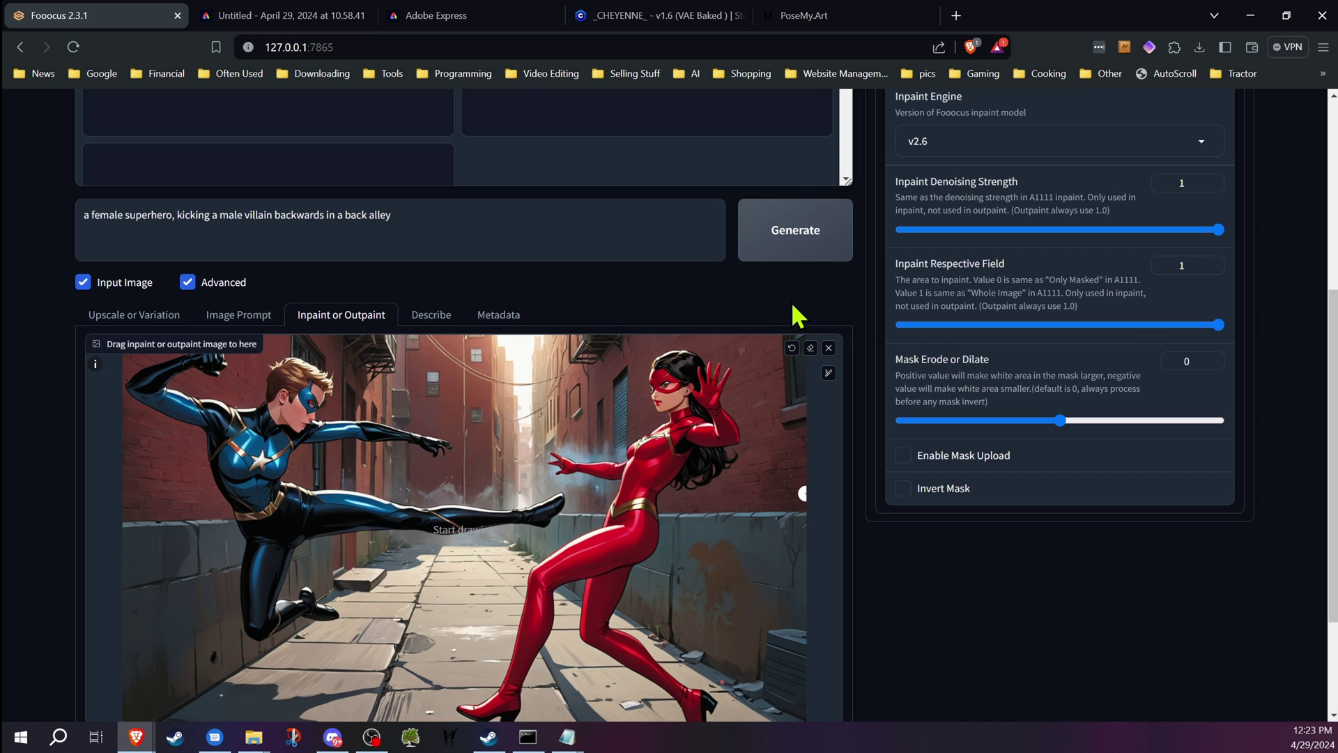
pyautogui.moveTo(235, 374)
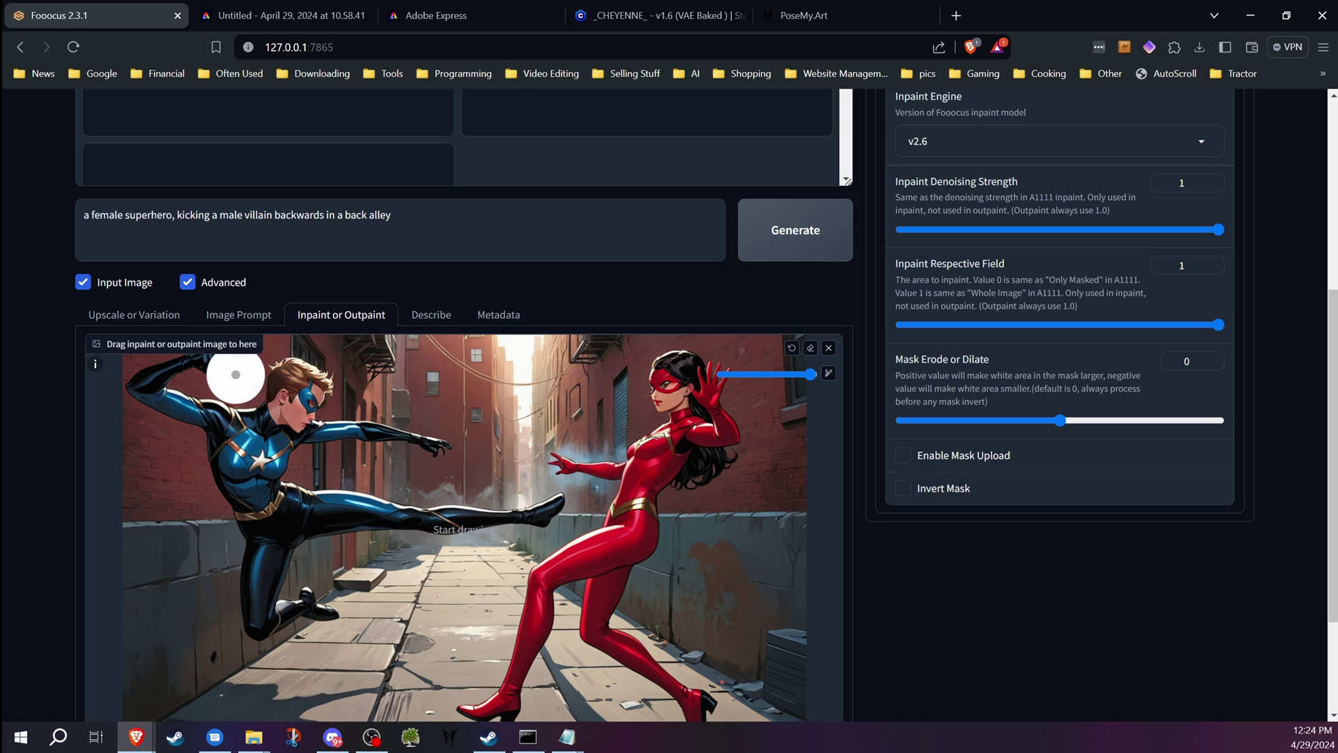
pyautogui.moveTo(235, 374)
pyautogui.mouseDown()
pyautogui.moveTo(142, 388)
pyautogui.moveTo(397, 447)
pyautogui.moveTo(294, 513)
pyautogui.moveTo(556, 508)
pyautogui.moveTo(358, 538)
pyautogui.moveTo(269, 532)
pyautogui.moveTo(262, 613)
pyautogui.moveTo(335, 618)
pyautogui.moveTo(314, 567)
pyautogui.mouseUp()
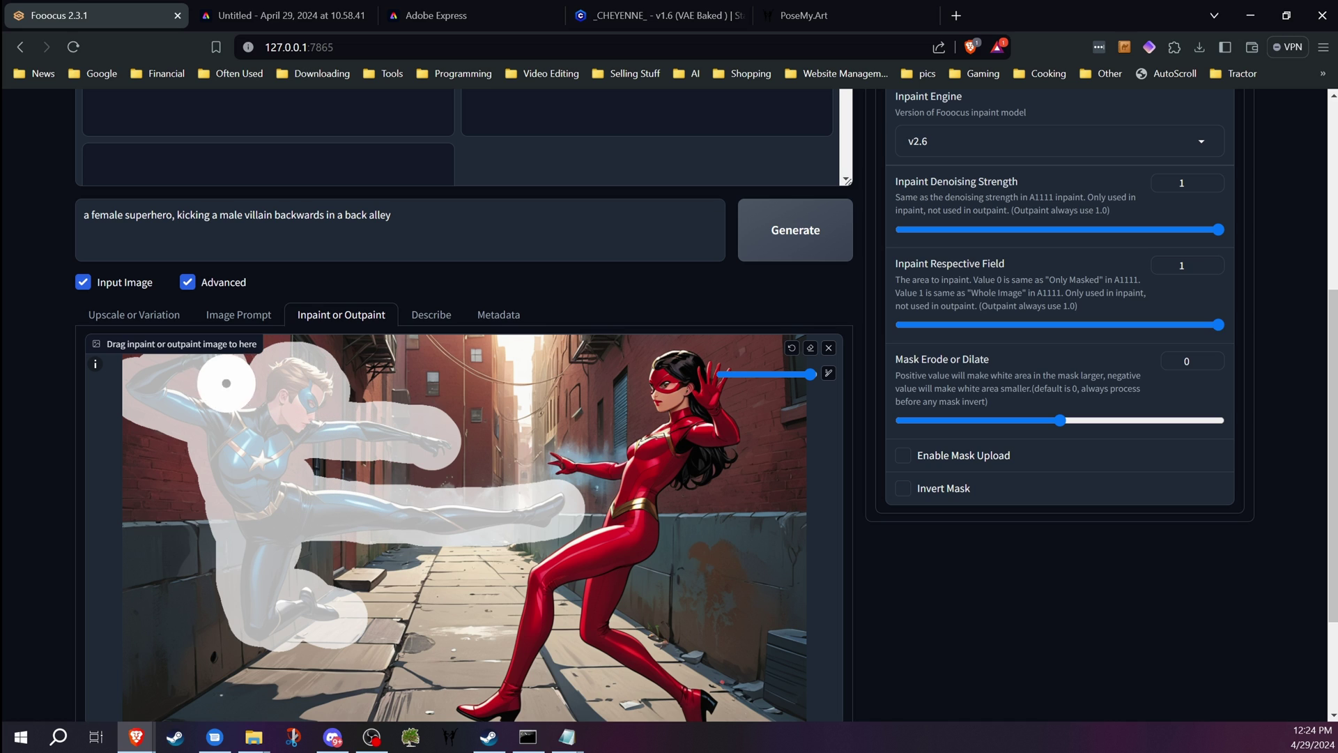
# - Replace the prompt ending with 'in a green and black outfit kicking', correcting 'grean' to 'green'
pyautogui.scroll(2, 278, 481)
pyautogui.moveTo(177, 371); pyautogui.dragTo(564, 388)
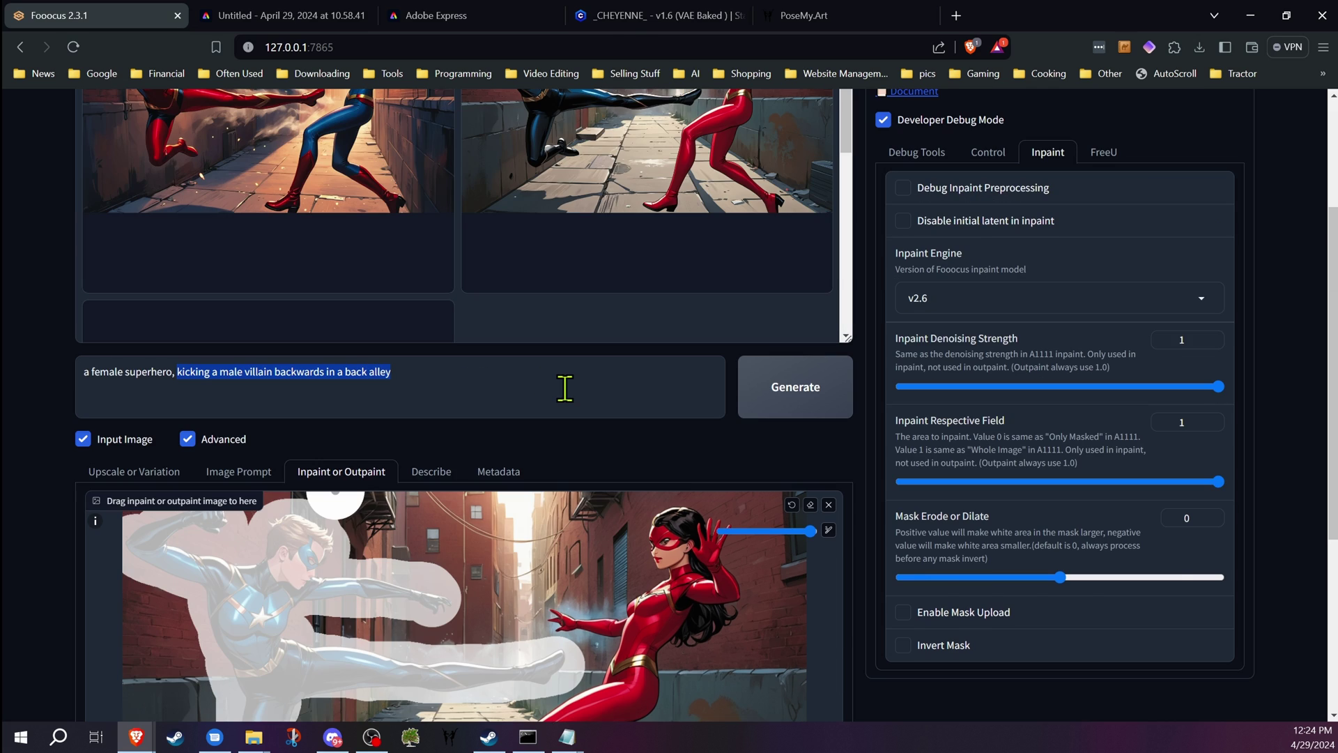
pyautogui.press('BackSpace')
pyautogui.press('BackSpace')
pyautogui.press('BackSpace')
pyautogui.write('in a grean and black outfit kick')
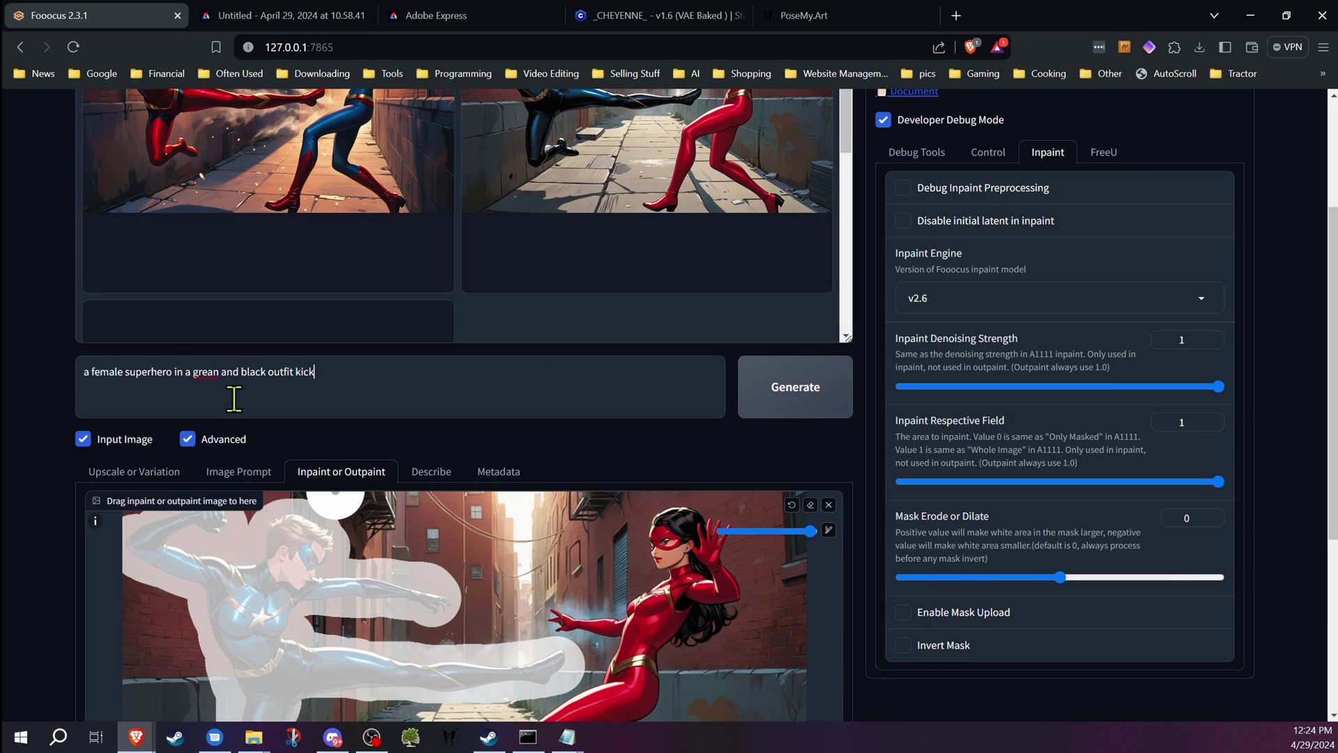
pyautogui.write('ing')
pyautogui.rightClick(209, 371)
pyautogui.click(211, 371)
pyautogui.press('BackSpace')
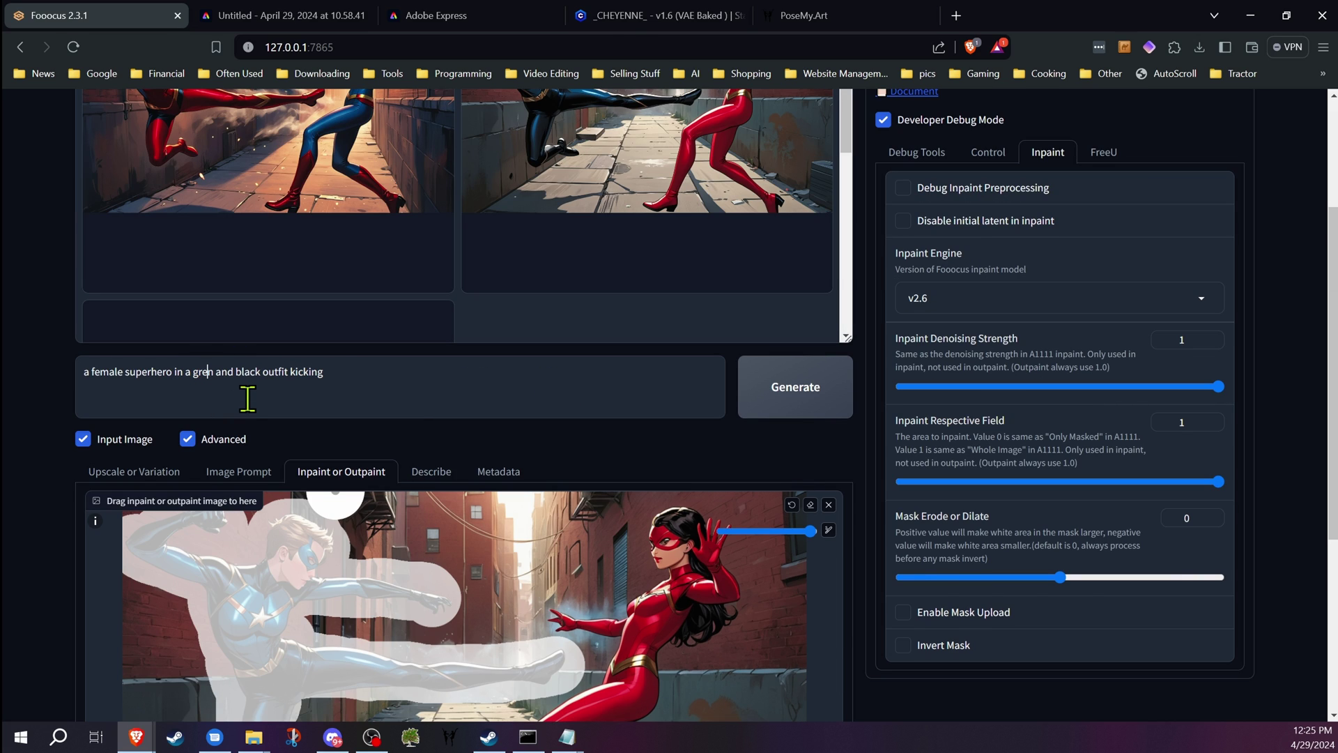
pyautogui.write('e')
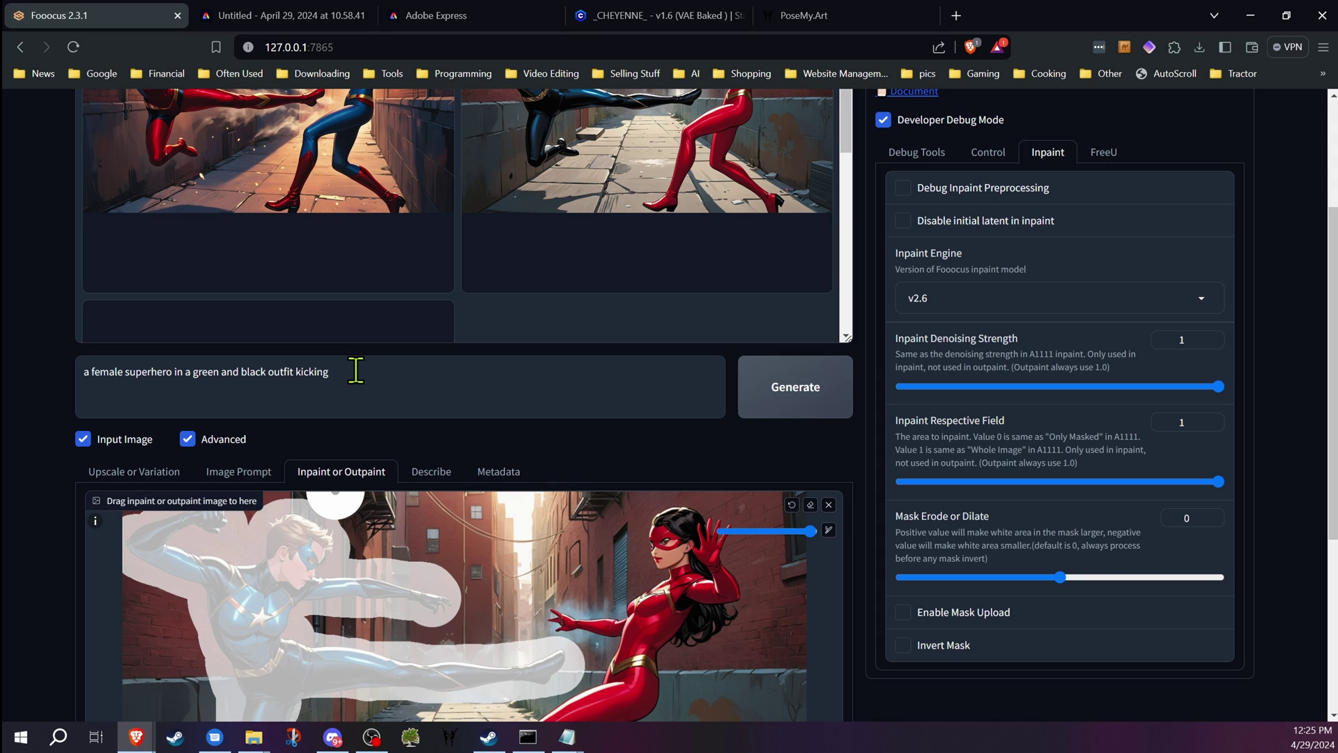
pyautogui.scroll(-5, 40, 453)
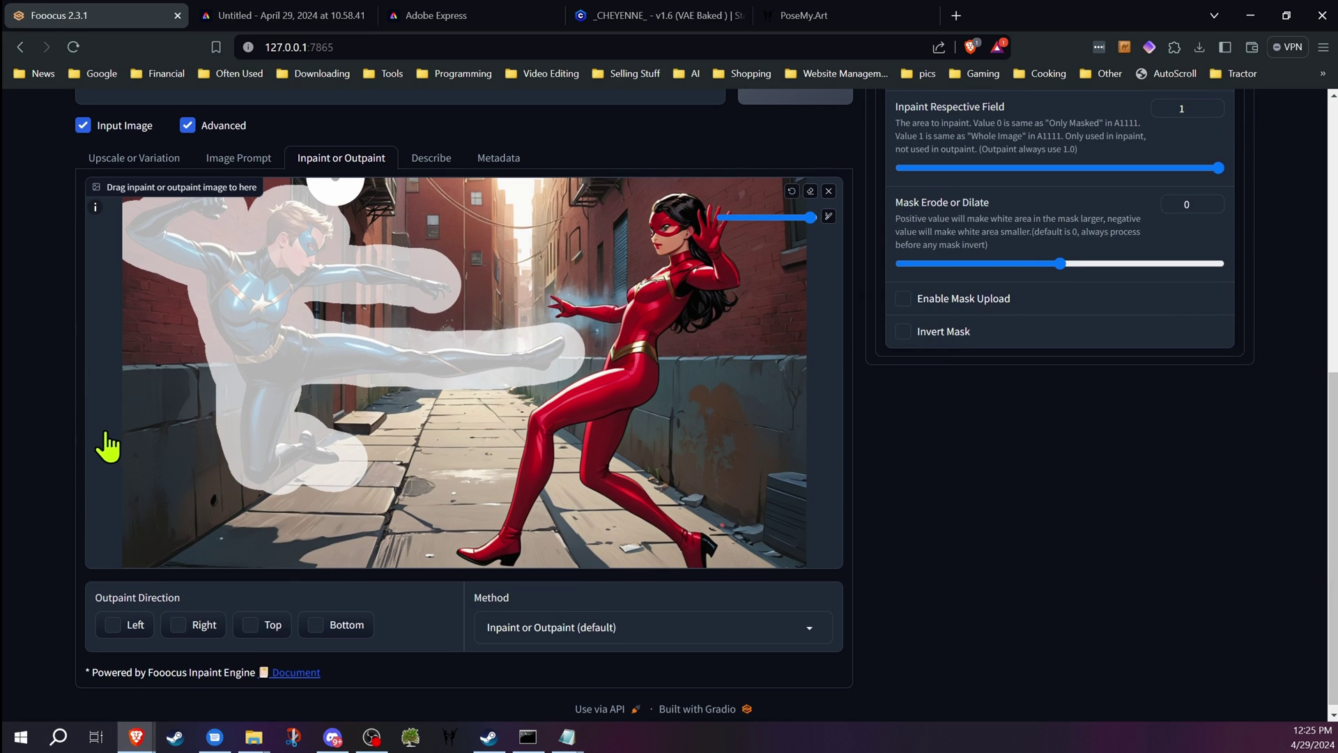
pyautogui.scroll(1, 106, 443)
pyautogui.scroll(3, 105, 443)
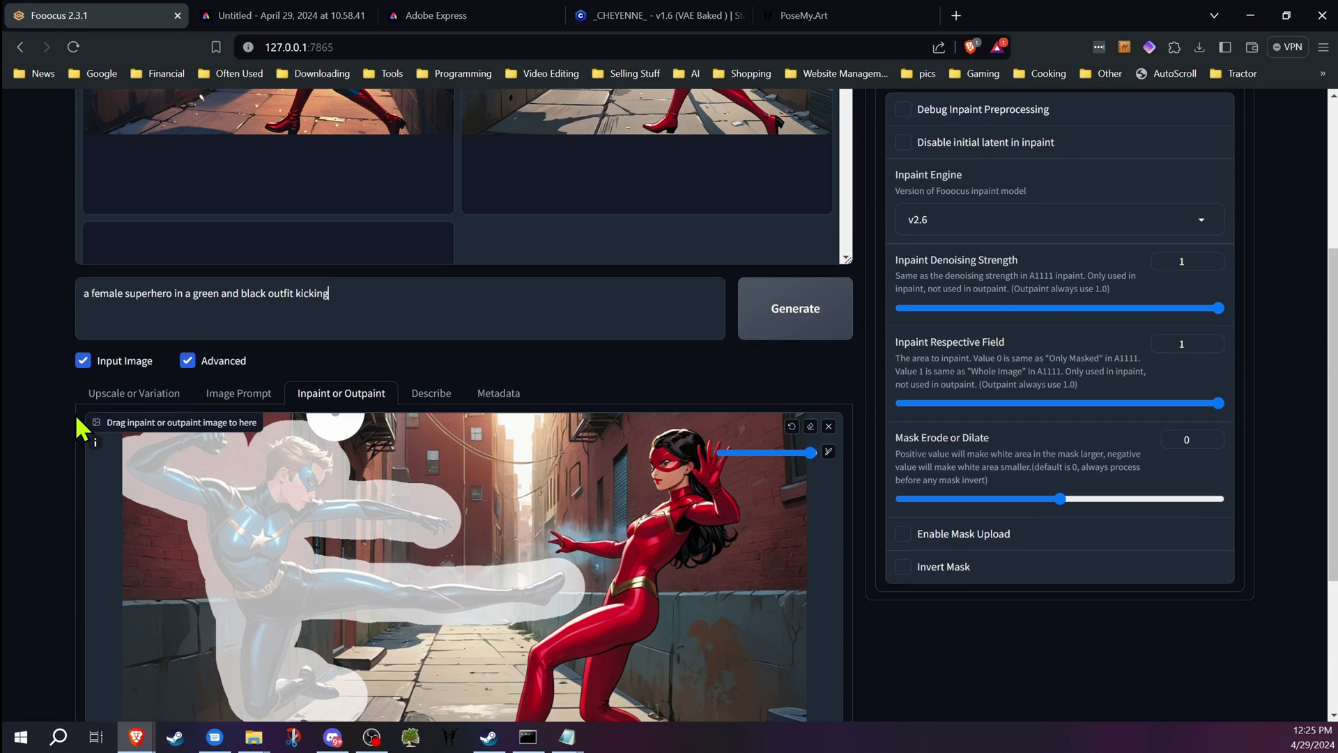
# - Drop the green-and-black superheroine sheet into the second Image Prompt slot with Stop At 1 and Weight 1
pyautogui.click(238, 392)
pyautogui.scroll(-3, 261, 352)
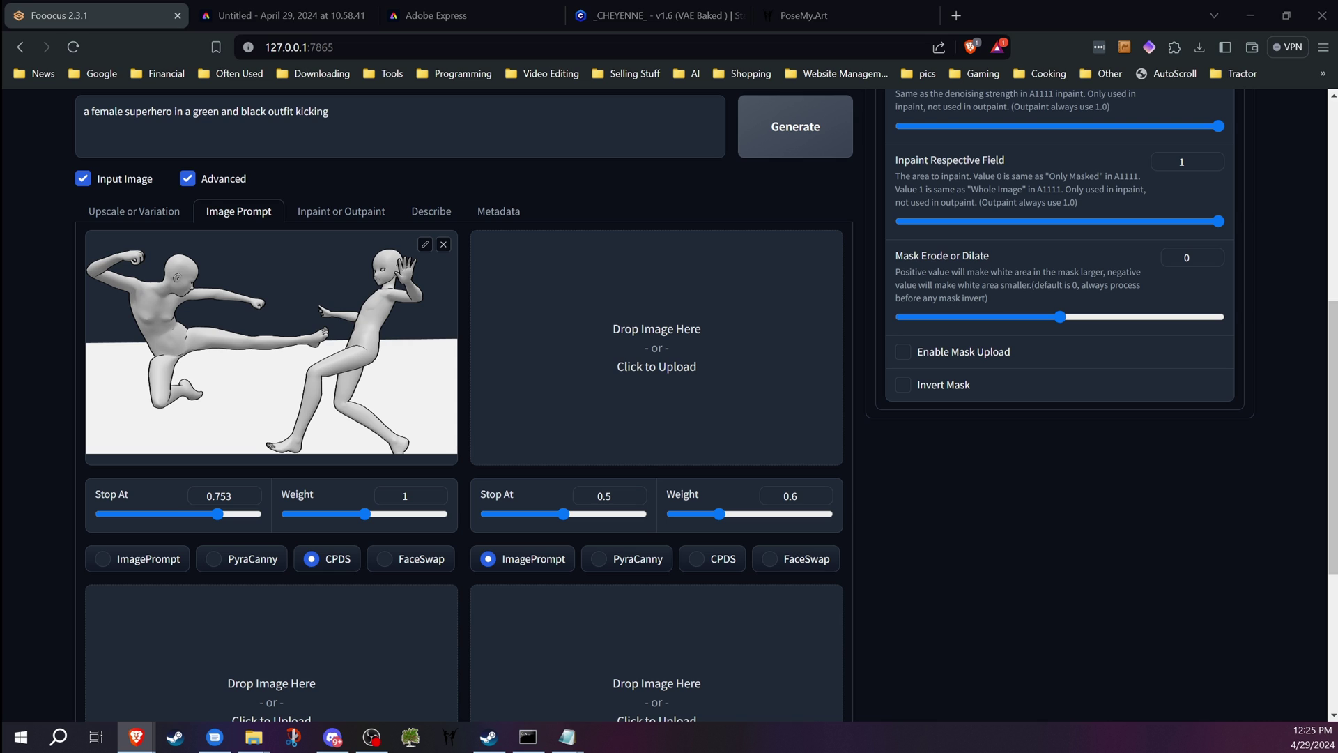
pyautogui.click(253, 737)
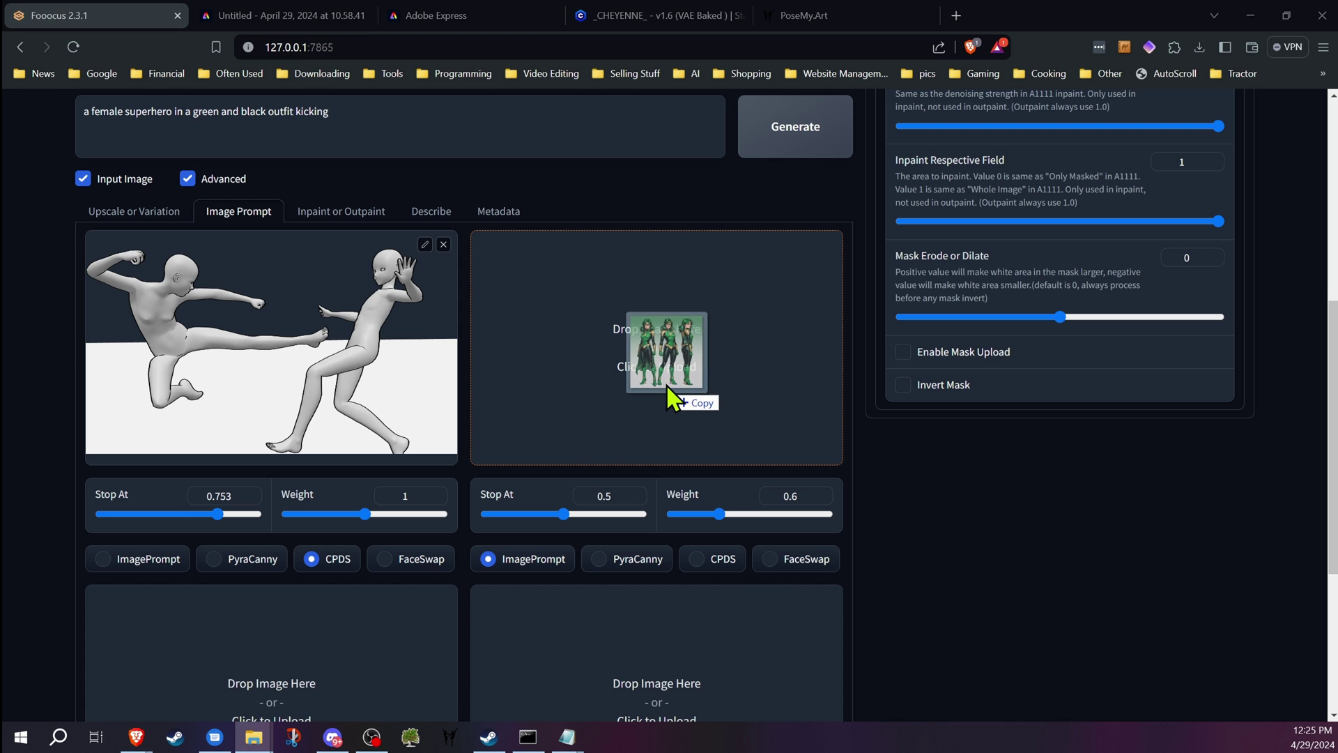
pyautogui.moveTo(40, 380); pyautogui.dragTo(673, 404)
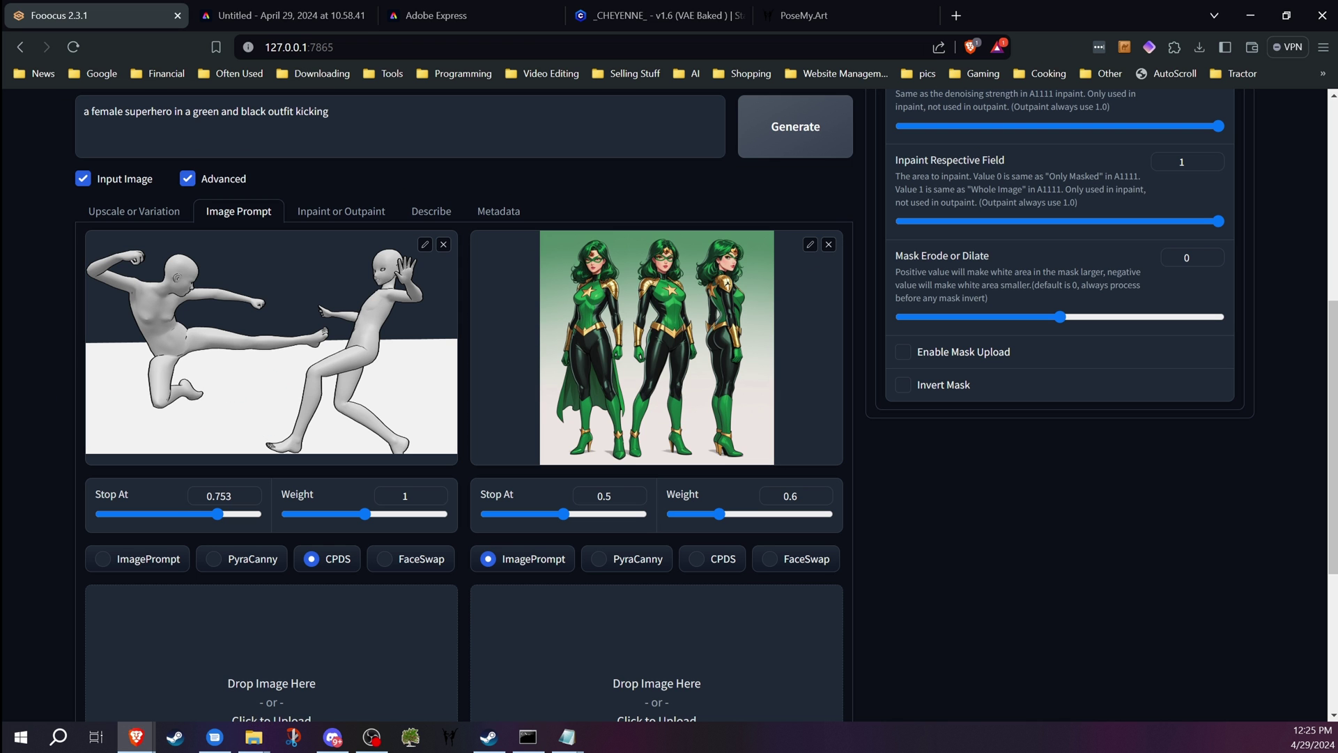
pyautogui.moveTo(604, 496)
pyautogui.scroll(2, 626, 496)
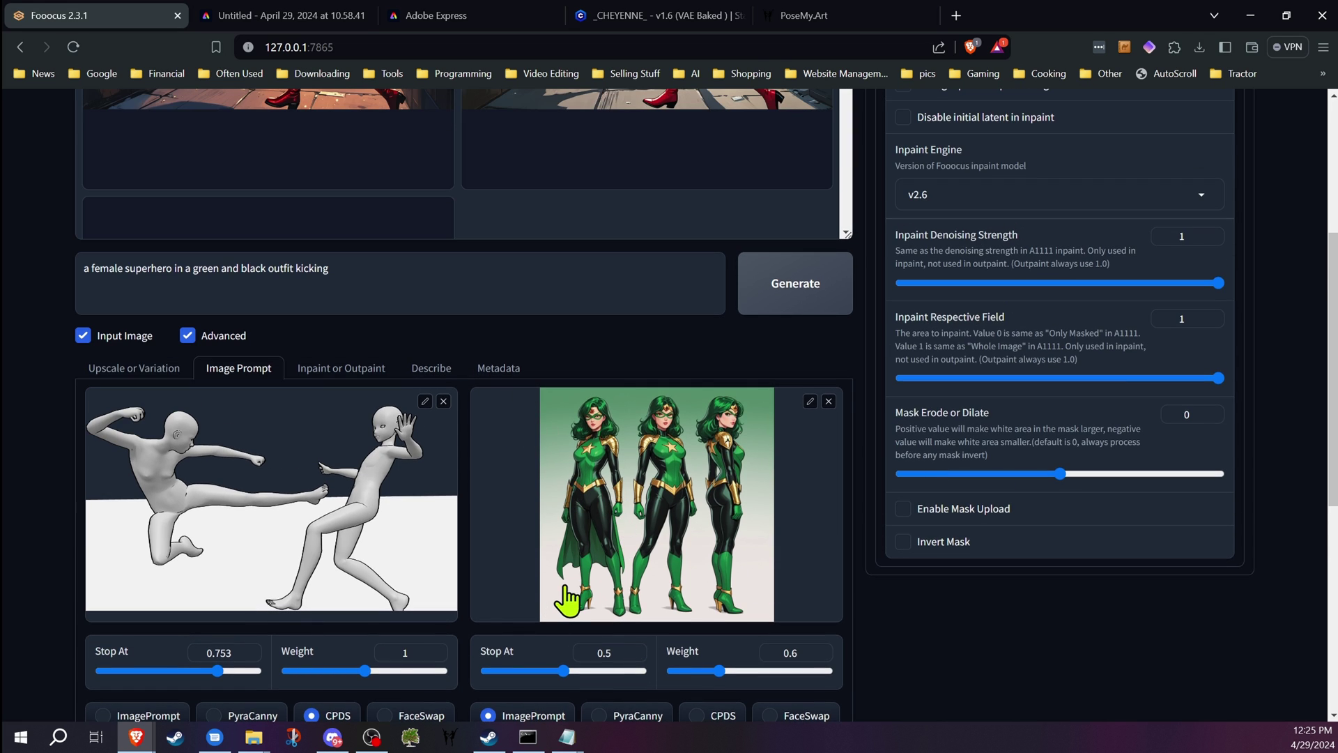
pyautogui.scroll(-2, 568, 596)
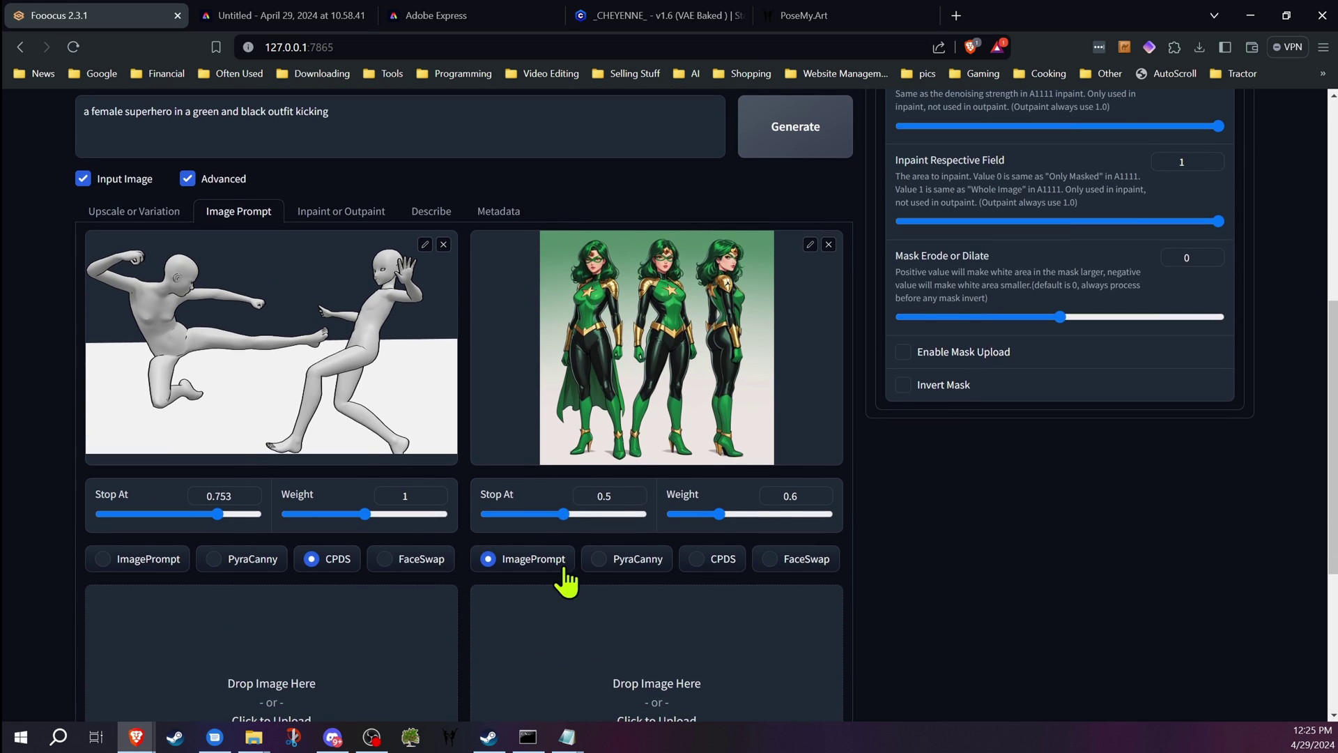
pyautogui.click(592, 515)
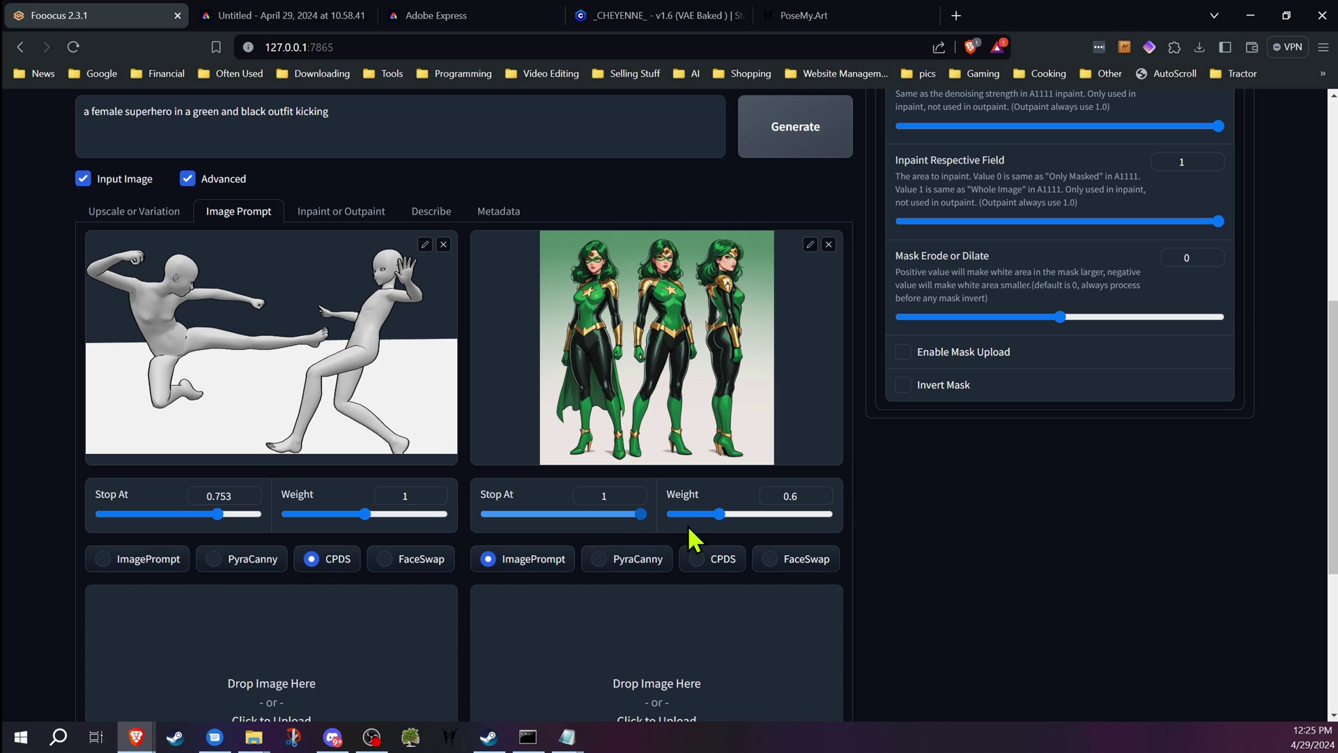
pyautogui.moveTo(721, 519); pyautogui.dragTo(906, 534)
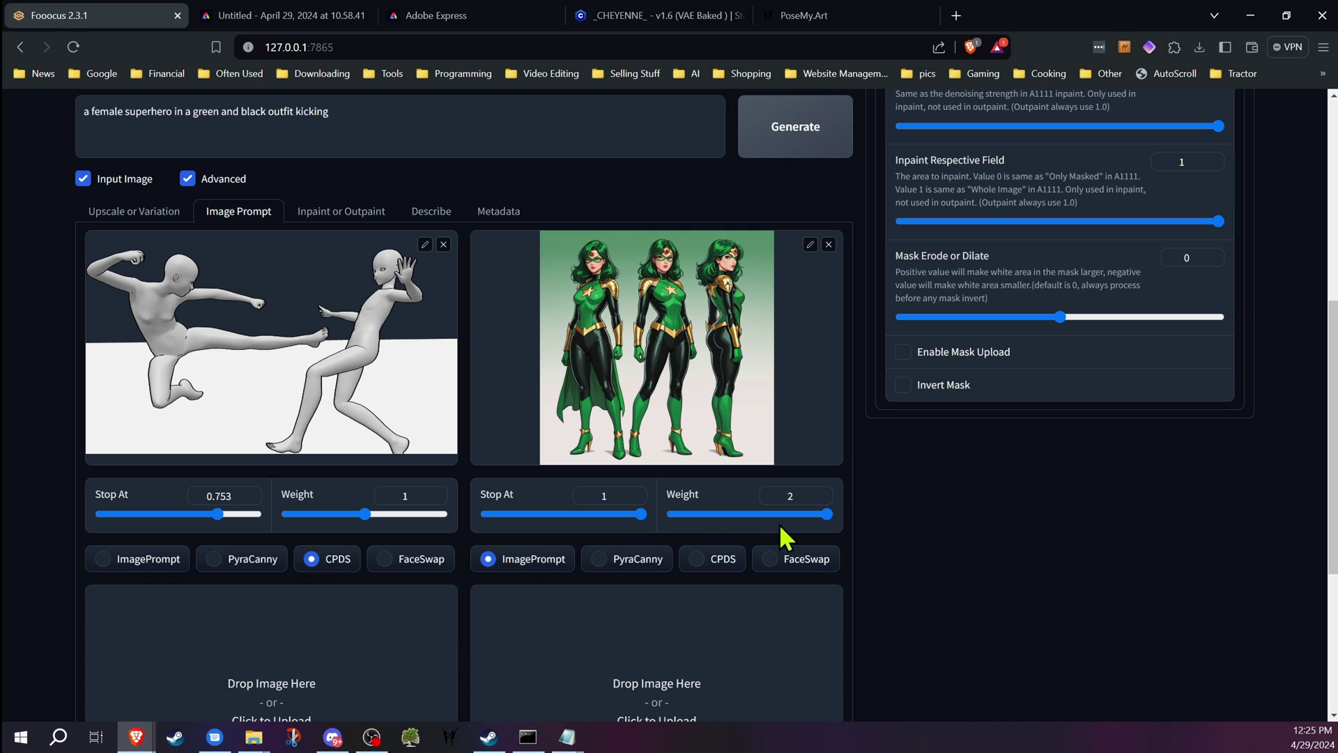
pyautogui.moveTo(780, 526)
pyautogui.mouseDown()
pyautogui.moveTo(747, 514)
pyautogui.moveTo(773, 495)
pyautogui.mouseUp()
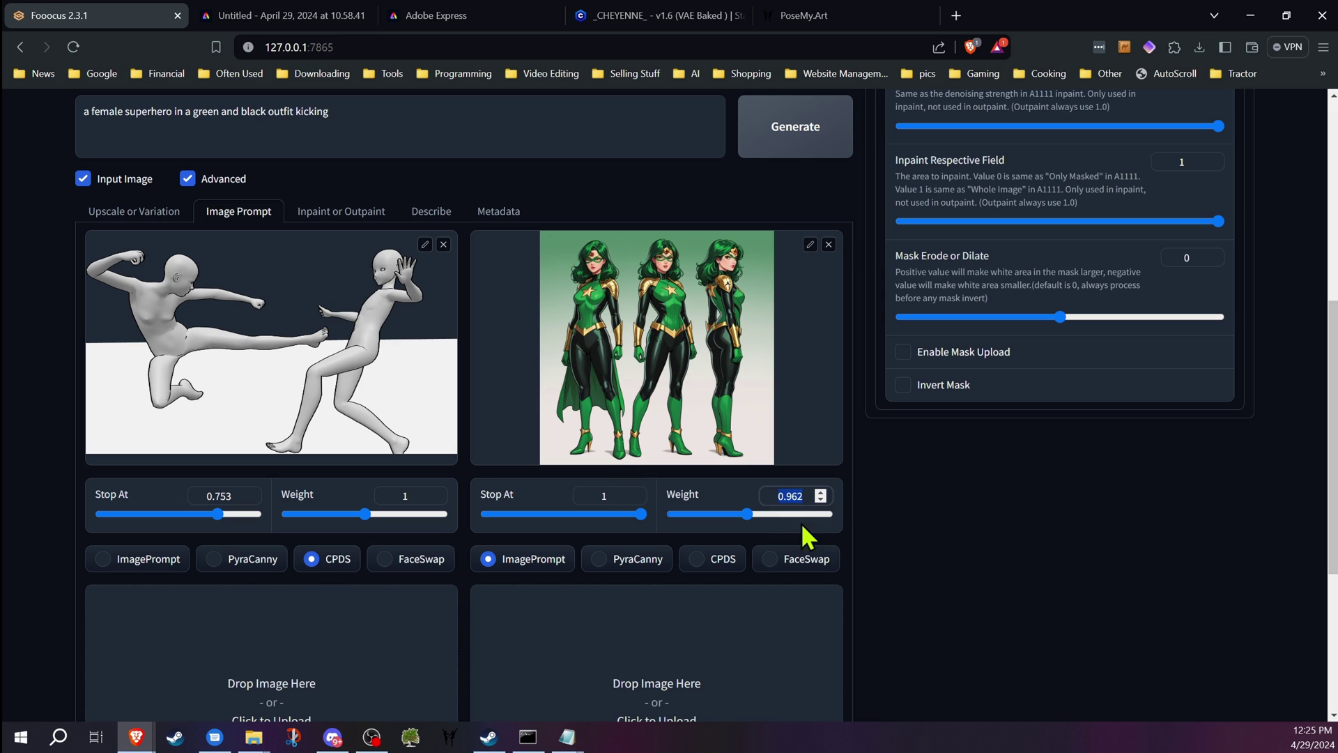
pyautogui.scroll(2, 851, 537)
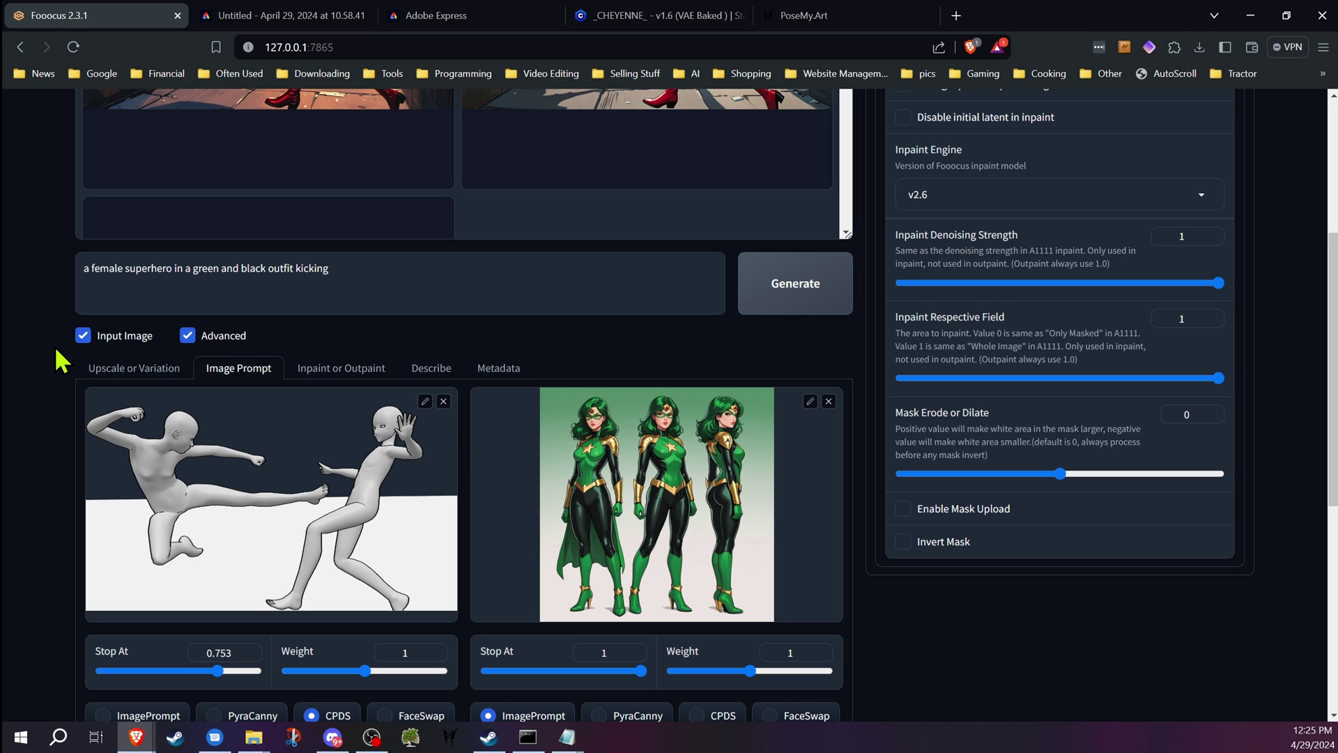
# - Generate inpainted images from the masked alley fight on the inpaint canvas
pyautogui.scroll(2, 54, 346)
pyautogui.scroll(2, 57, 341)
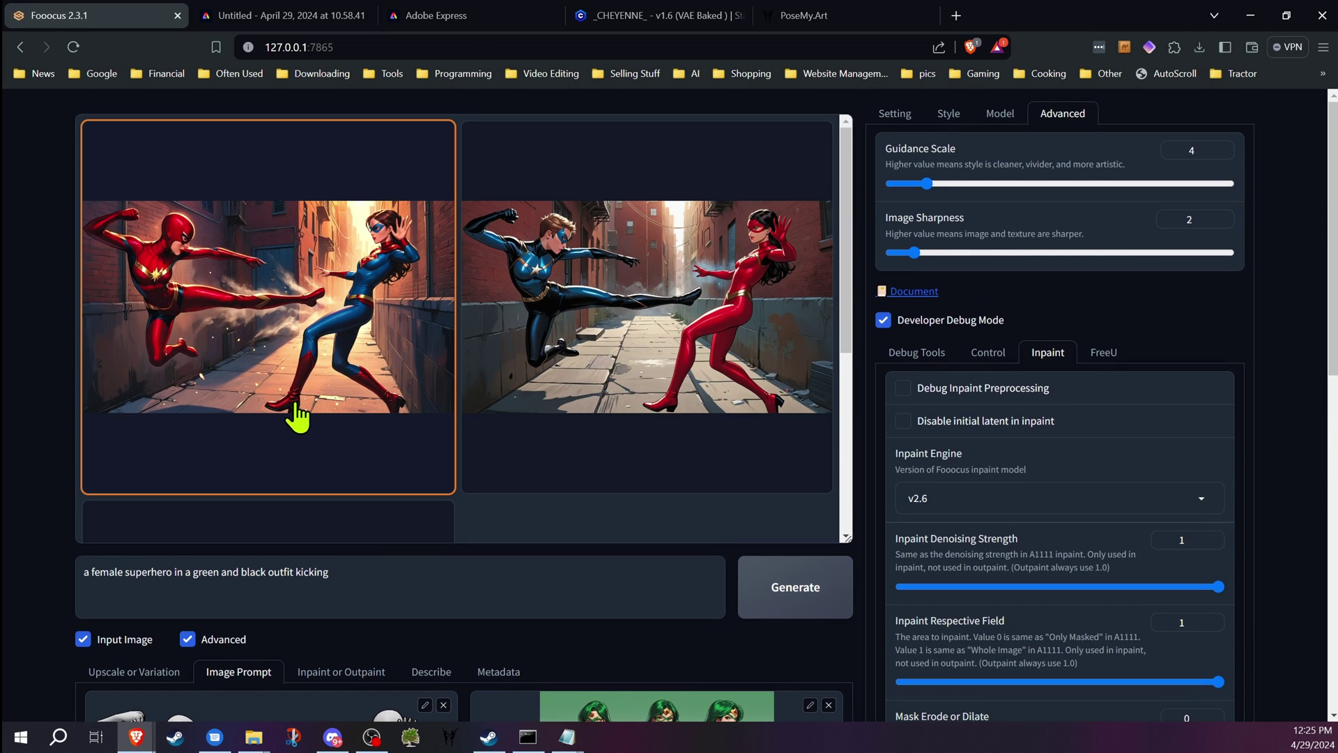
pyautogui.scroll(-5, 298, 416)
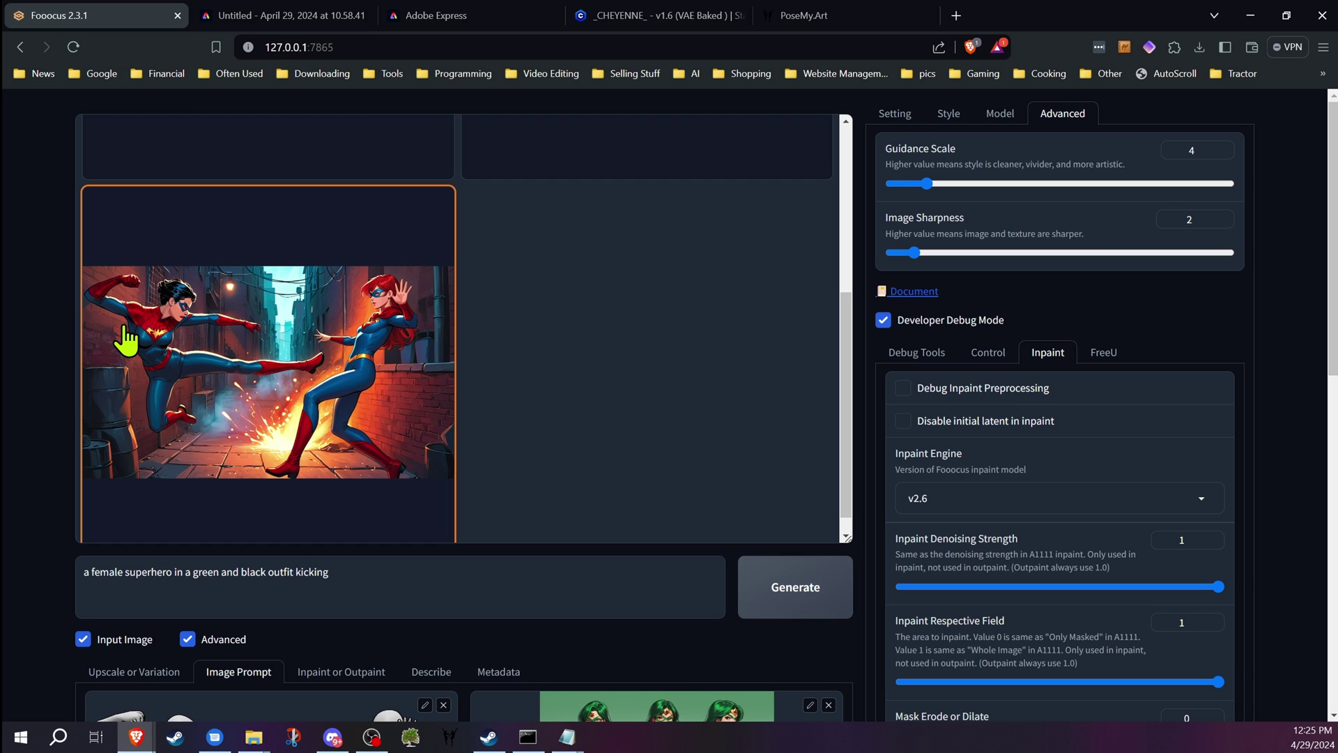
pyautogui.scroll(-2, 45, 433)
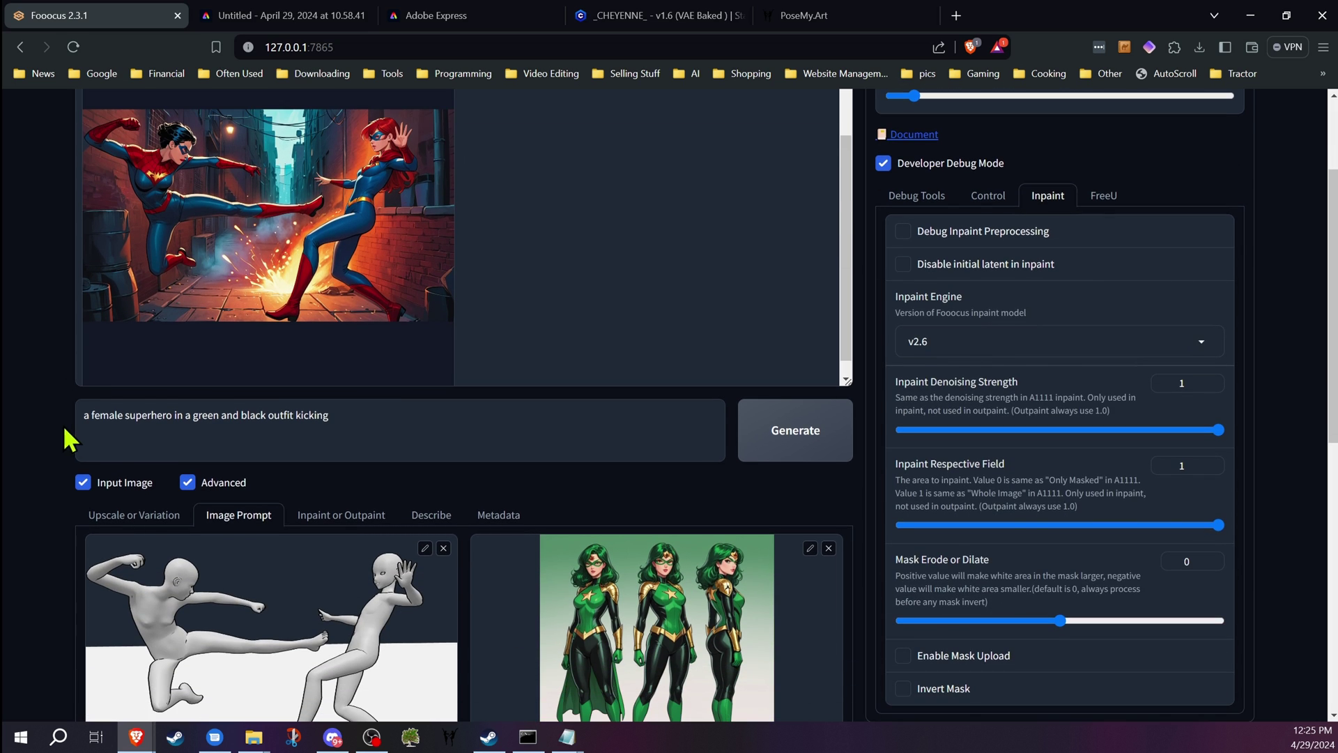
pyautogui.click(358, 519)
pyautogui.scroll(-4, 357, 519)
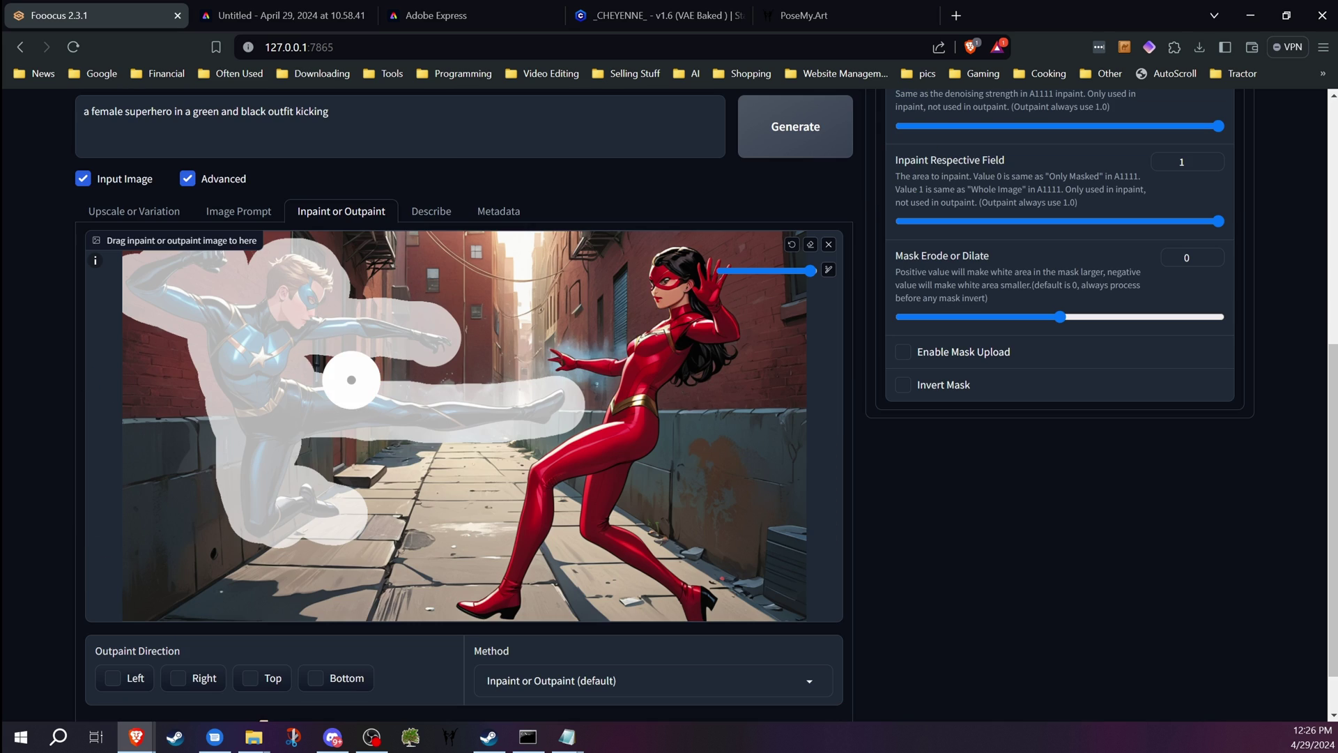
pyautogui.scroll(1, 340, 391)
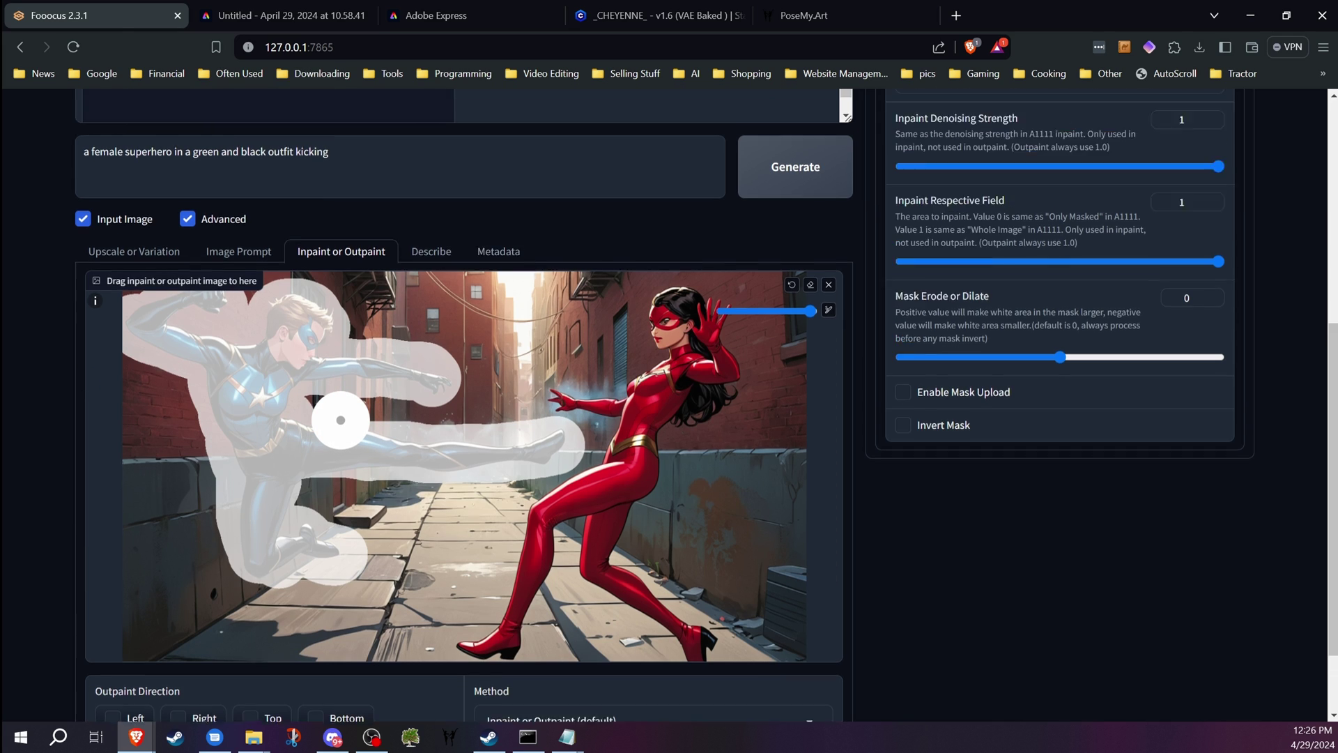
pyautogui.scroll(4, 341, 390)
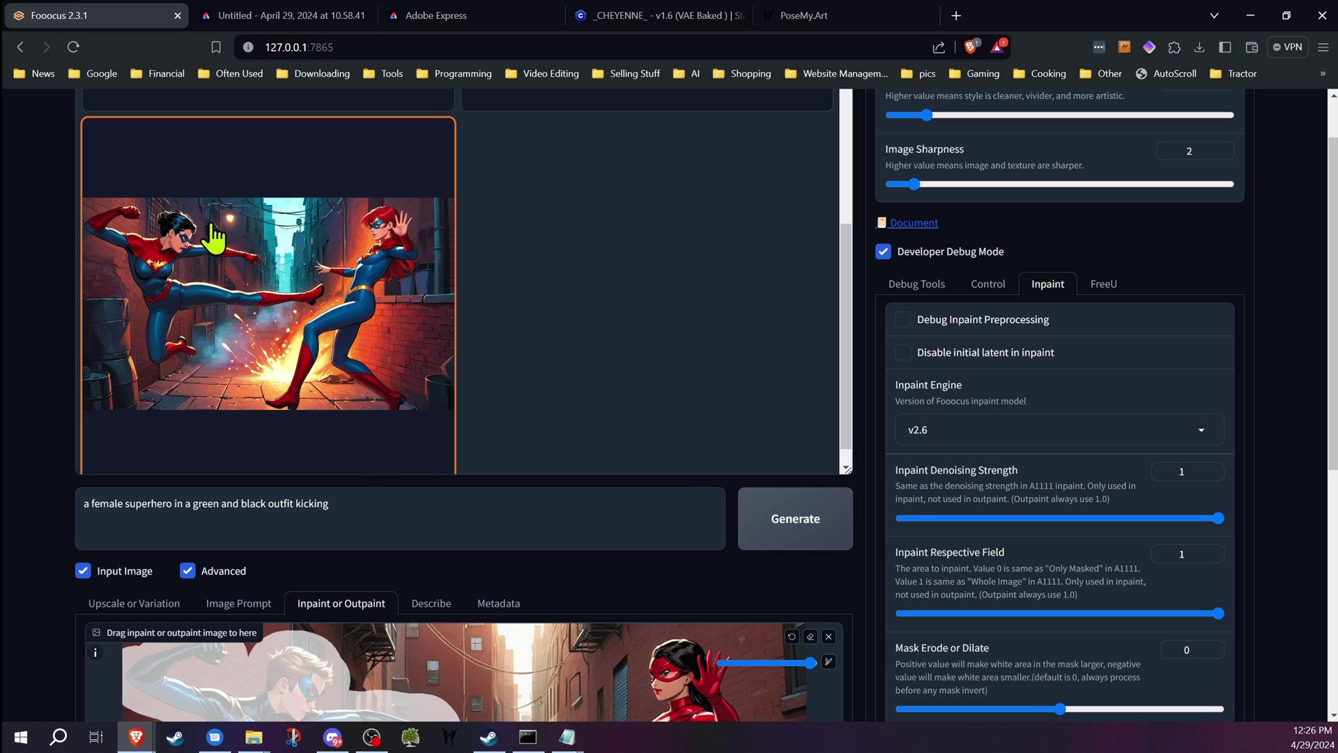
pyautogui.click(794, 517)
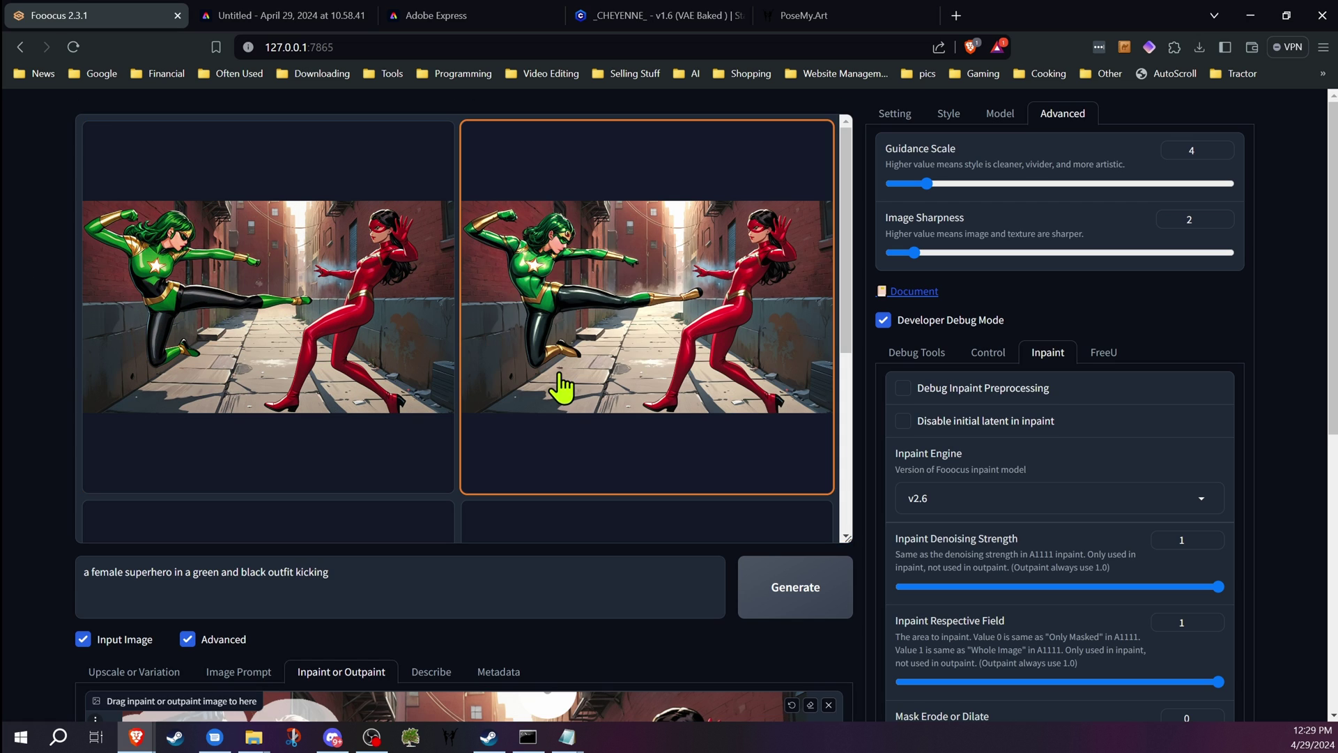
# - Review each generated superheroine result in the gallery preview
pyautogui.scroll(-5, 416, 394)
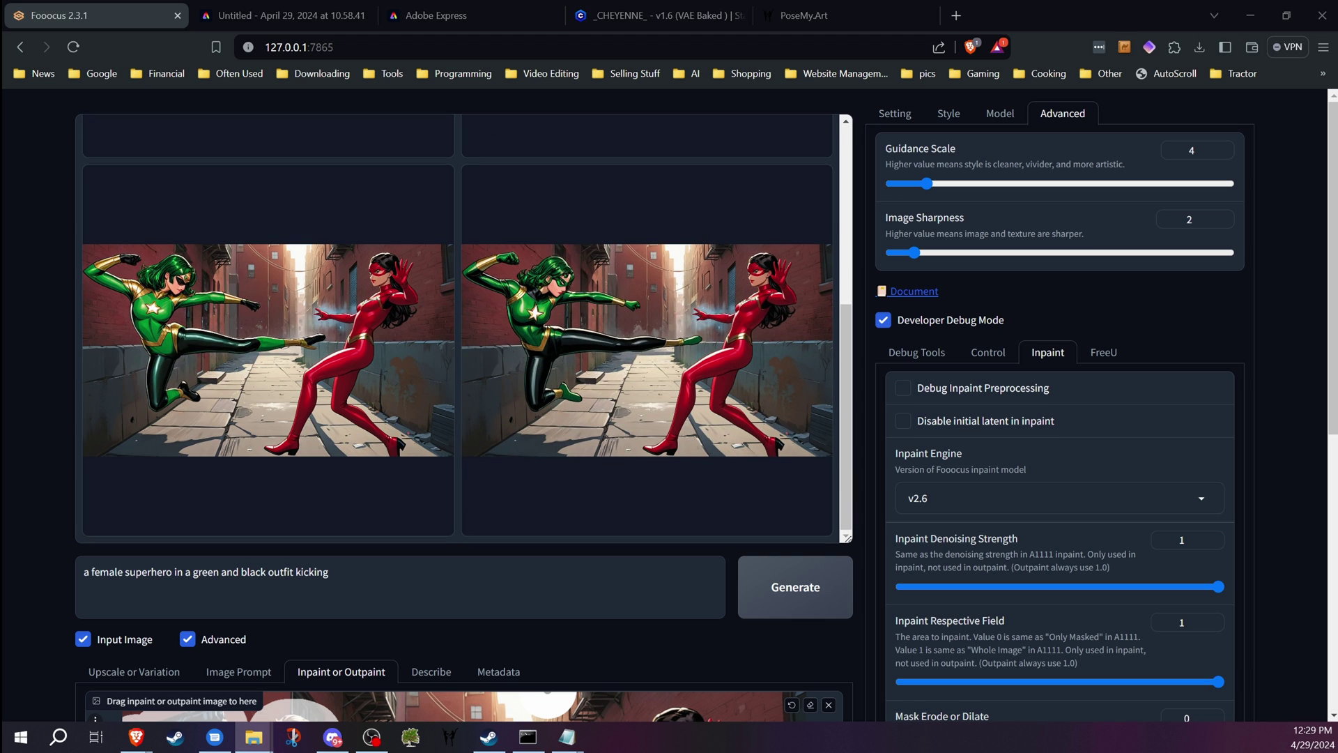
pyautogui.click(85, 420)
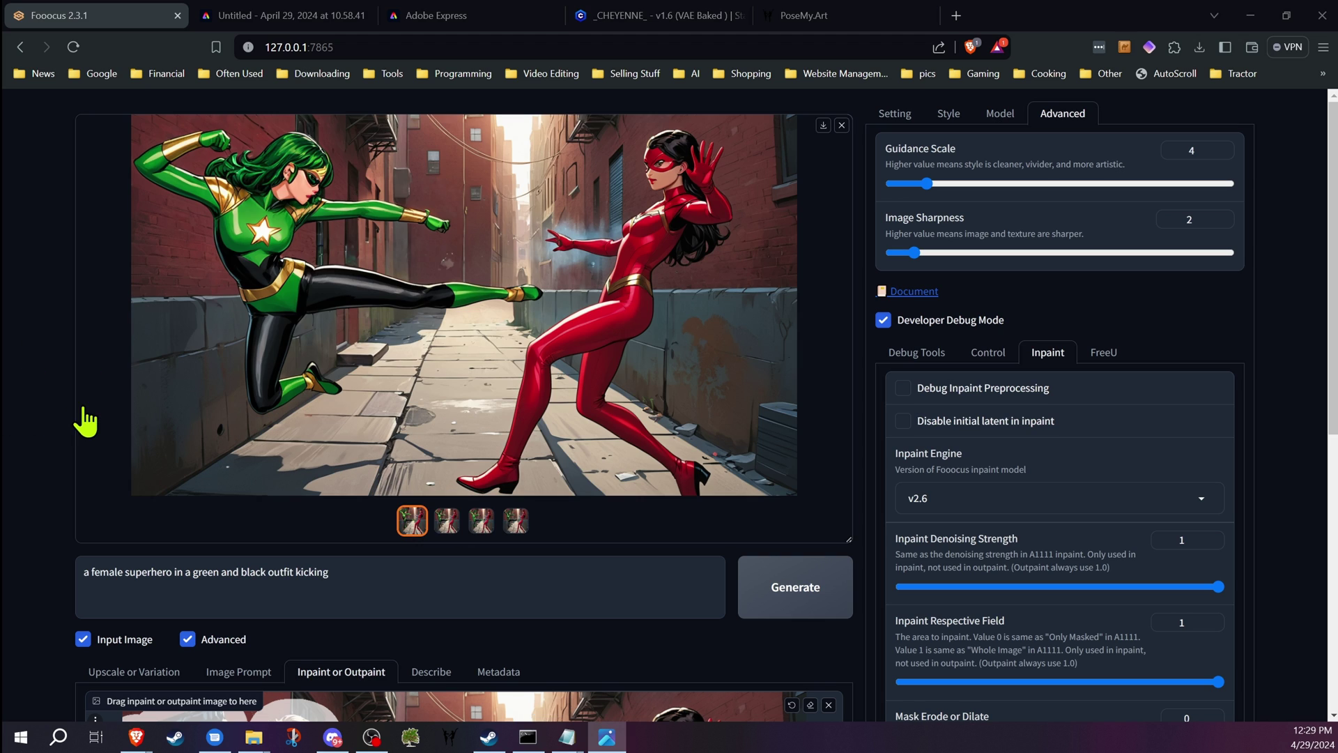
pyautogui.click(447, 521)
pyautogui.click(481, 522)
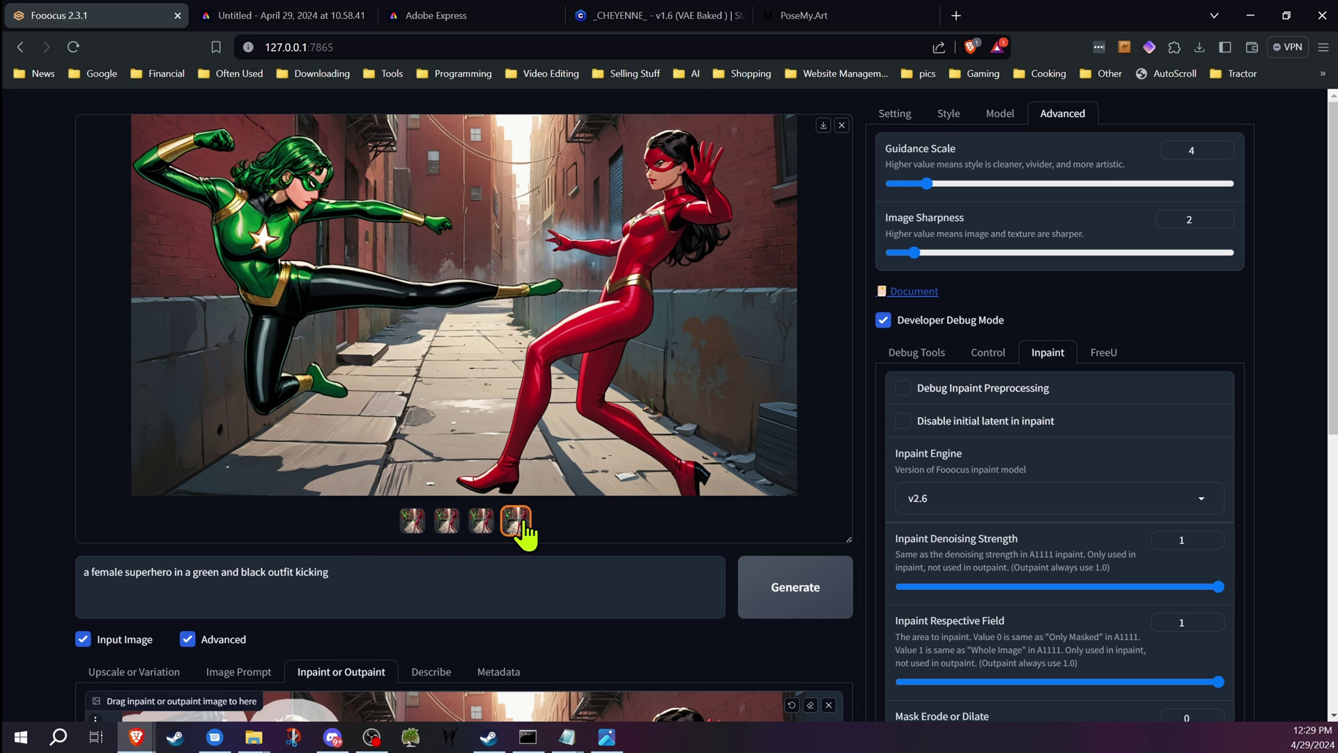
pyautogui.click(414, 522)
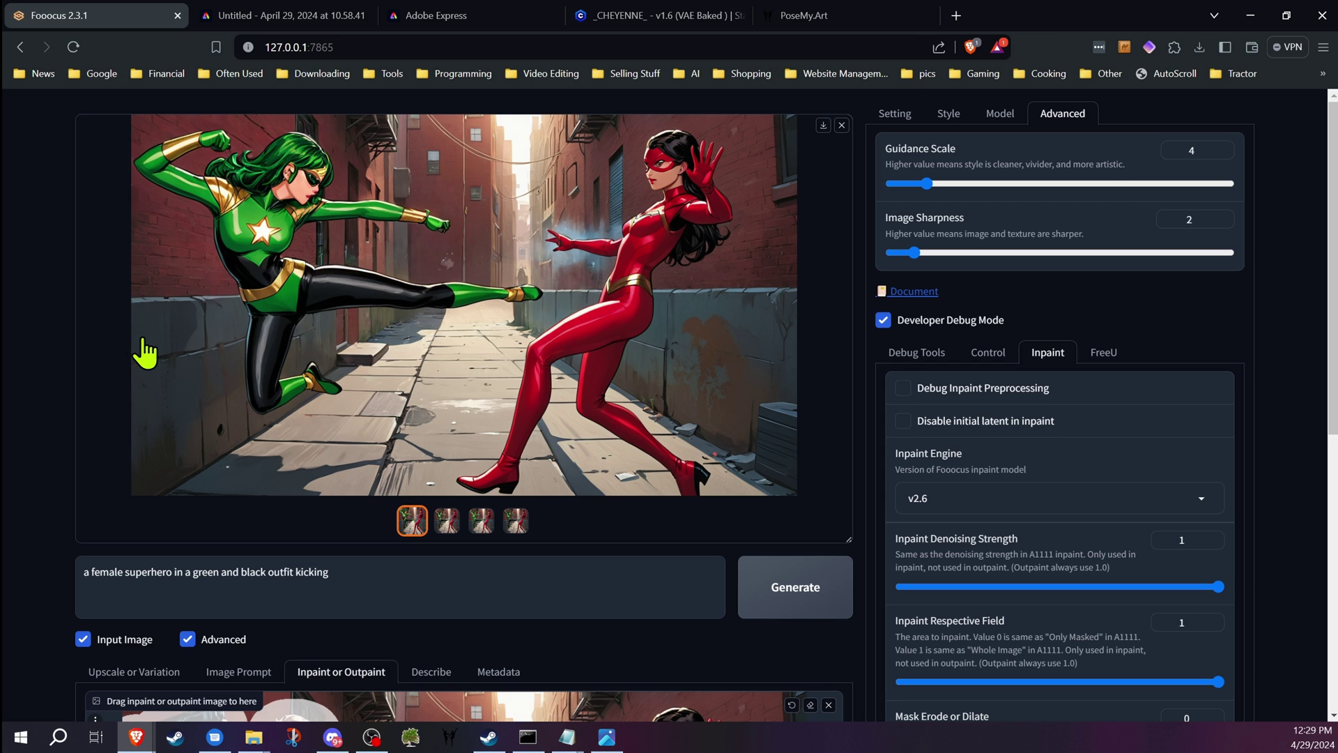
pyautogui.scroll(-2, 98, 362)
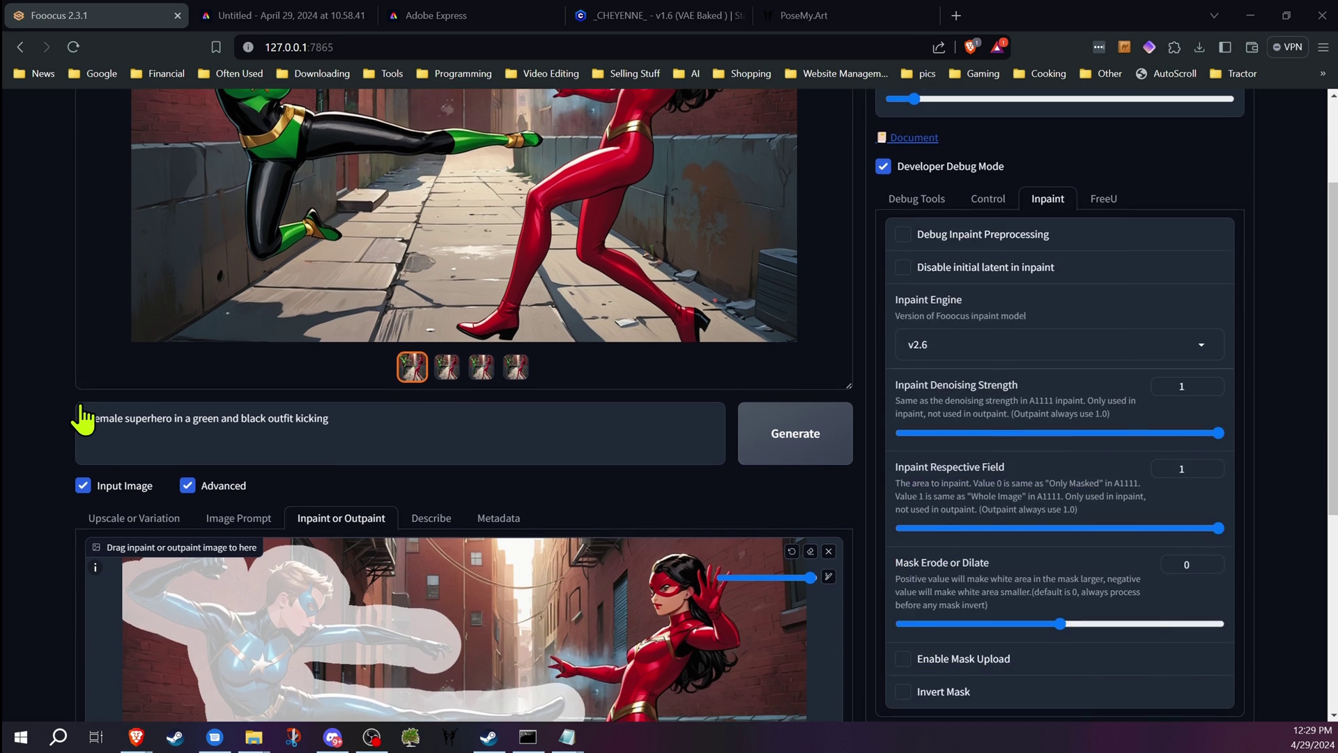
pyautogui.scroll(2, 78, 390)
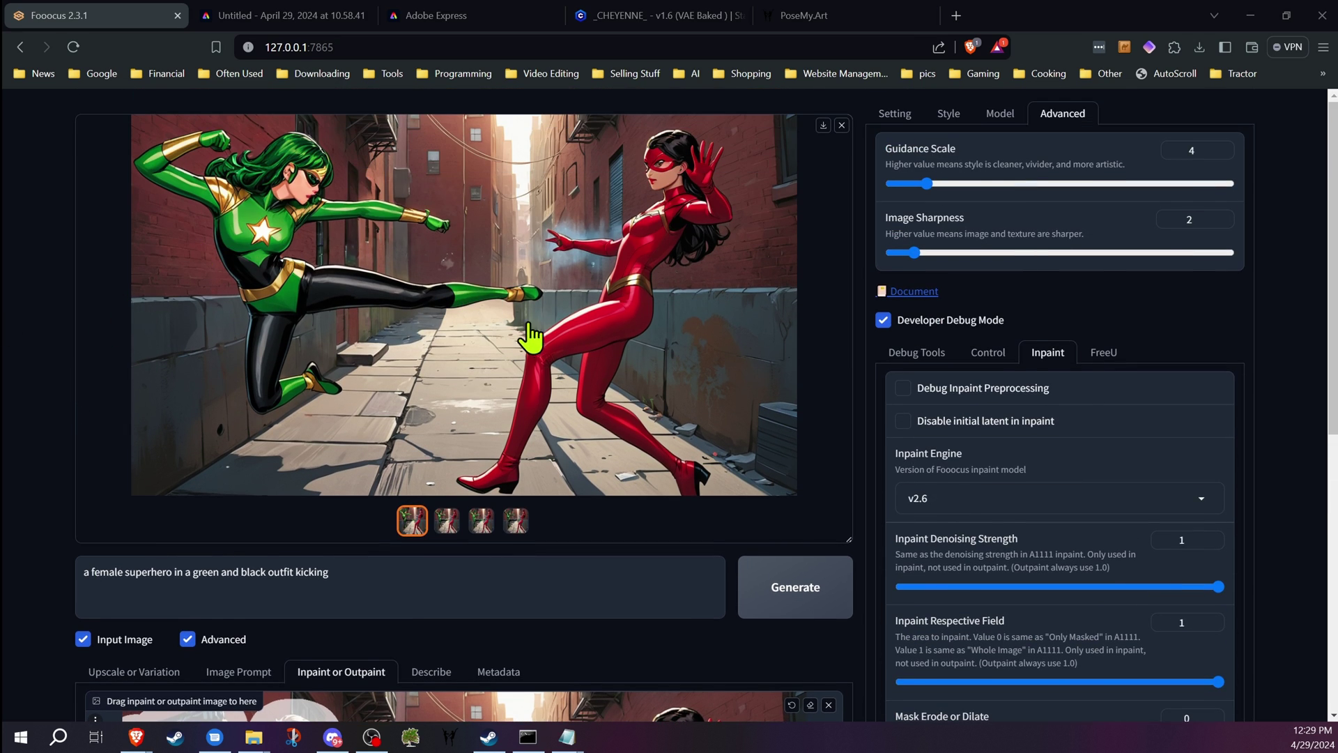
pyautogui.scroll(-1, 460, 355)
pyautogui.scroll(-2, 460, 356)
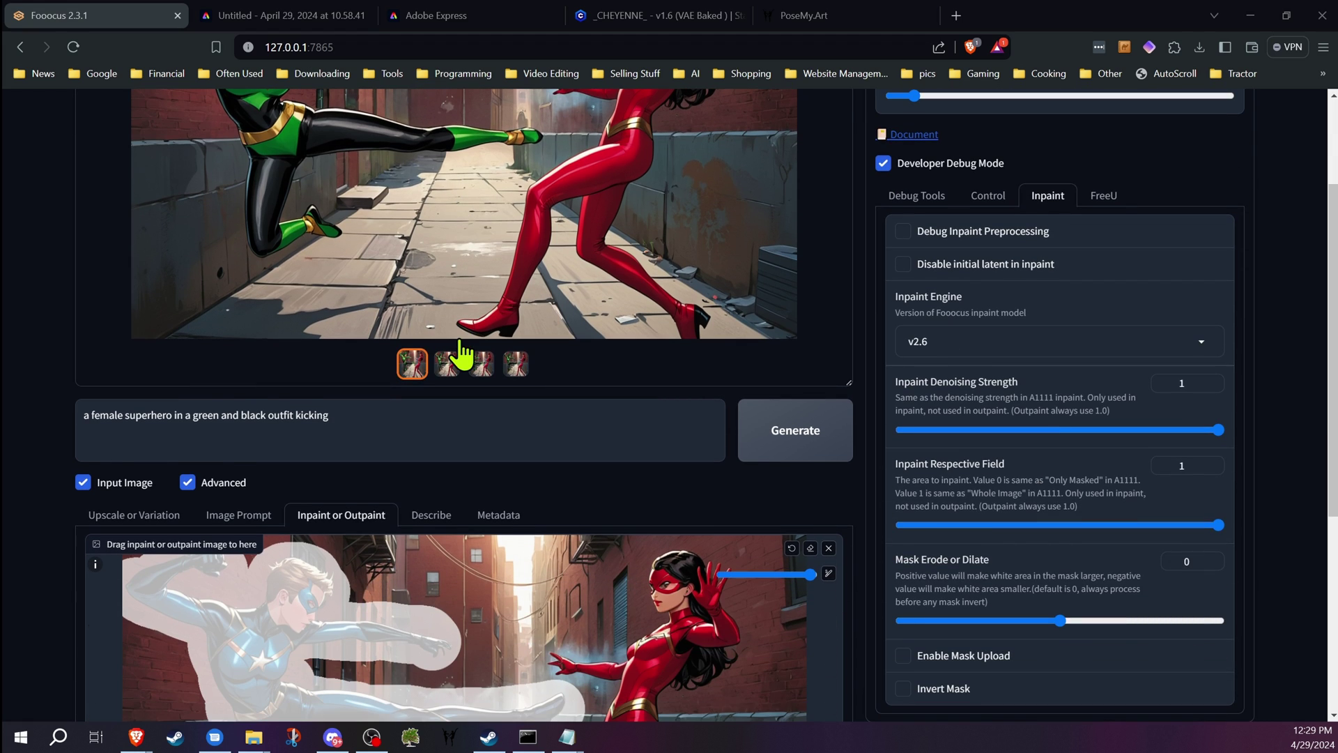
pyautogui.scroll(-1, 460, 356)
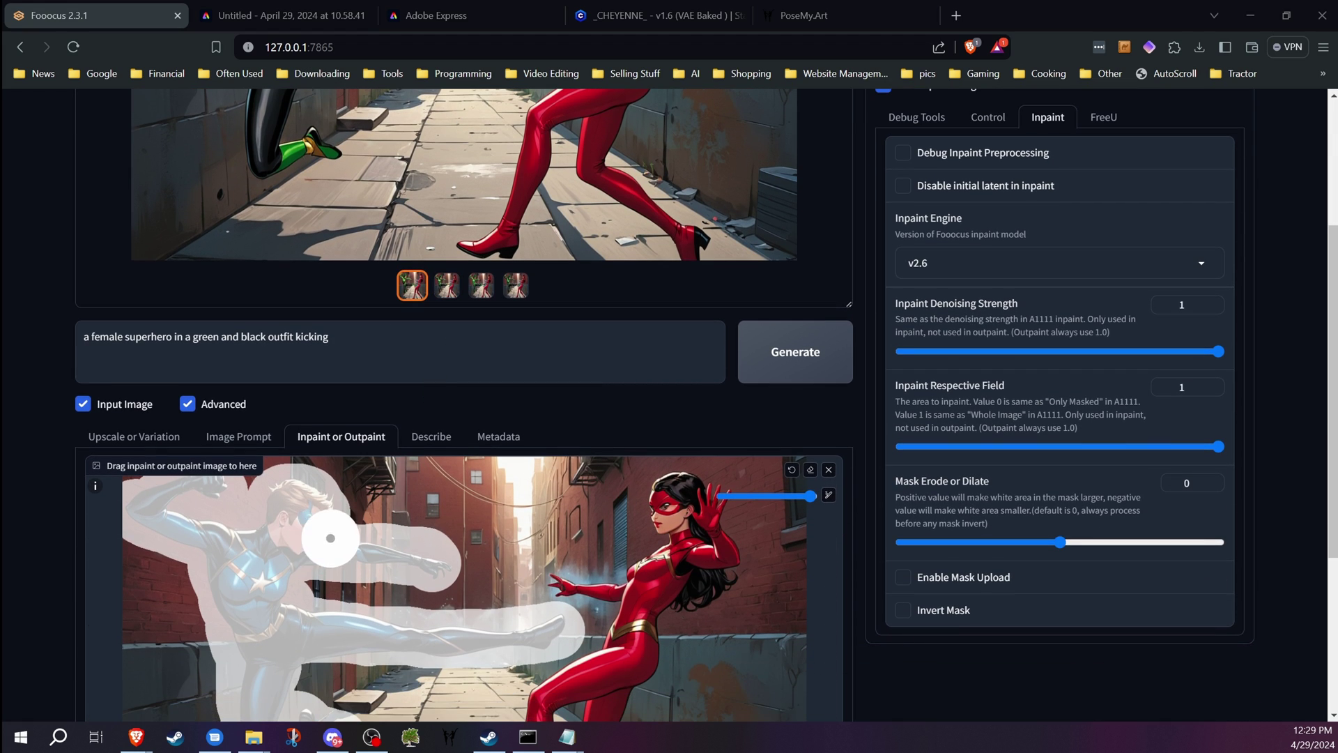
pyautogui.scroll(-1, 382, 559)
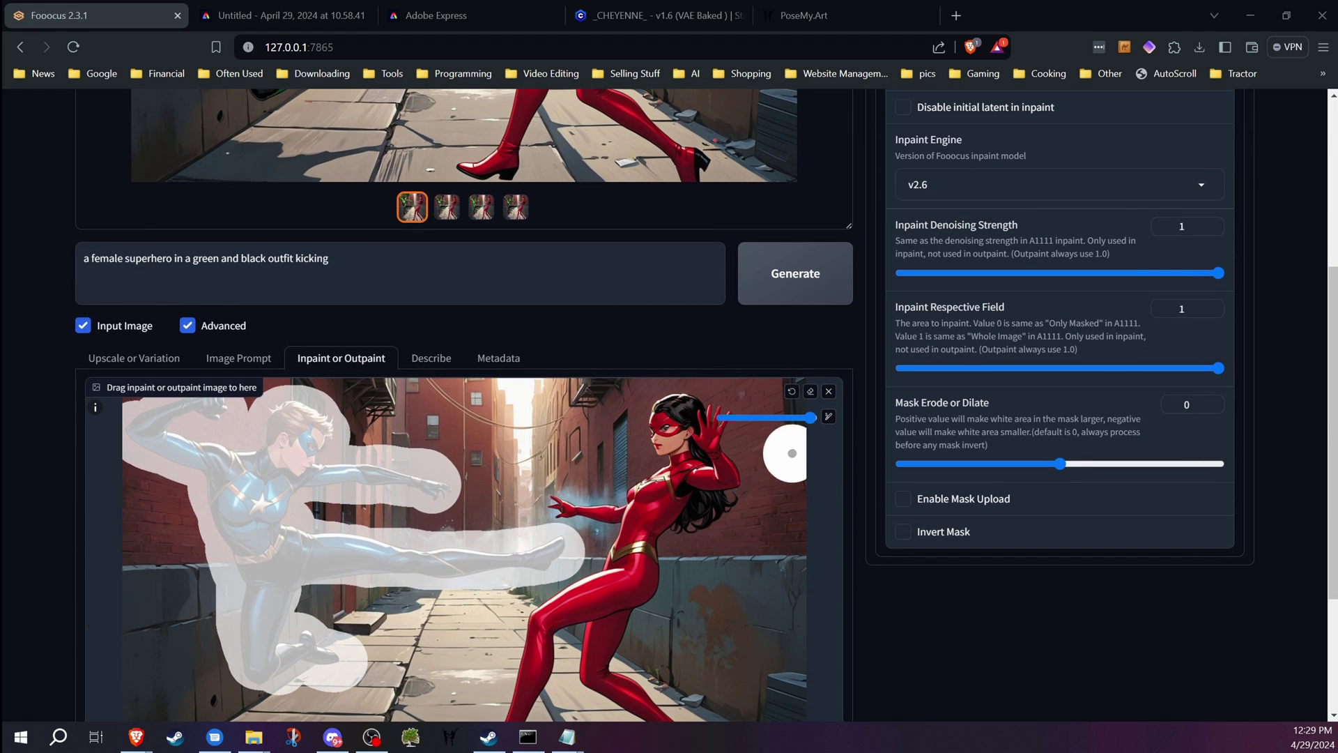
# - Clear the whole mask from the inpaint canvas
pyautogui.click(810, 391)
pyautogui.scroll(4, 478, 363)
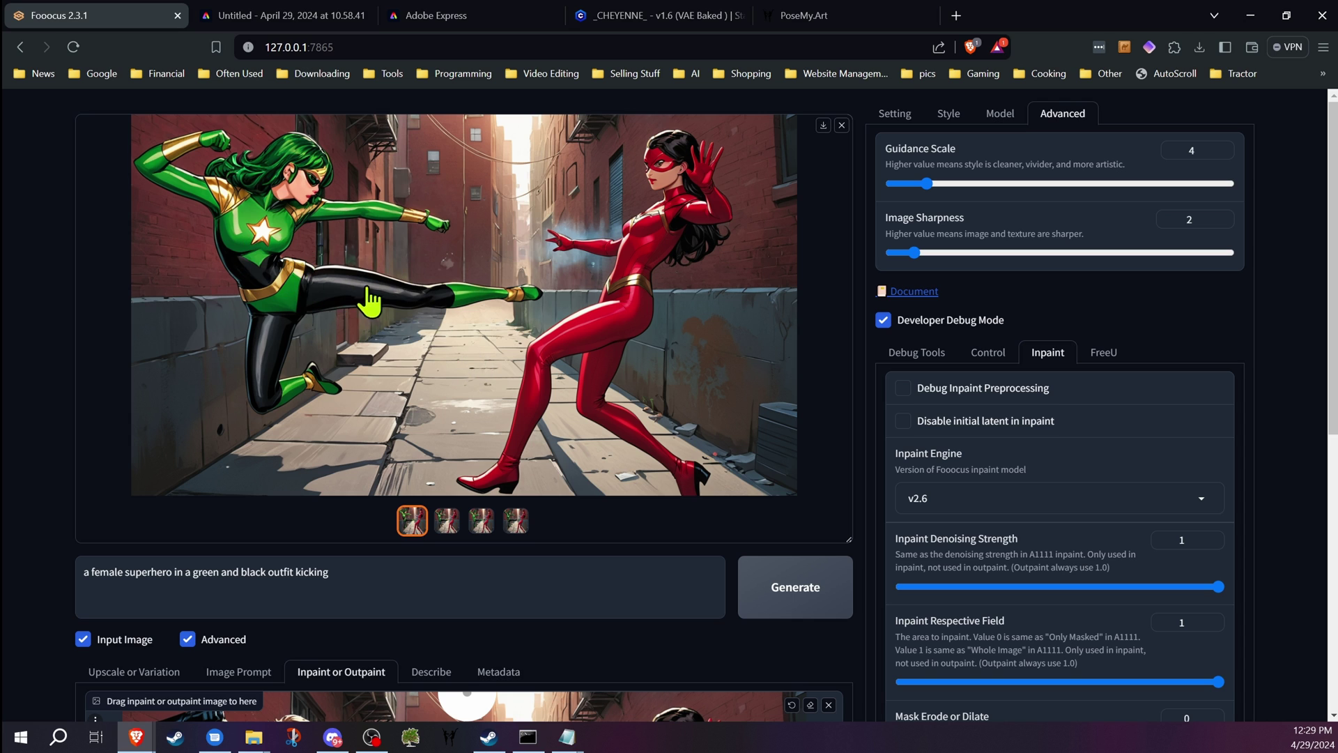
pyautogui.scroll(-5, 425, 443)
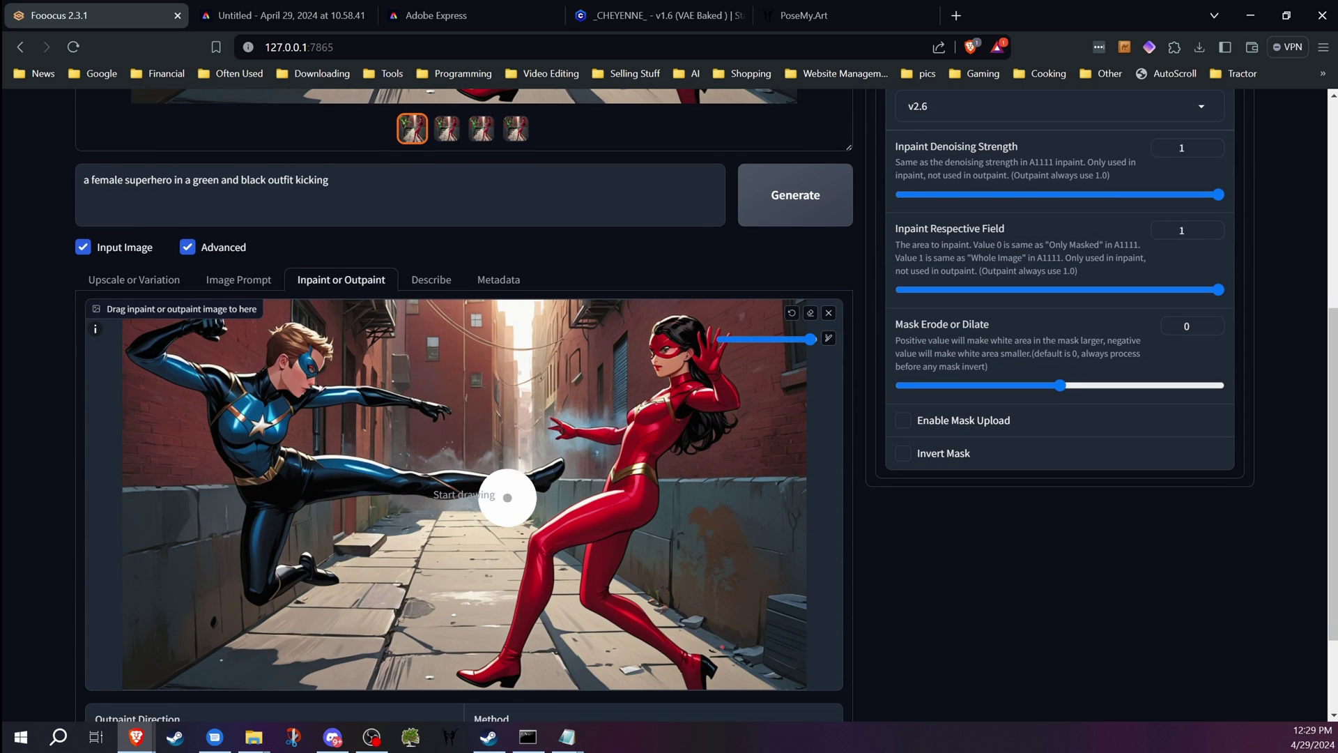
pyautogui.scroll(2, 568, 458)
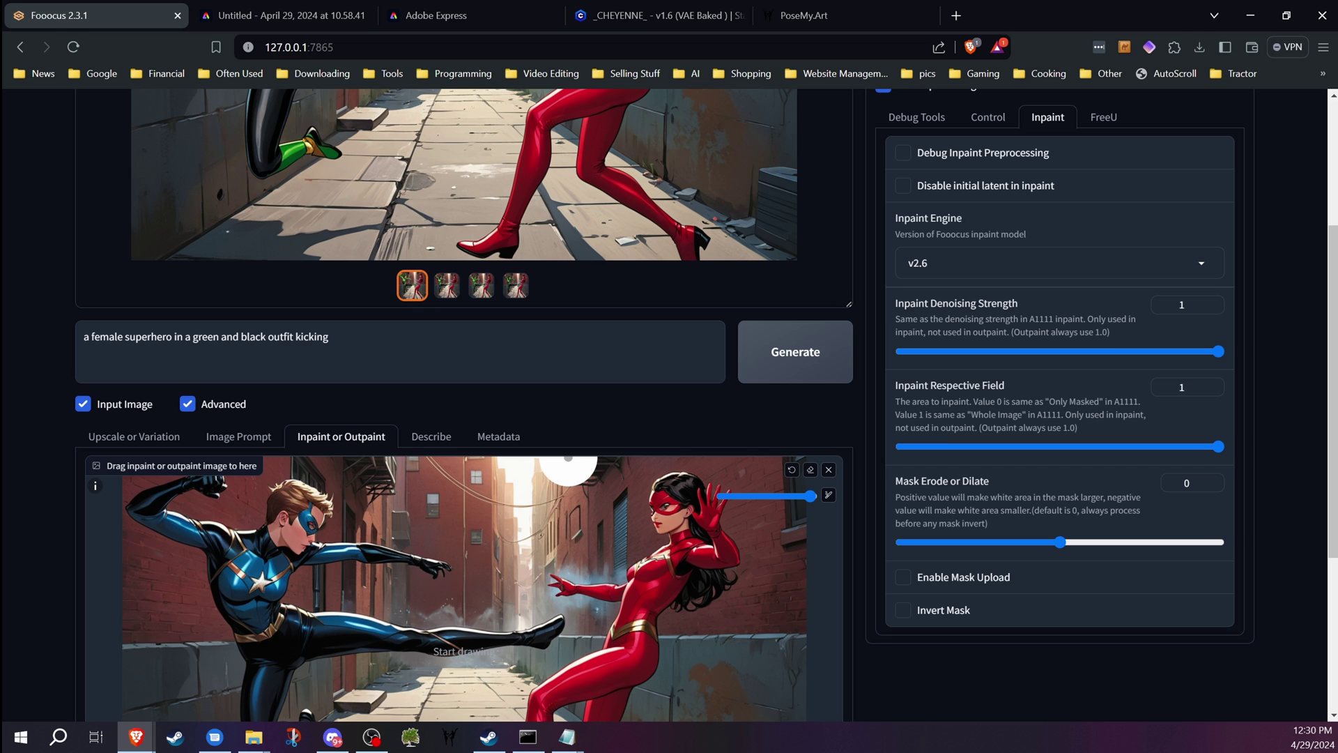
pyautogui.scroll(-3, 550, 465)
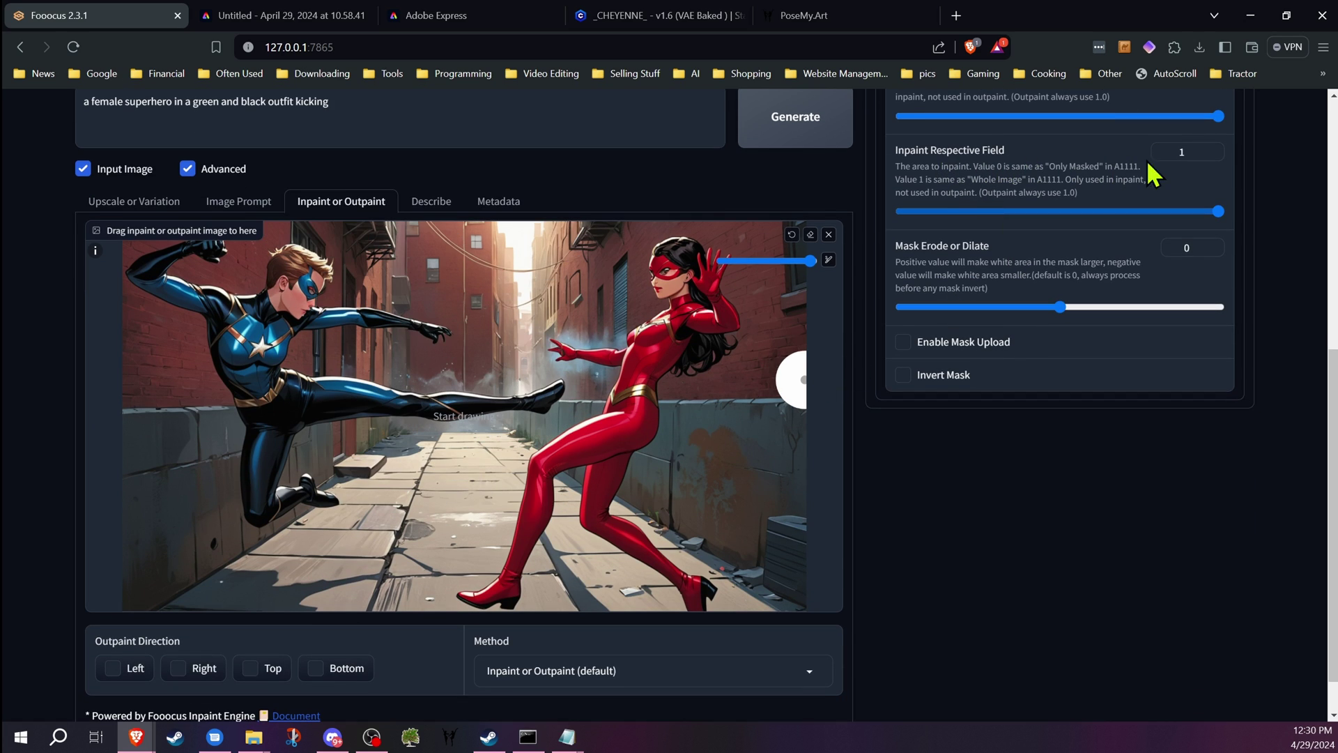
# - Remove the green superheroine reference from the second image-prompt slot
pyautogui.click(239, 204)
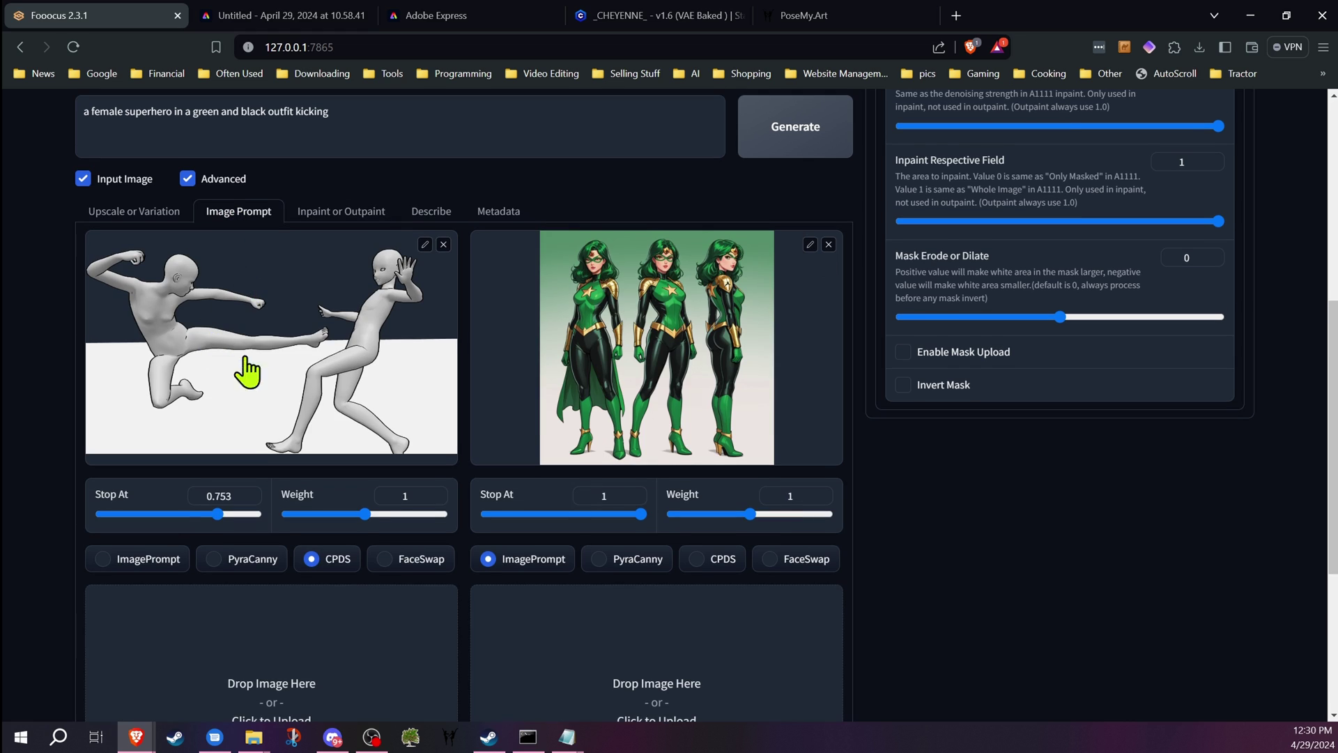
pyautogui.click(343, 212)
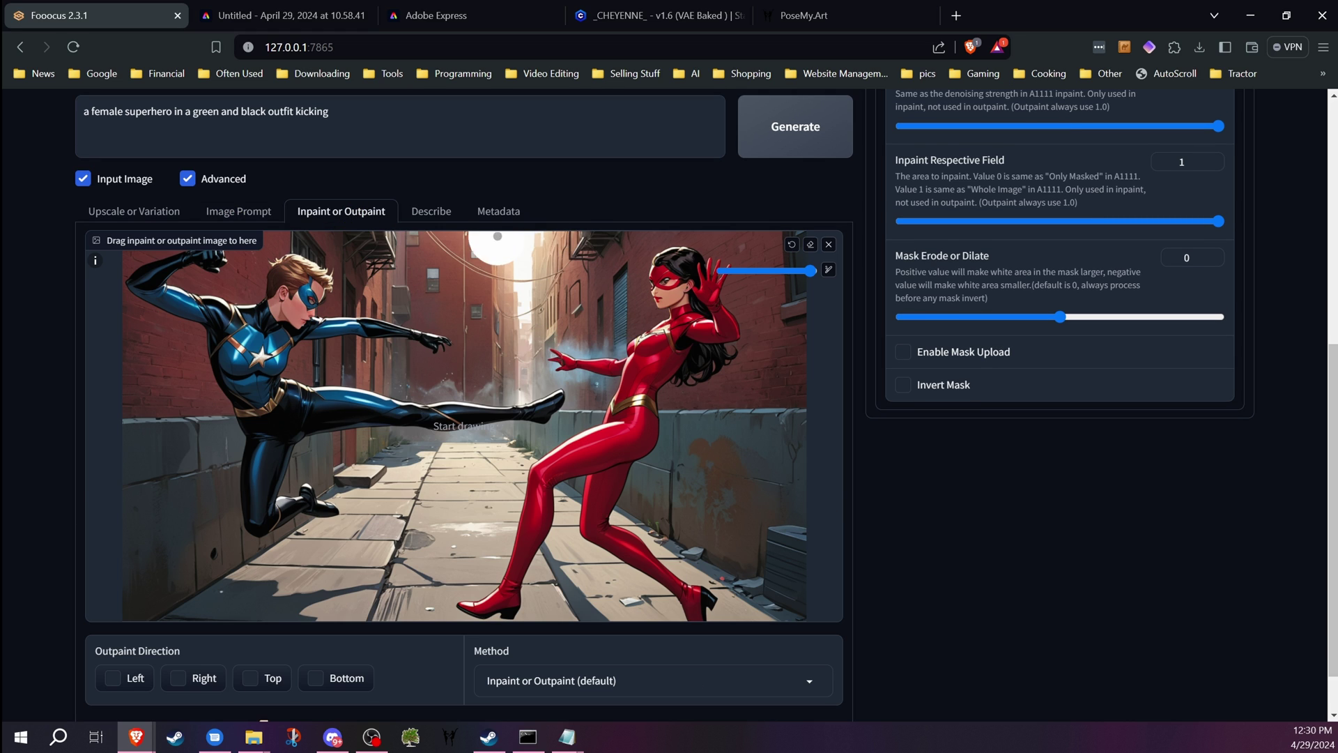
pyautogui.click(239, 211)
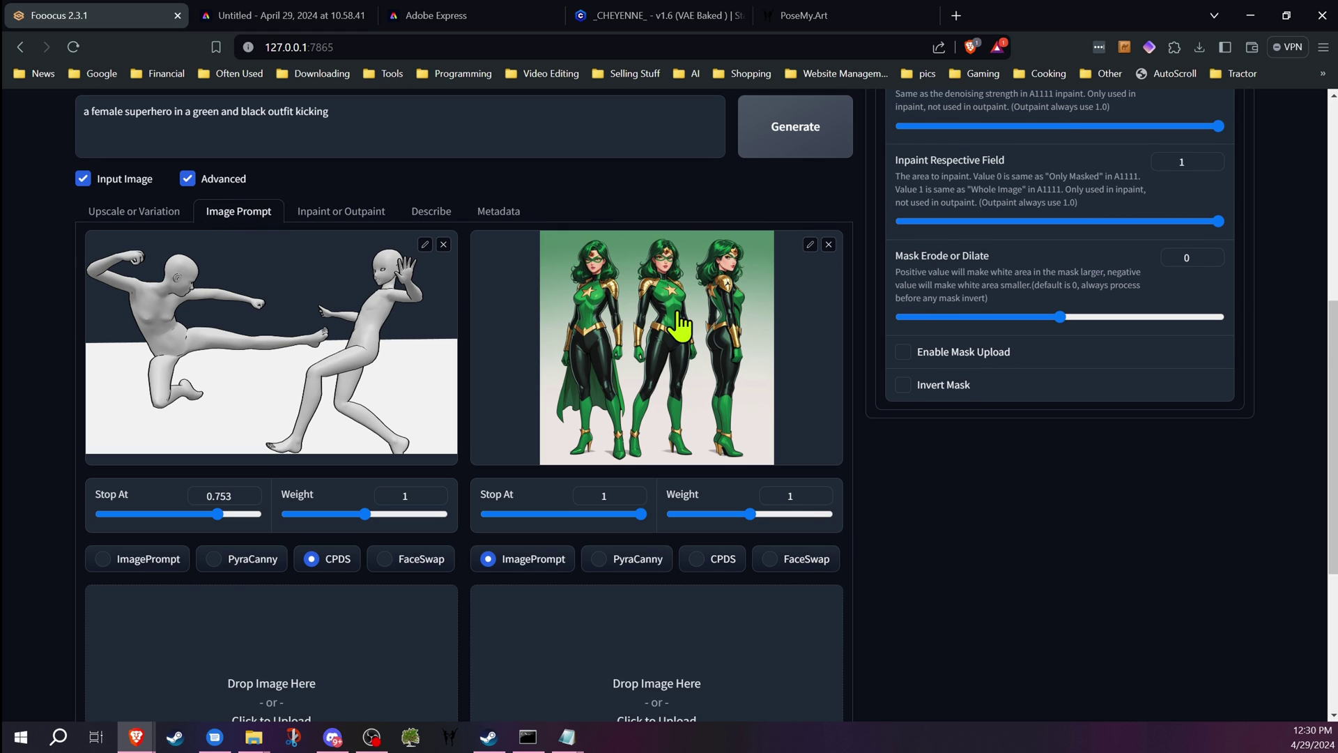
pyautogui.click(829, 245)
# - Bring up the inpainting area holding the earlier blue-hero fight image
pyautogui.scroll(5, 544, 334)
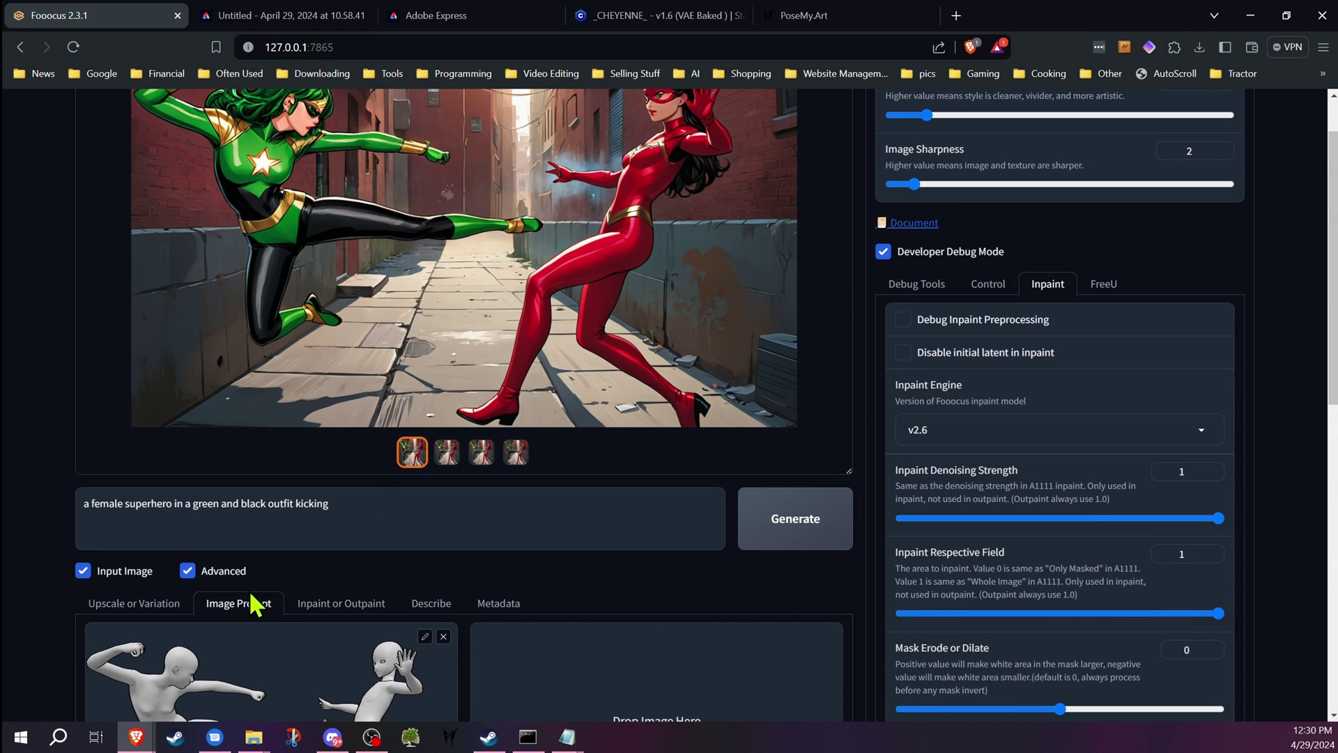
pyautogui.scroll(-2, 81, 454)
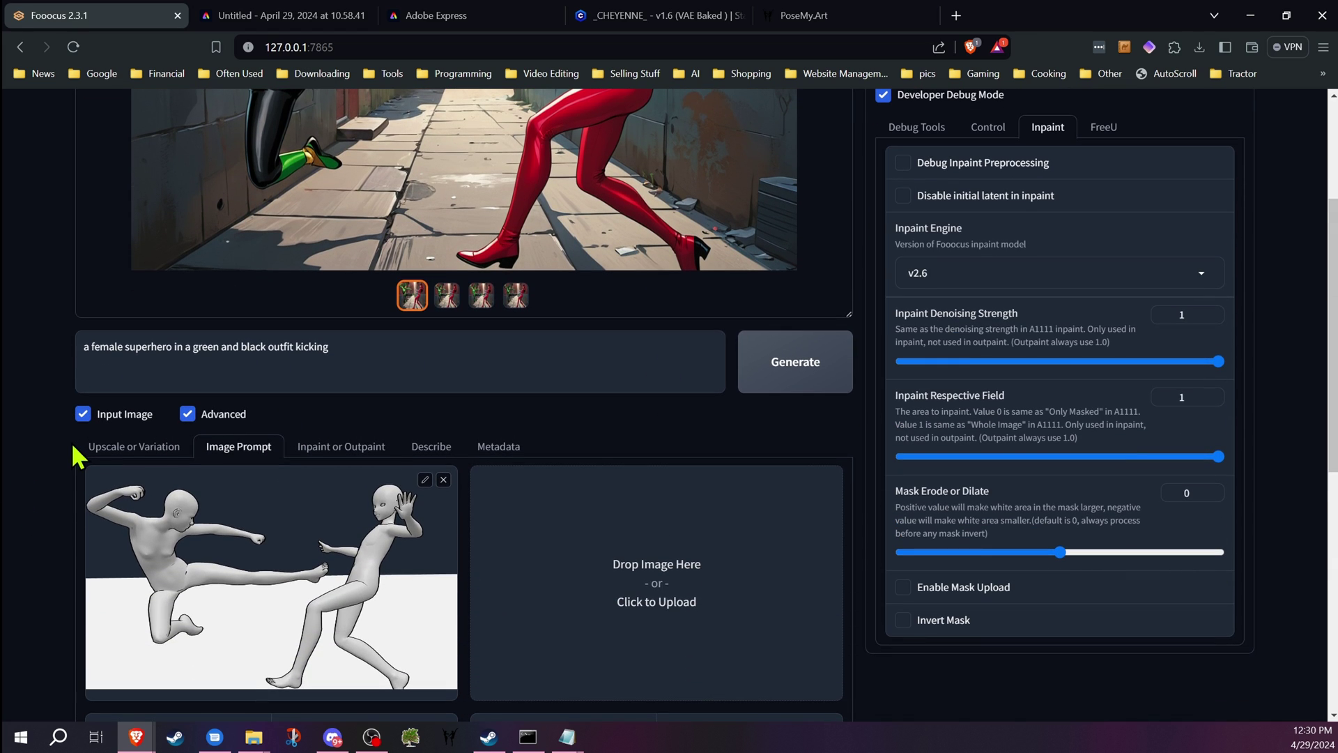
pyautogui.click(335, 447)
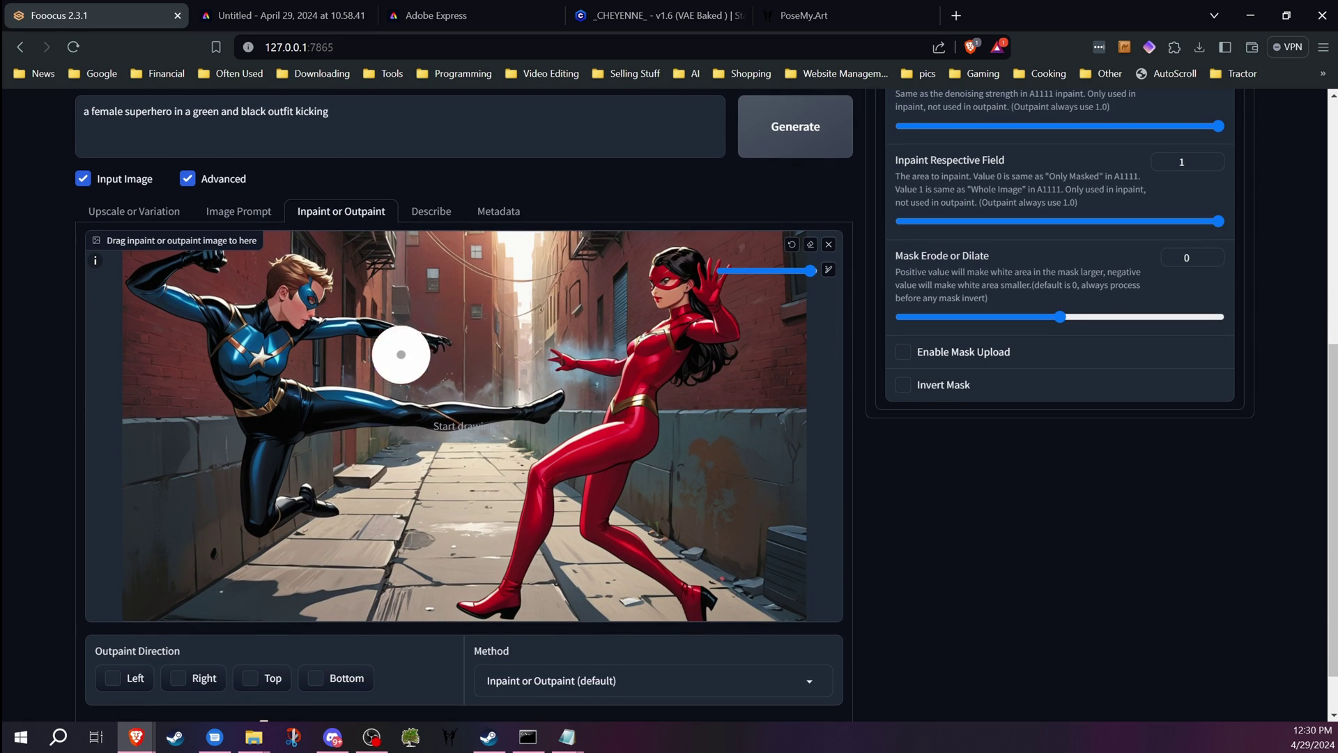
pyautogui.scroll(3, 597, 348)
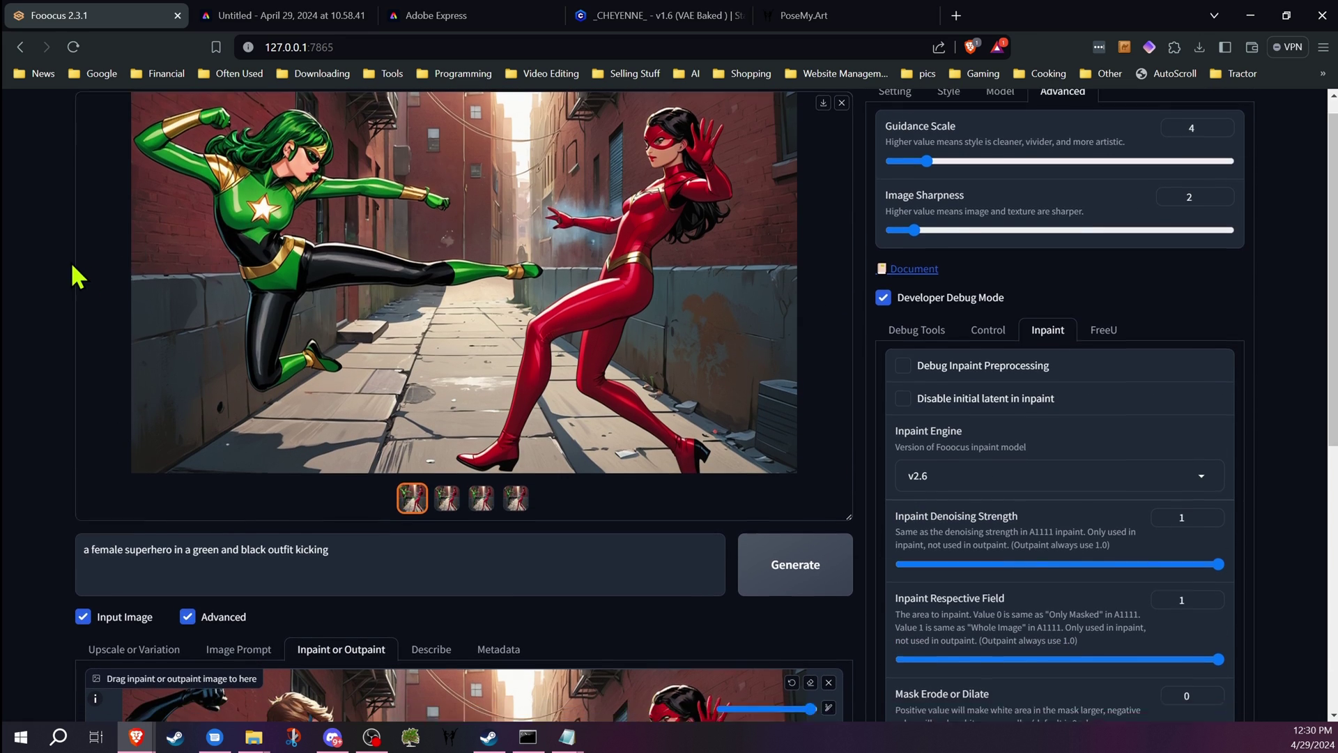
# - Load the green-hero fight image into the inpaint canvas and mask the red heroine
pyautogui.scroll(-5, 72, 274)
pyautogui.scroll(3, 483, 152)
pyautogui.moveTo(484, 152); pyautogui.dragTo(530, 614)
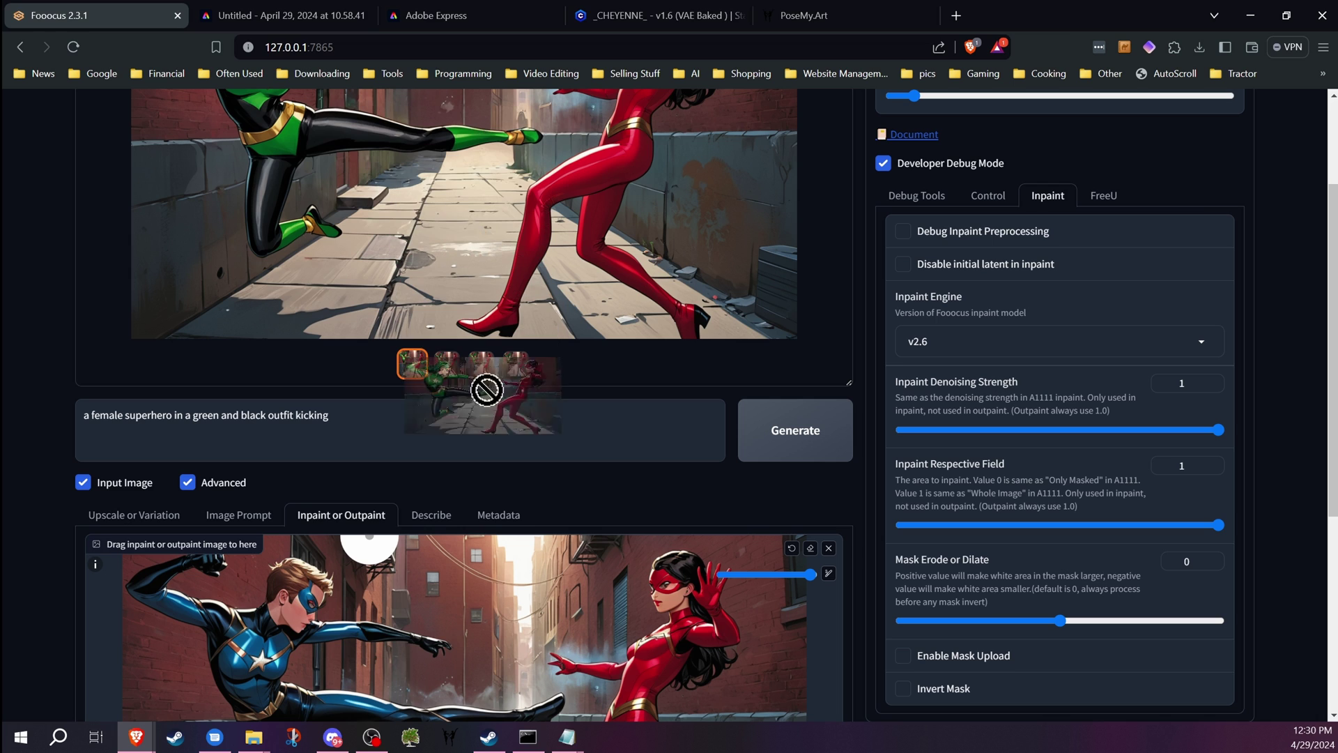
pyautogui.scroll(-3, 534, 322)
pyautogui.scroll(-1, 534, 322)
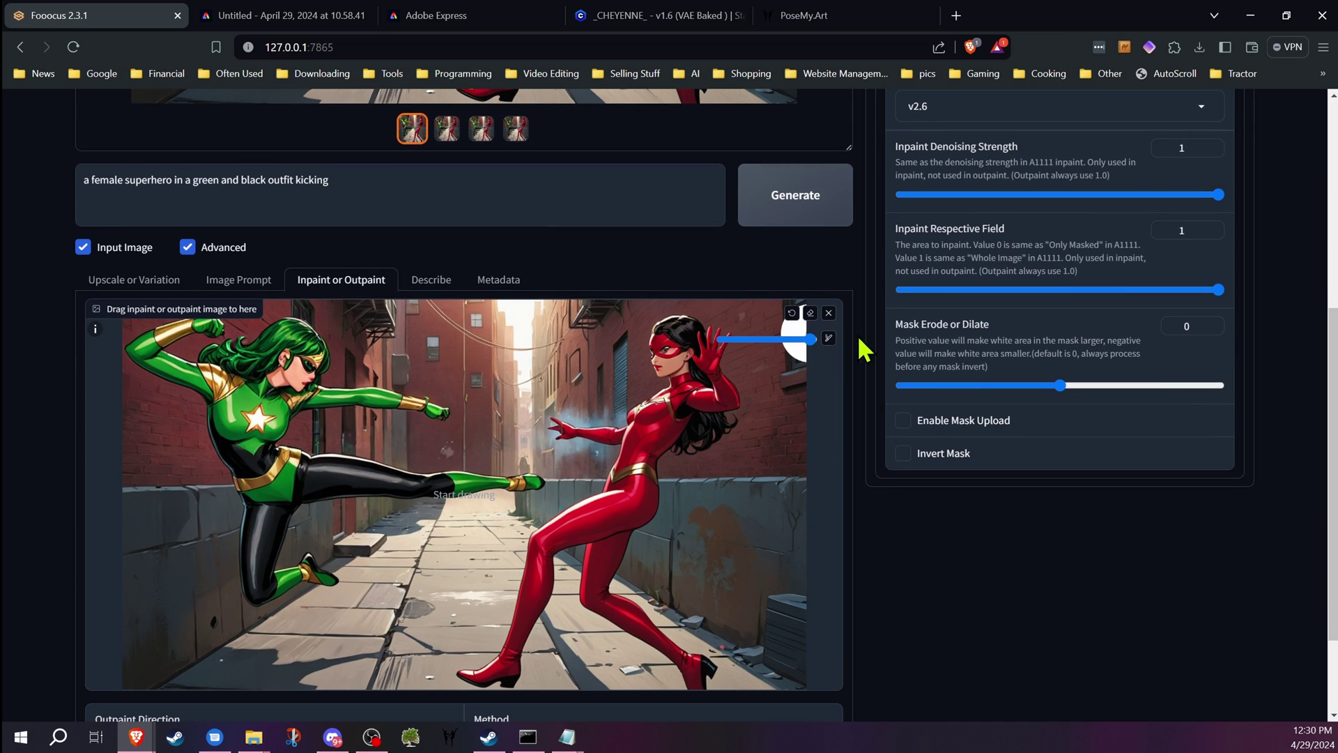
pyautogui.moveTo(673, 364)
pyautogui.mouseDown()
pyautogui.moveTo(690, 337)
pyautogui.moveTo(726, 403)
pyautogui.moveTo(656, 433)
pyautogui.moveTo(607, 427)
pyautogui.moveTo(586, 449)
pyautogui.moveTo(533, 665)
pyautogui.moveTo(620, 557)
pyautogui.mouseUp()
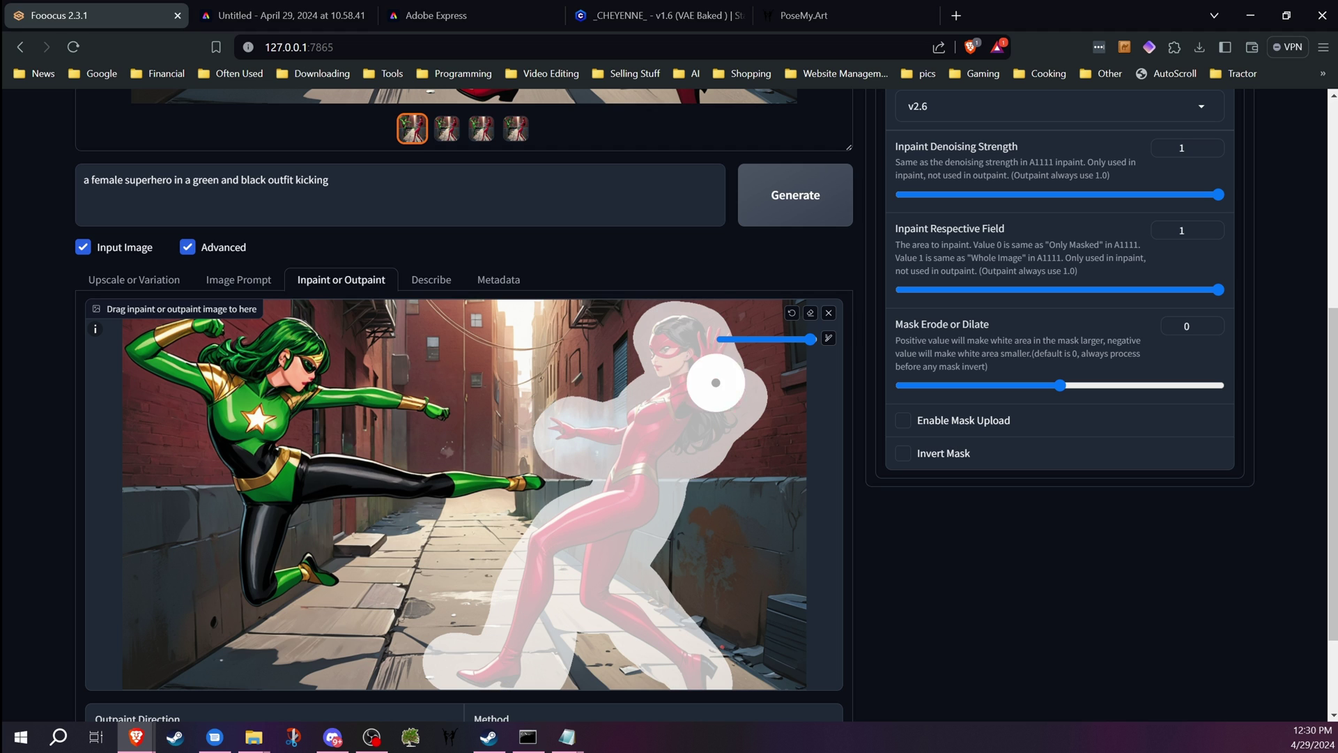
pyautogui.scroll(3, 370, 480)
# - Generate with the prompt 'a male thief getting knocked backwards, wearing dirty clothes, black hat'
pyautogui.hotkey('ctrl', 'a')
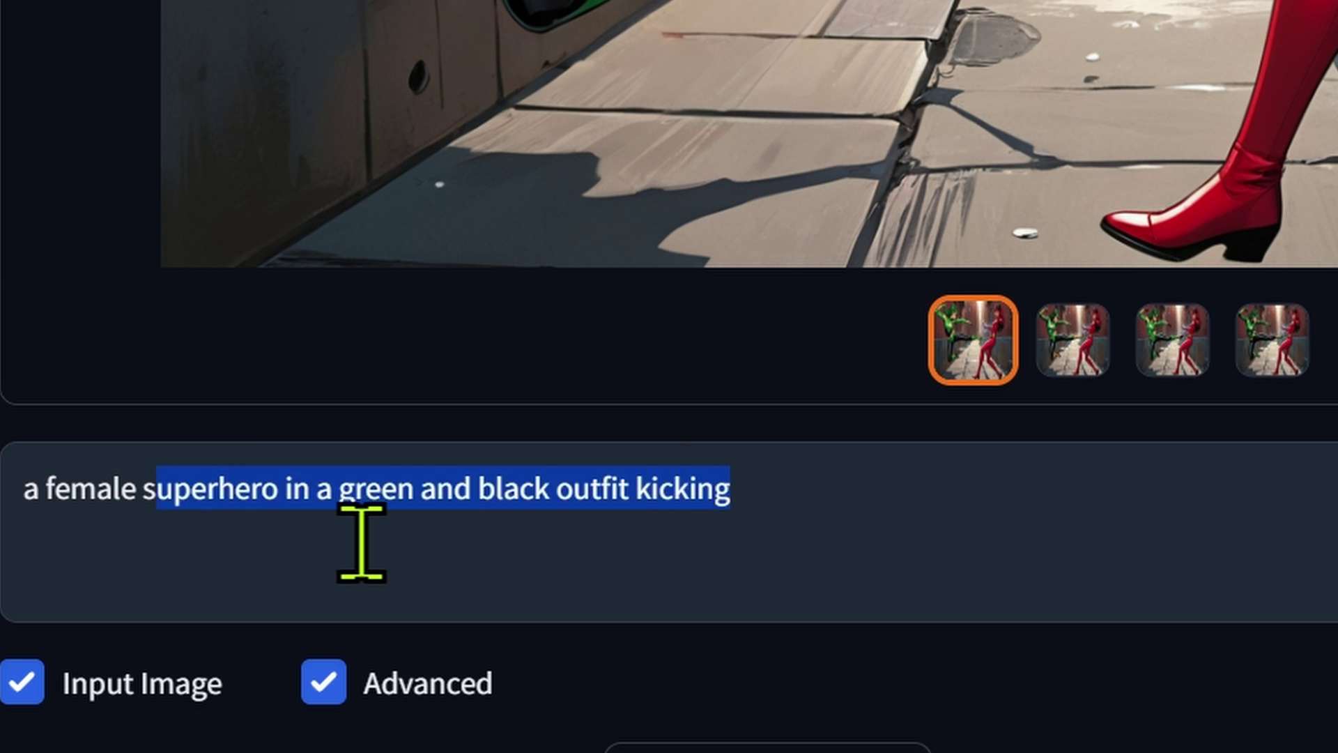
pyautogui.write('a male thief getting knocked backwards, wearing dirty clothes, black hat')
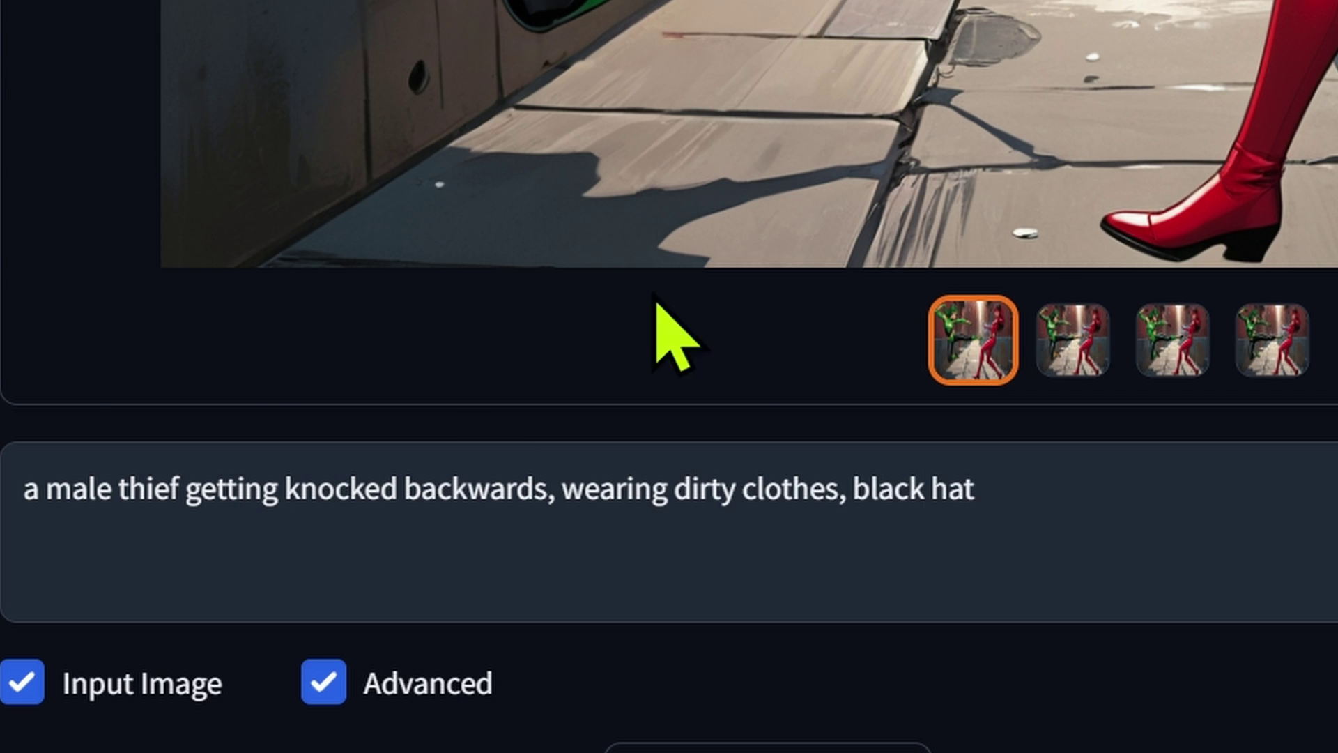
pyautogui.scroll(4, 637, 440)
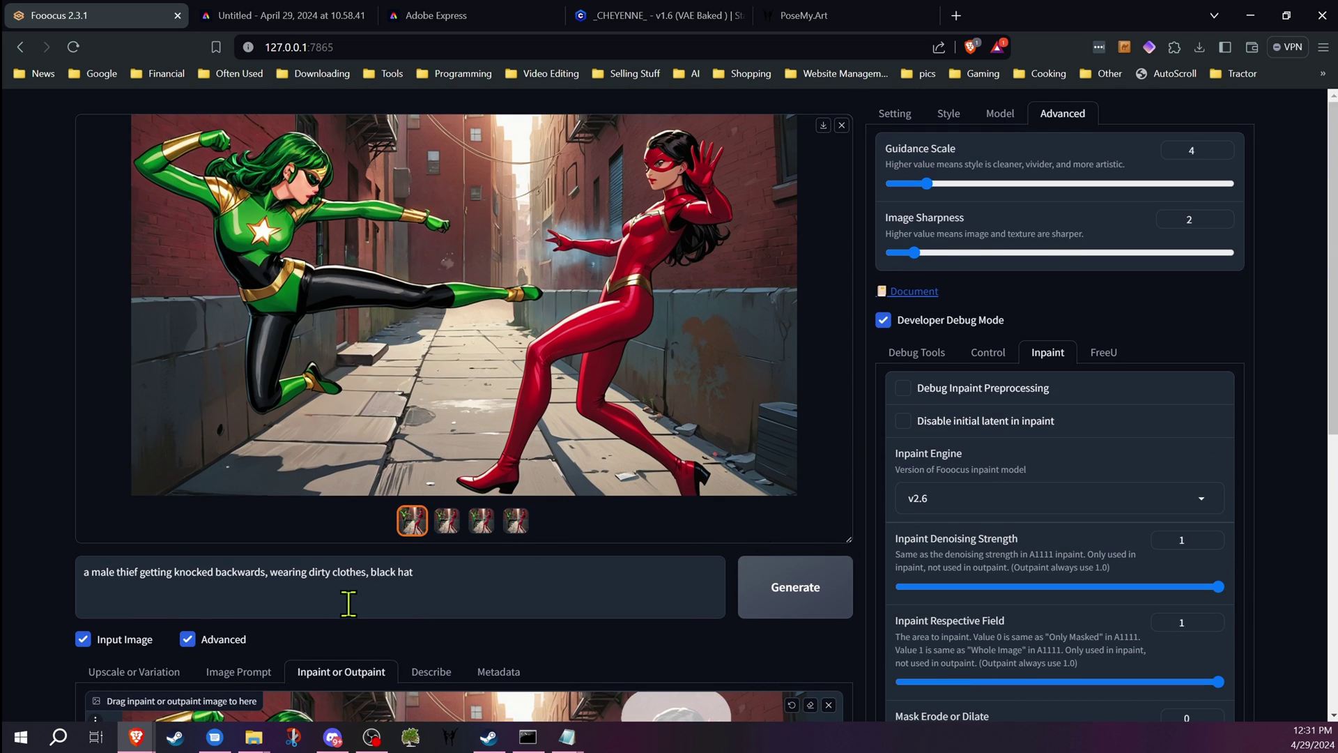
pyautogui.scroll(-2, 349, 604)
pyautogui.click(238, 511)
pyautogui.scroll(-4, 621, 331)
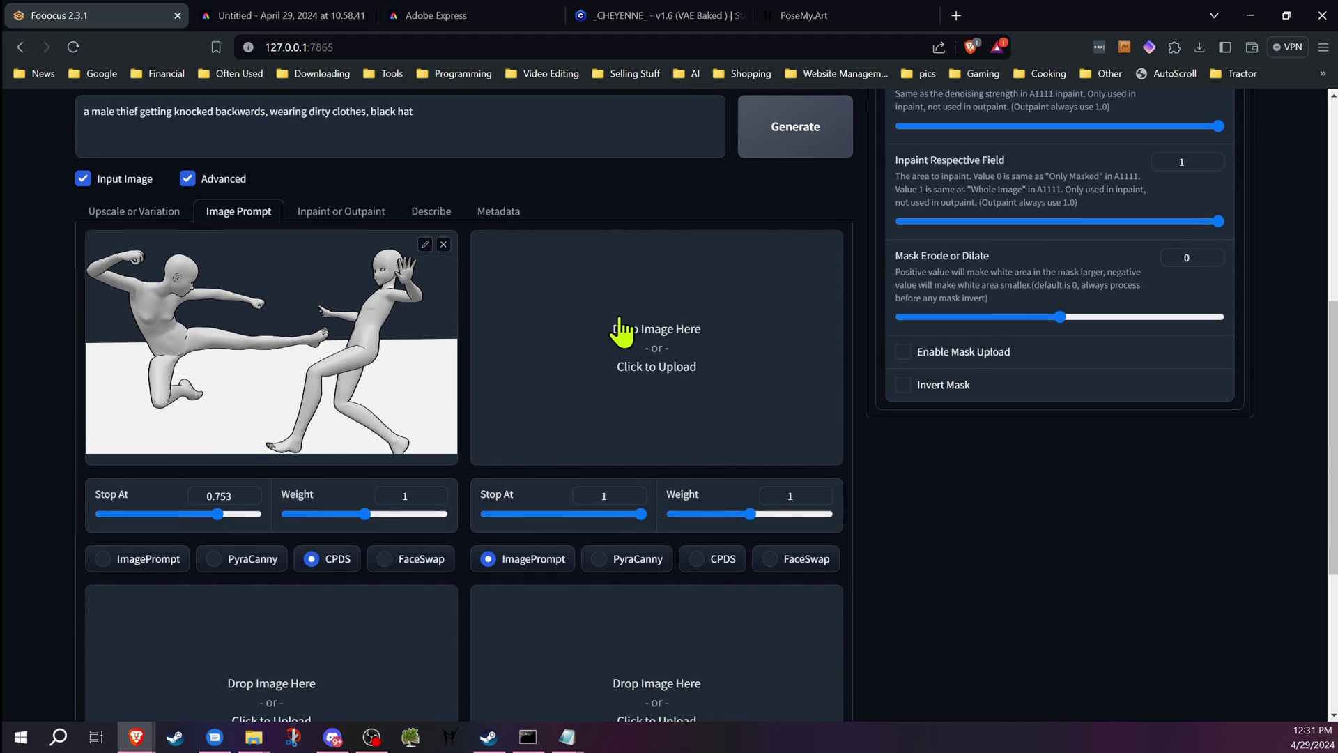
pyautogui.scroll(5, 683, 345)
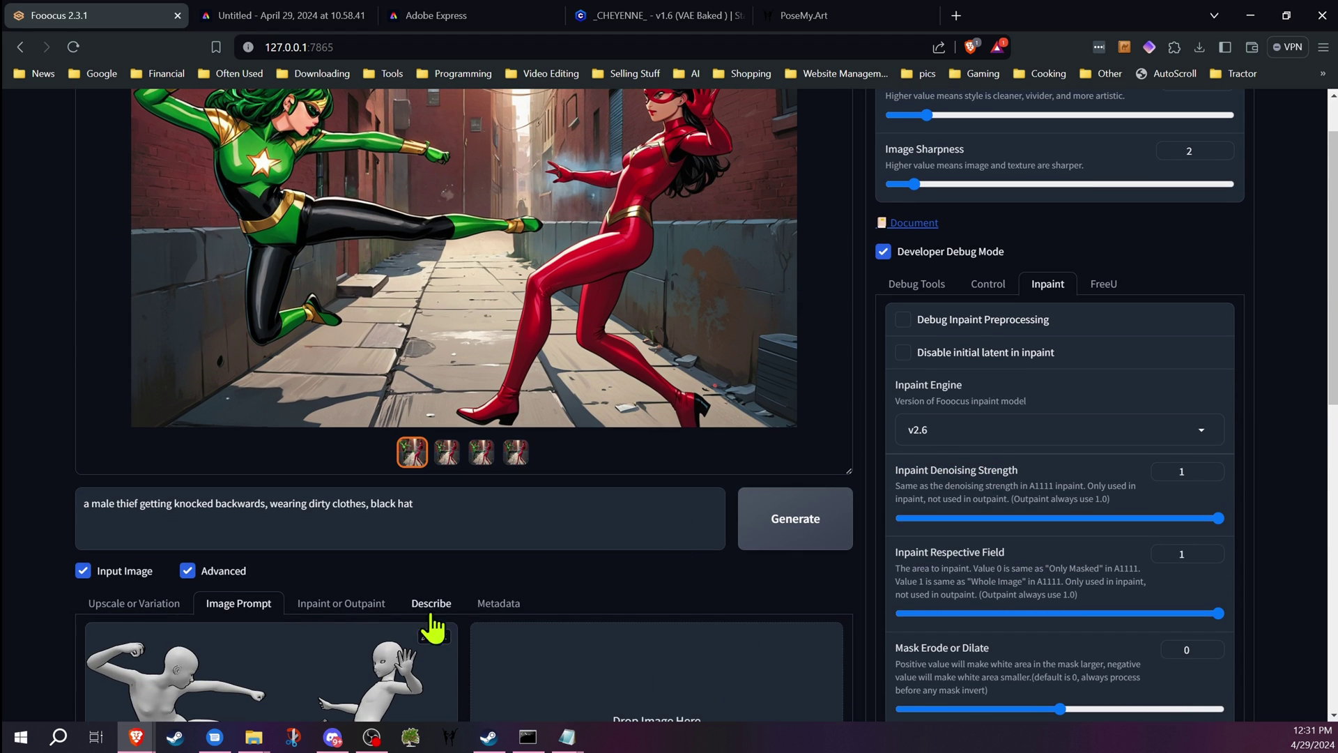
pyautogui.click(349, 603)
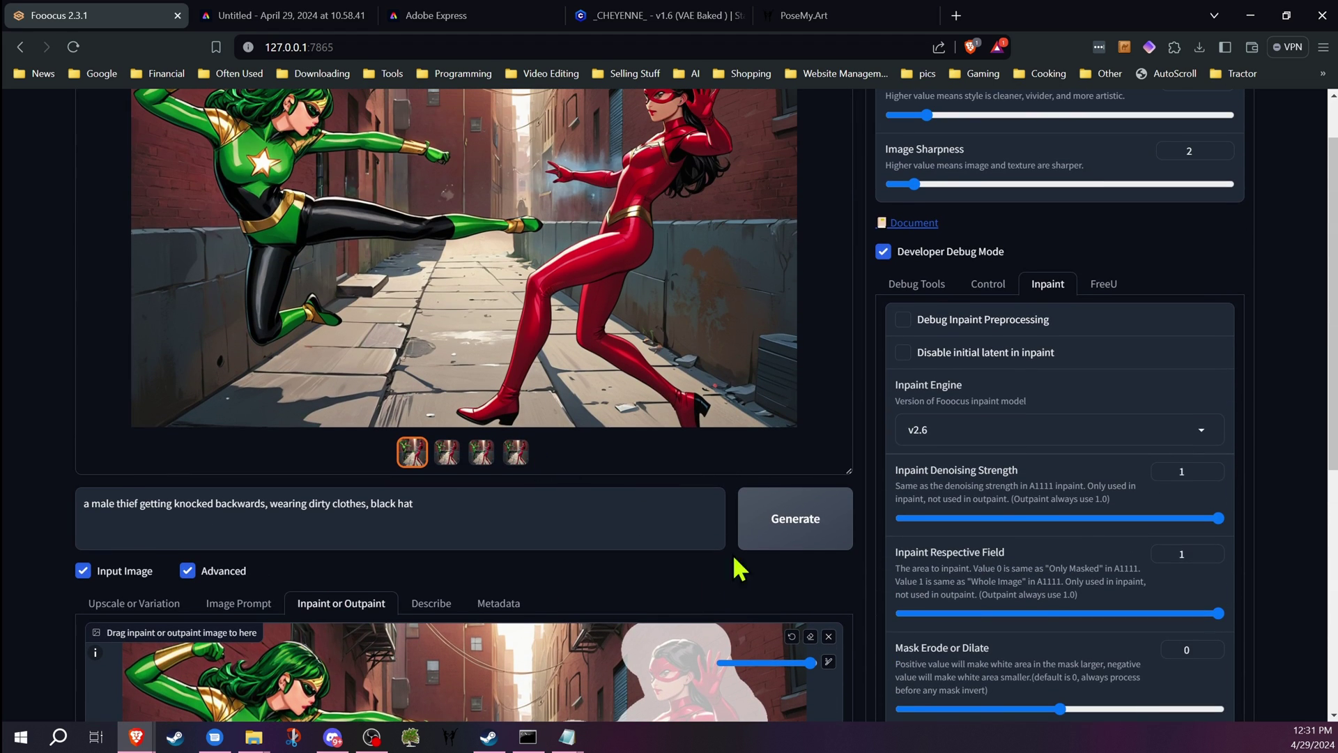
pyautogui.click(800, 529)
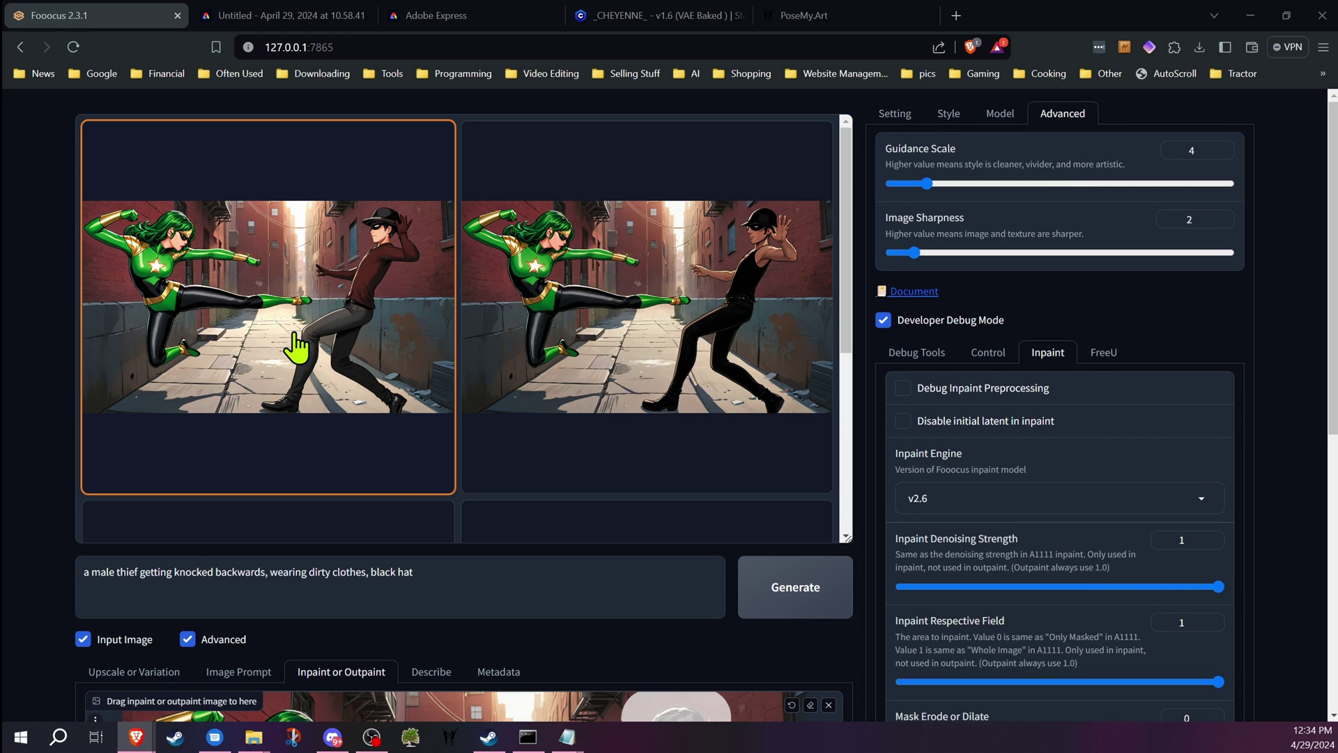
# - Compare the generated thief versions, settling on the red-shirted one
pyautogui.click(294, 334)
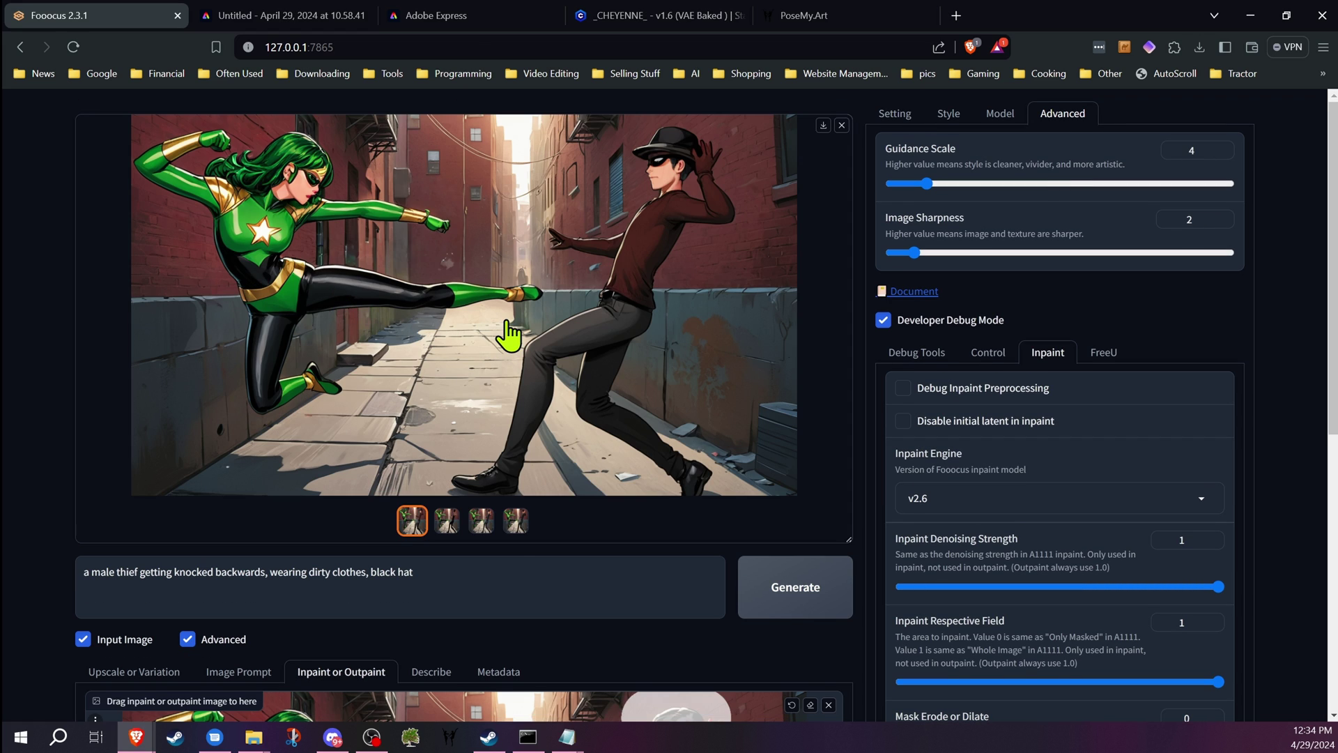
pyautogui.click(516, 521)
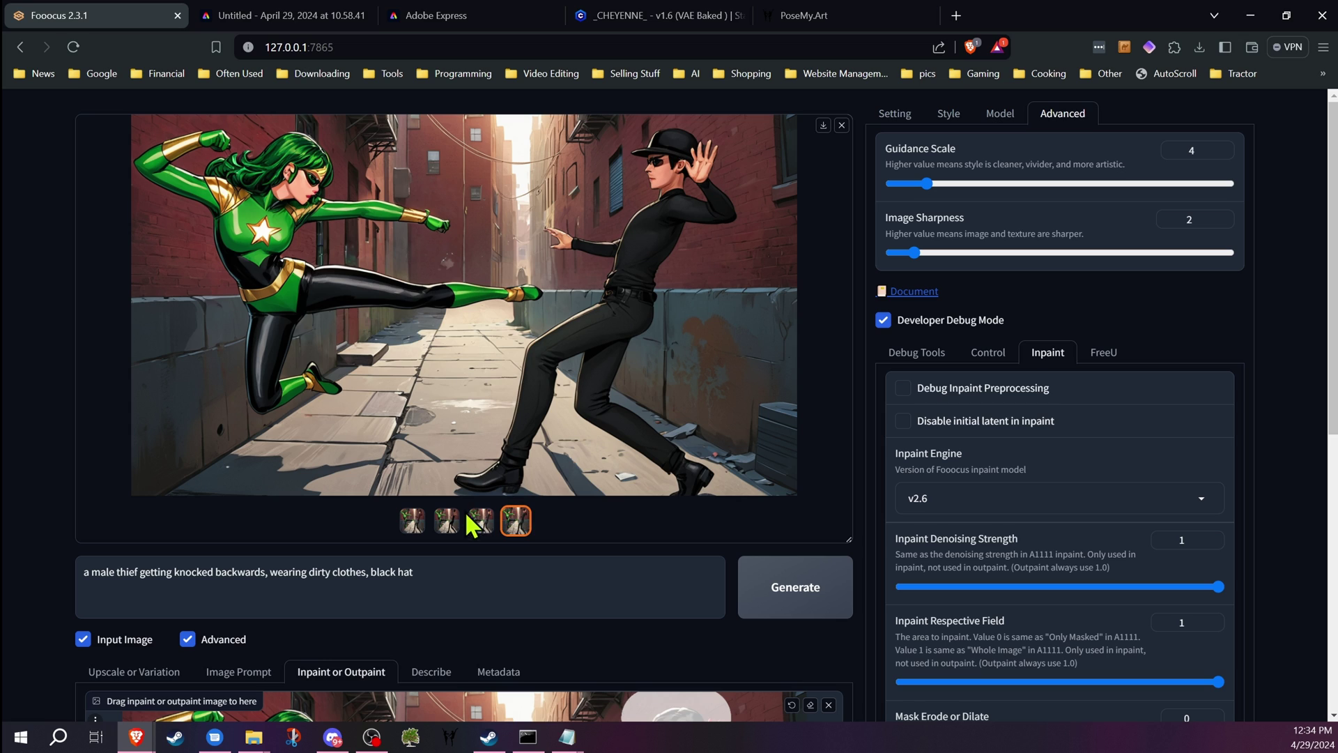
pyautogui.click(444, 523)
pyautogui.click(412, 522)
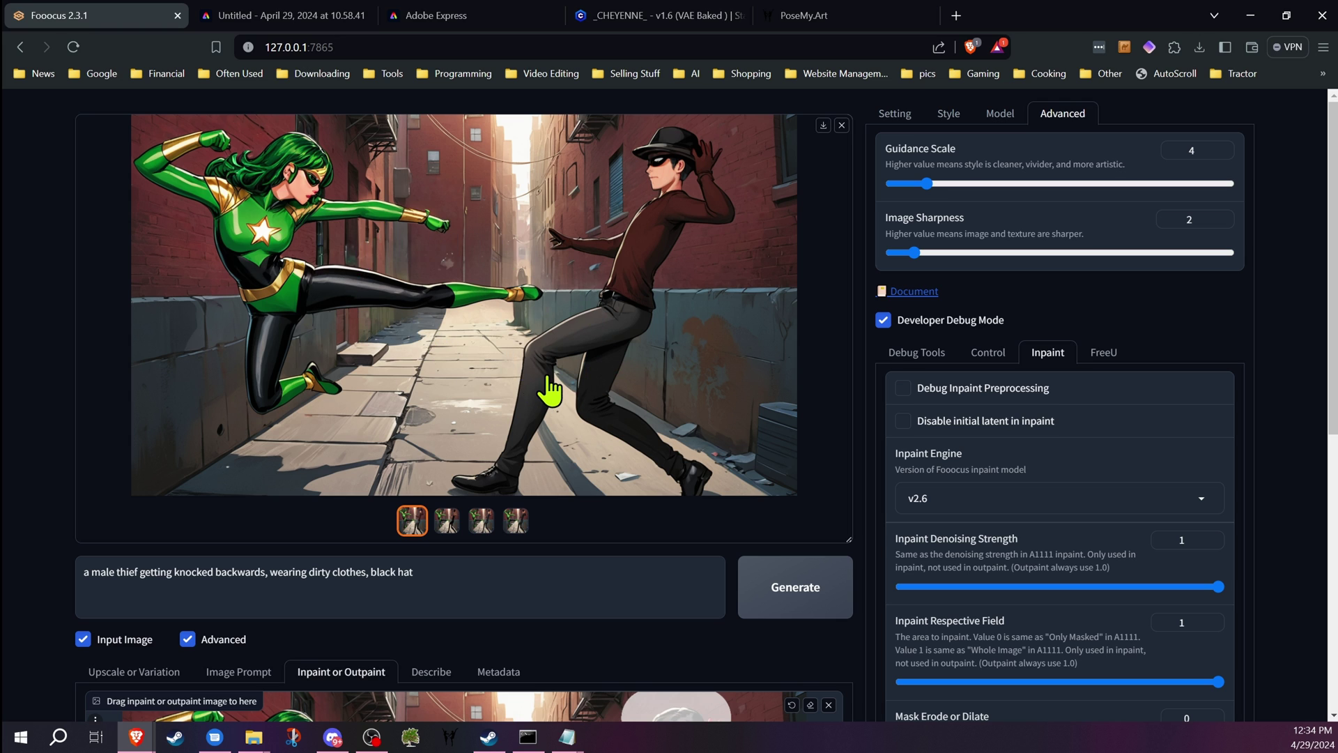
# - Load the red-shirted thief image into the inpaint canvas and clear its mask
pyautogui.scroll(-3, 69, 345)
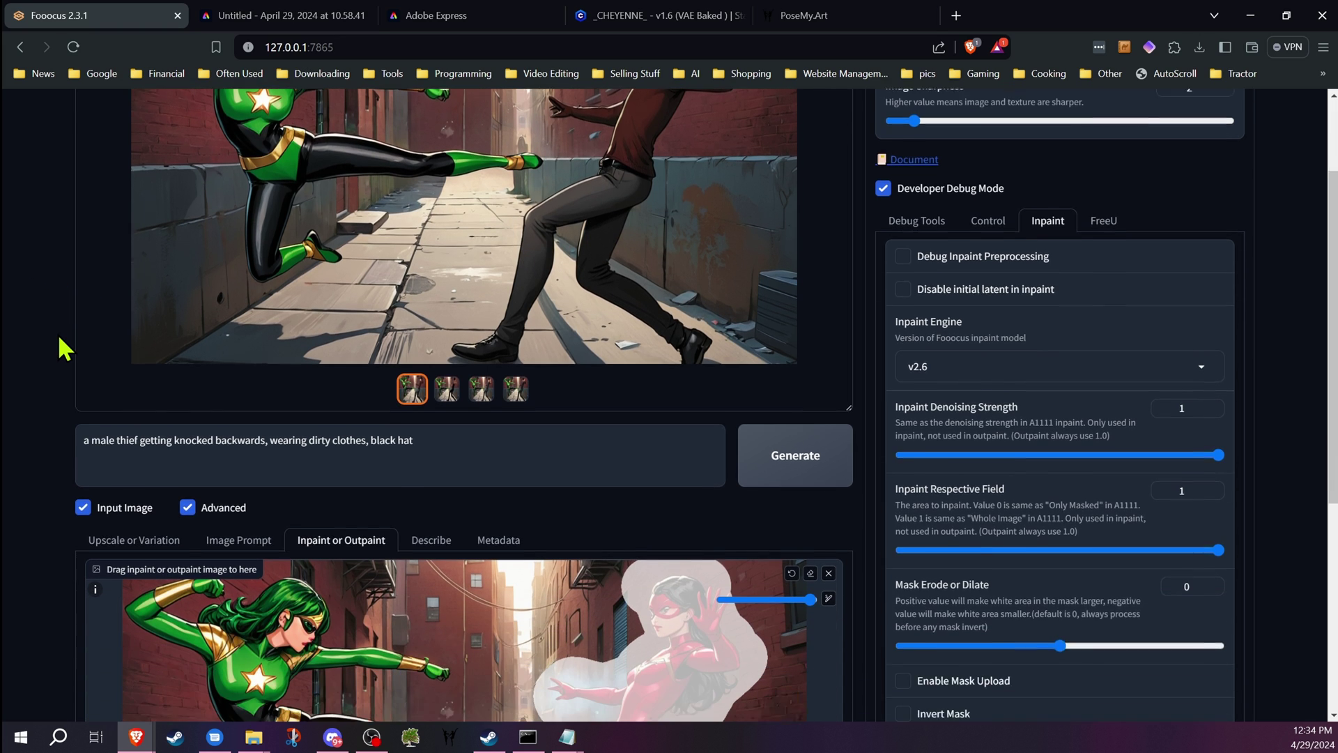
pyautogui.moveTo(418, 174); pyautogui.dragTo(526, 603)
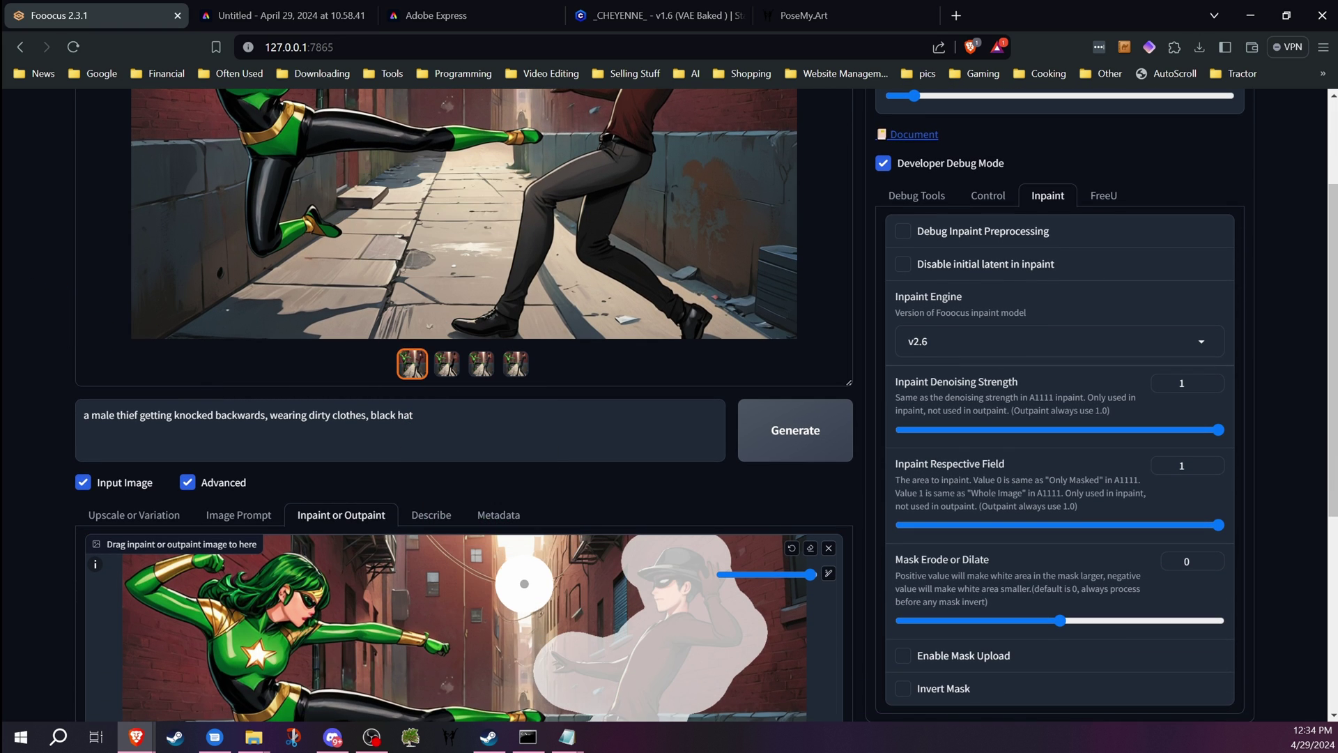
pyautogui.scroll(-2, 508, 508)
pyautogui.scroll(-1, 508, 508)
pyautogui.click(810, 313)
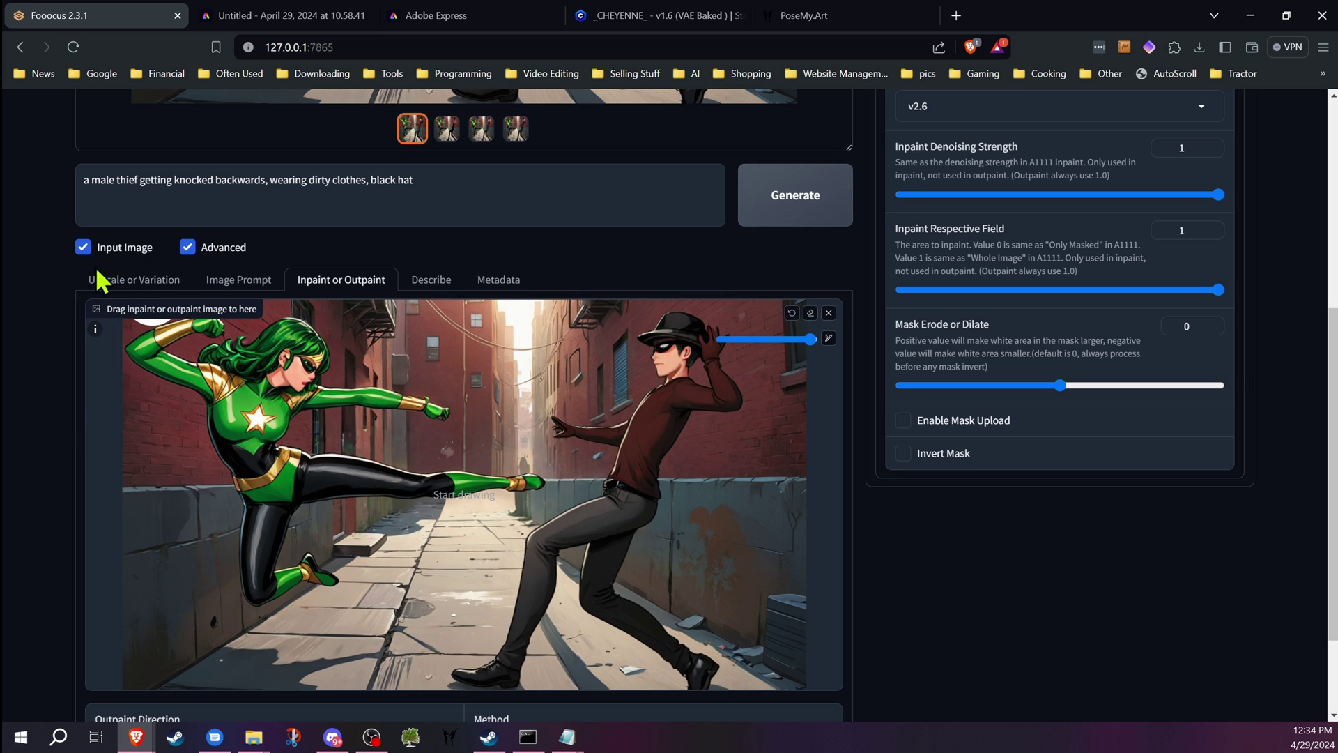
# - Scroll to the unmasked red-shirted thief image in the inpaint area
pyautogui.scroll(-1, 62, 327)
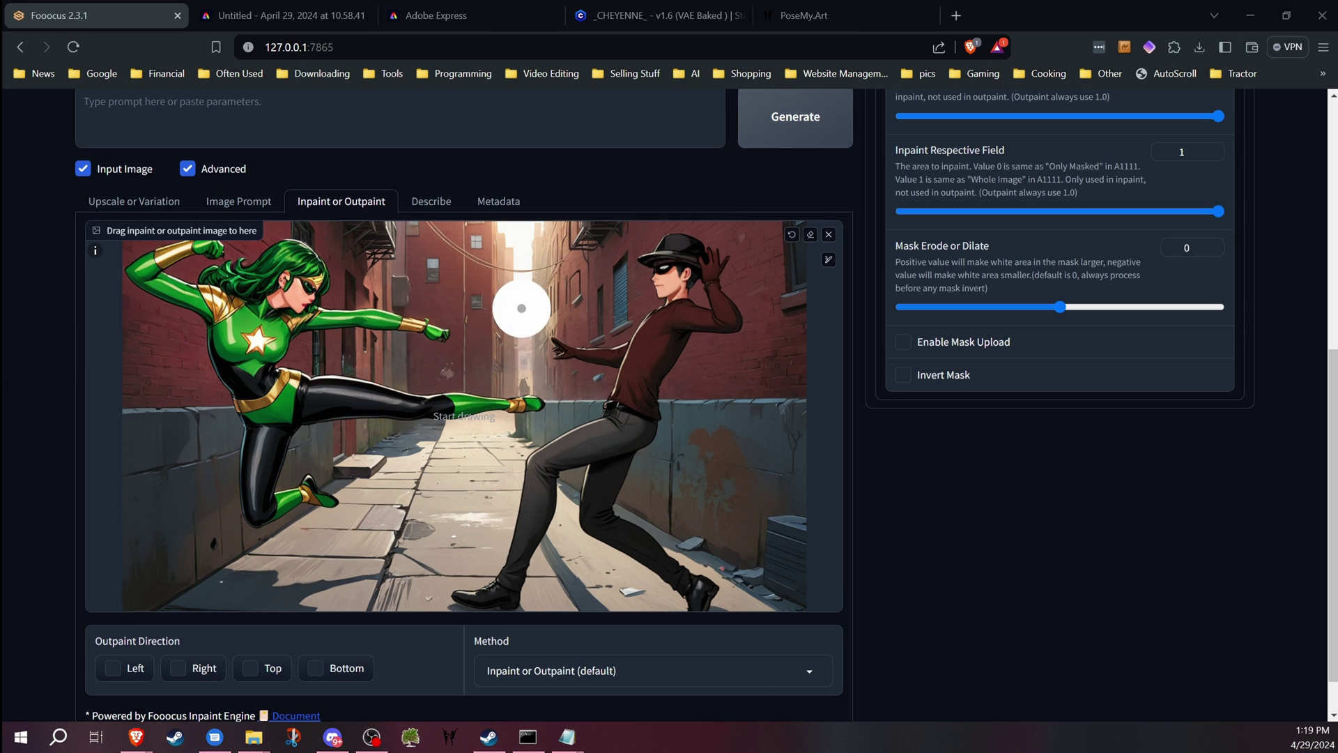
# - Brush a mask over the upper alley gap between the heroine and the thief
pyautogui.moveTo(472, 286)
pyautogui.mouseDown()
pyautogui.moveTo(593, 241)
pyautogui.moveTo(609, 253)
pyautogui.moveTo(606, 292)
pyautogui.moveTo(532, 284)
pyautogui.moveTo(502, 320)
pyautogui.moveTo(502, 299)
pyautogui.moveTo(419, 262)
pyautogui.moveTo(481, 268)
pyautogui.moveTo(493, 314)
pyautogui.moveTo(428, 285)
pyautogui.moveTo(478, 307)
pyautogui.moveTo(484, 334)
pyautogui.moveTo(612, 276)
pyautogui.mouseUp()
pyautogui.scroll(2, 493, 488)
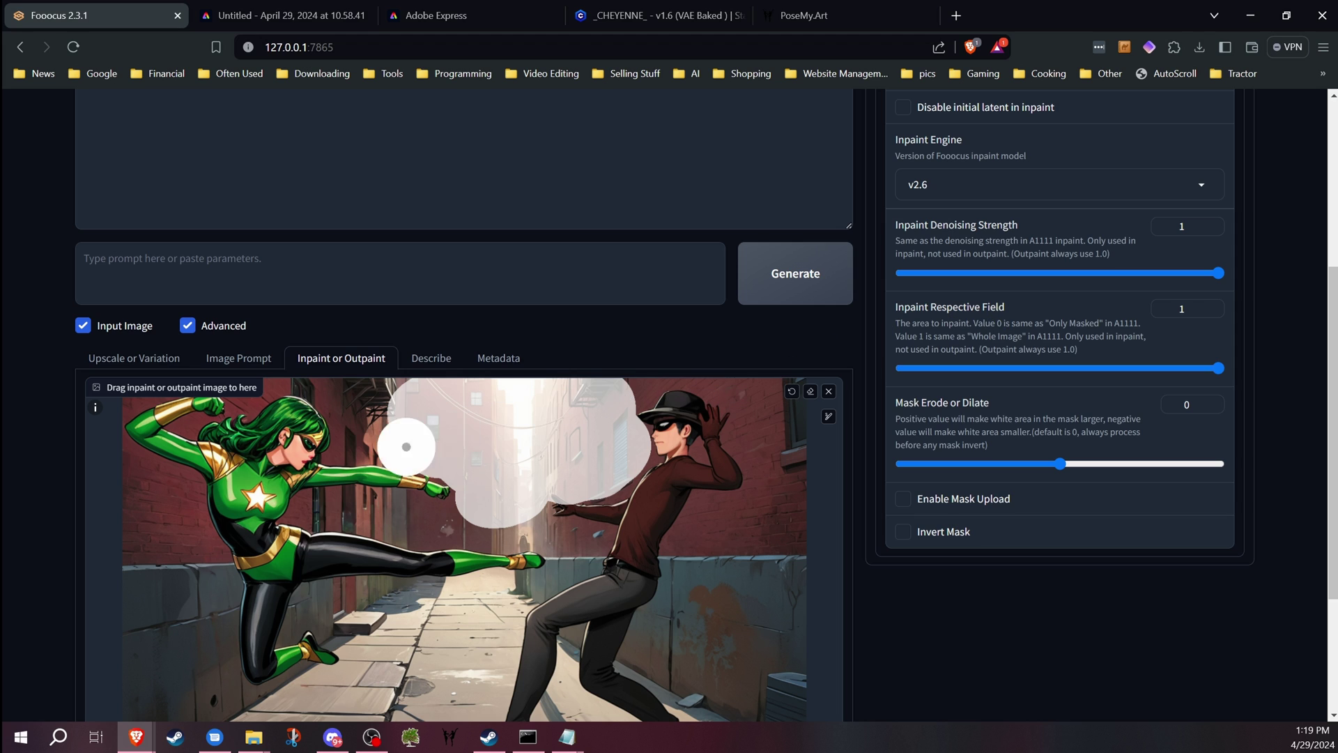
# - Upload the heroine-and-thief fight image to Adobe Express's Remove background tool
pyautogui.click(472, 16)
pyautogui.scroll(-8, 224, 345)
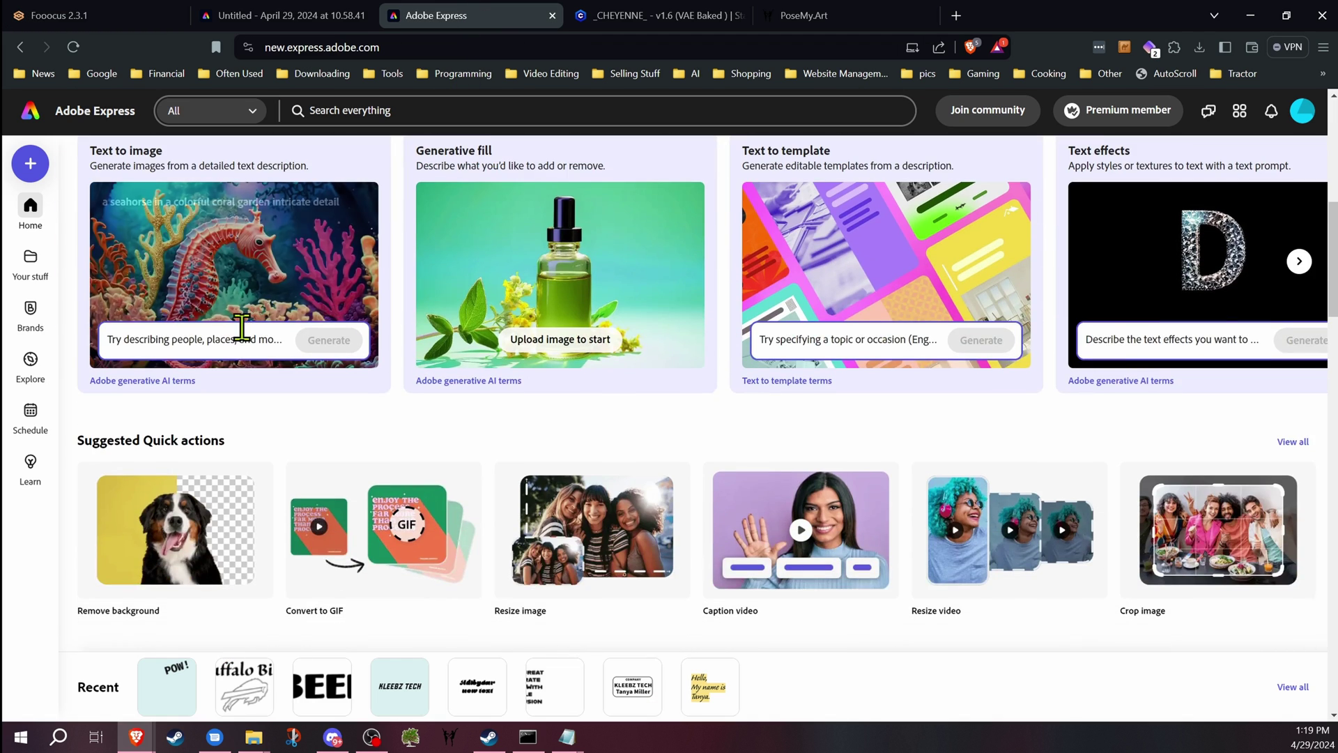
pyautogui.scroll(-4, 251, 335)
pyautogui.scroll(2, 162, 361)
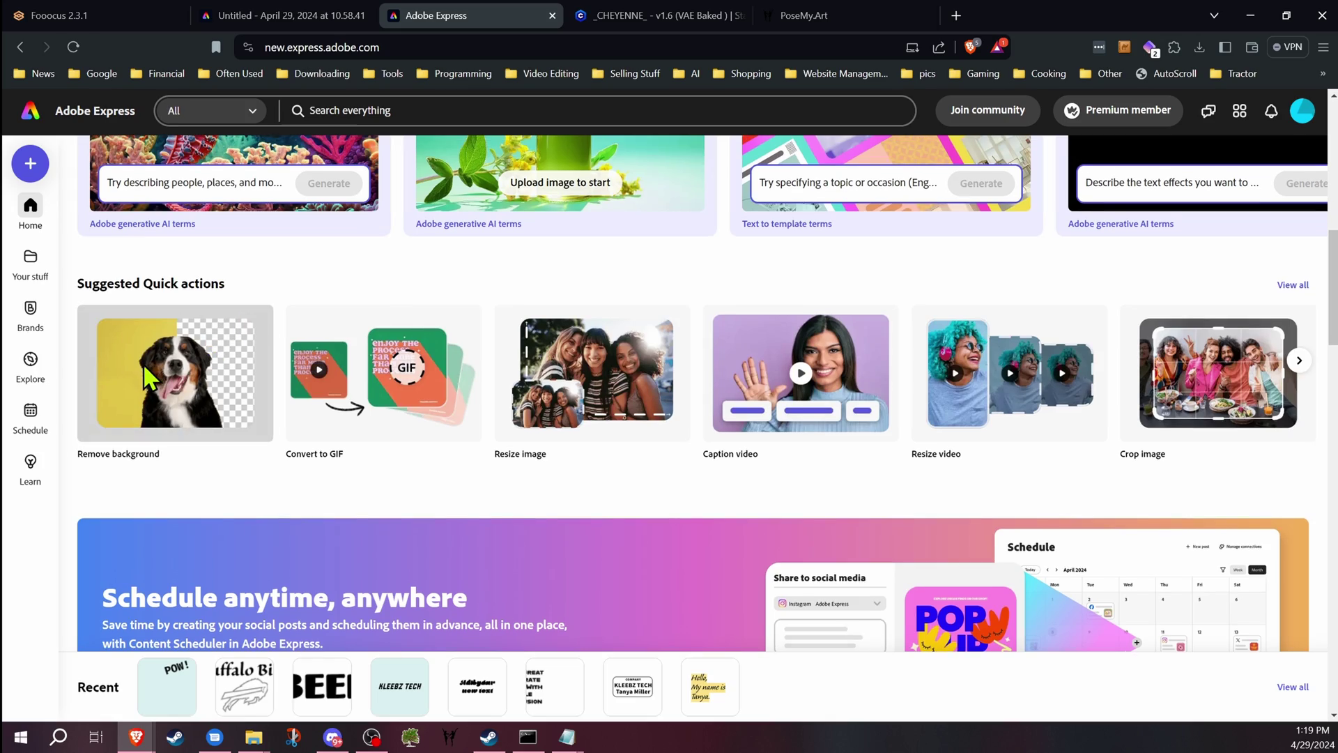
pyautogui.click(144, 366)
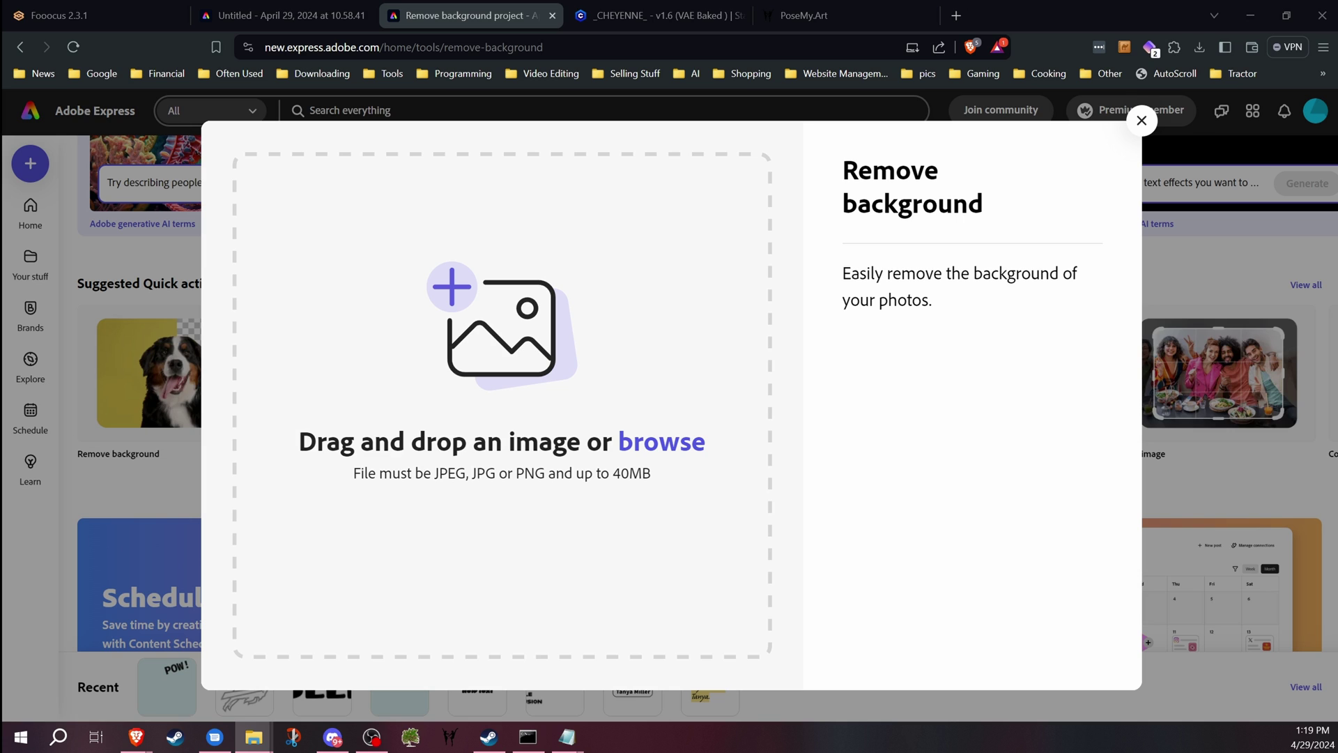
pyautogui.moveTo(481, 446); pyautogui.dragTo(496, 416)
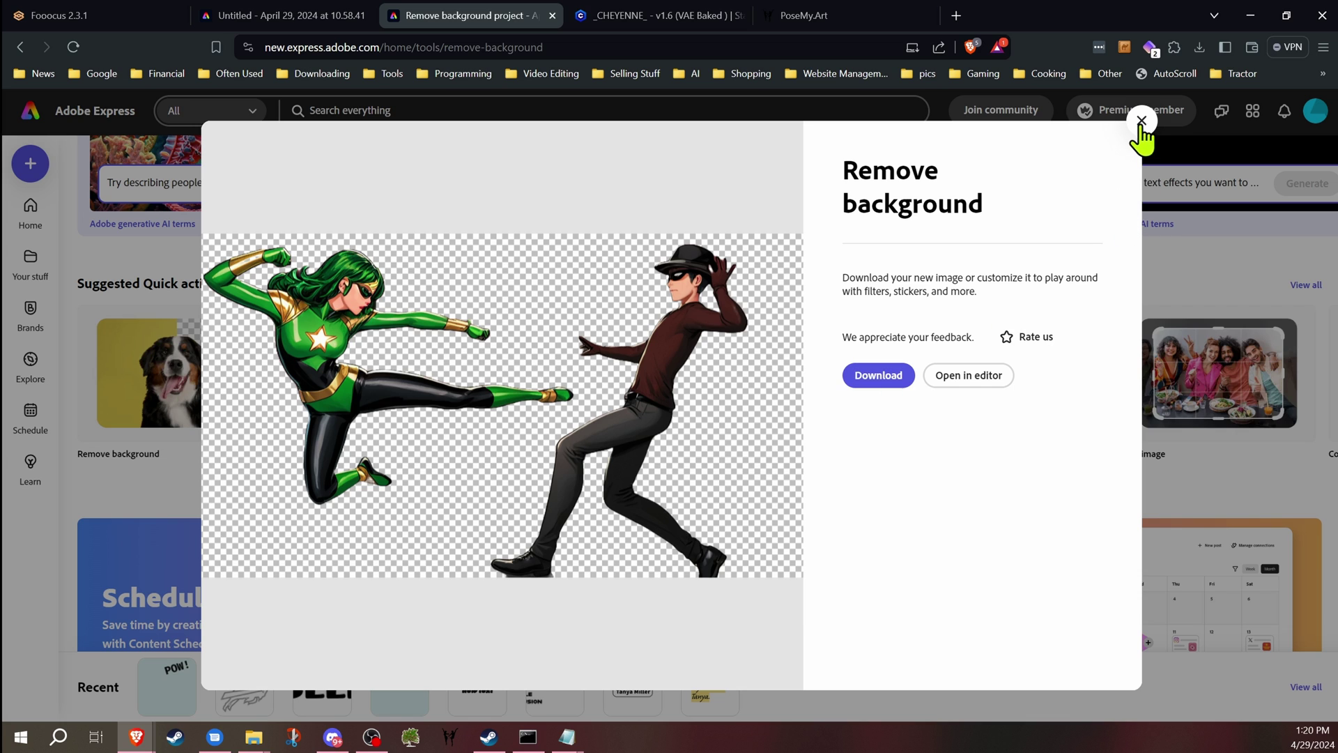
# - Download the transparent cutout, overwriting the earlier fight image file
pyautogui.click(875, 380)
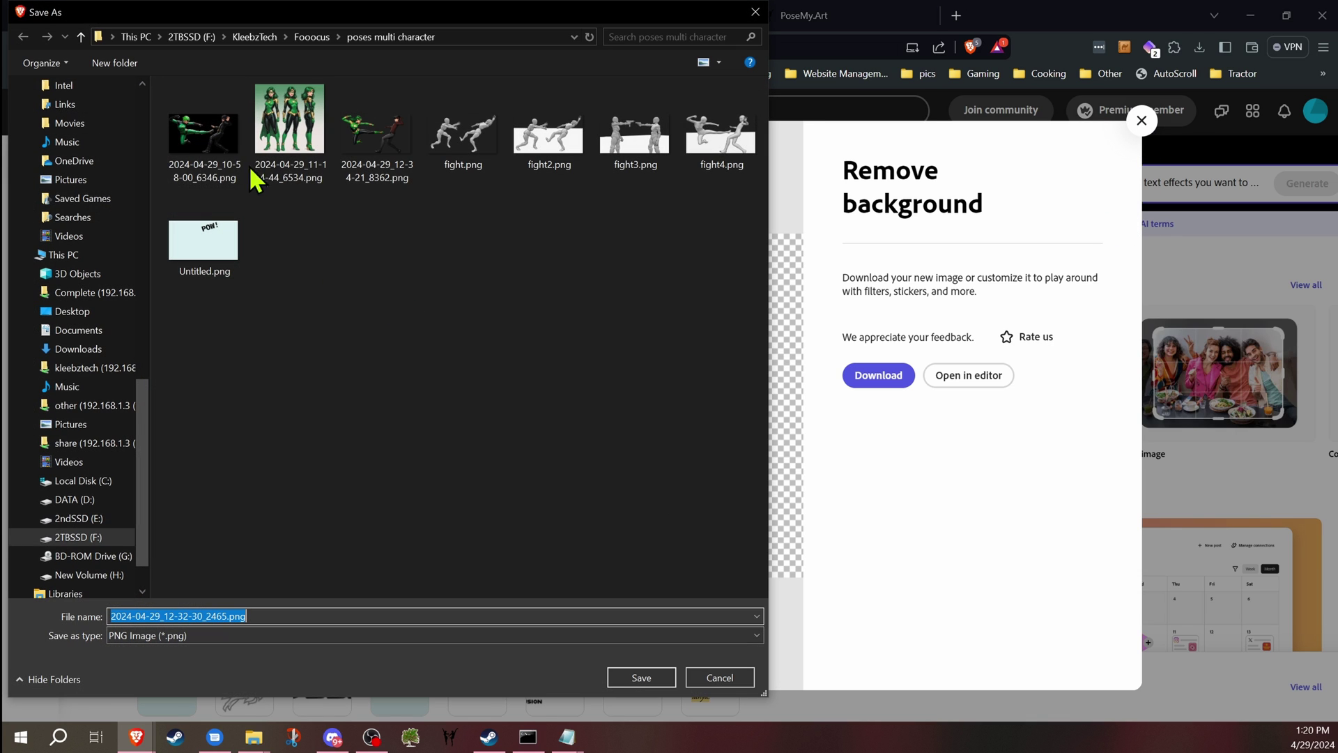
pyautogui.click(386, 146)
pyautogui.click(640, 677)
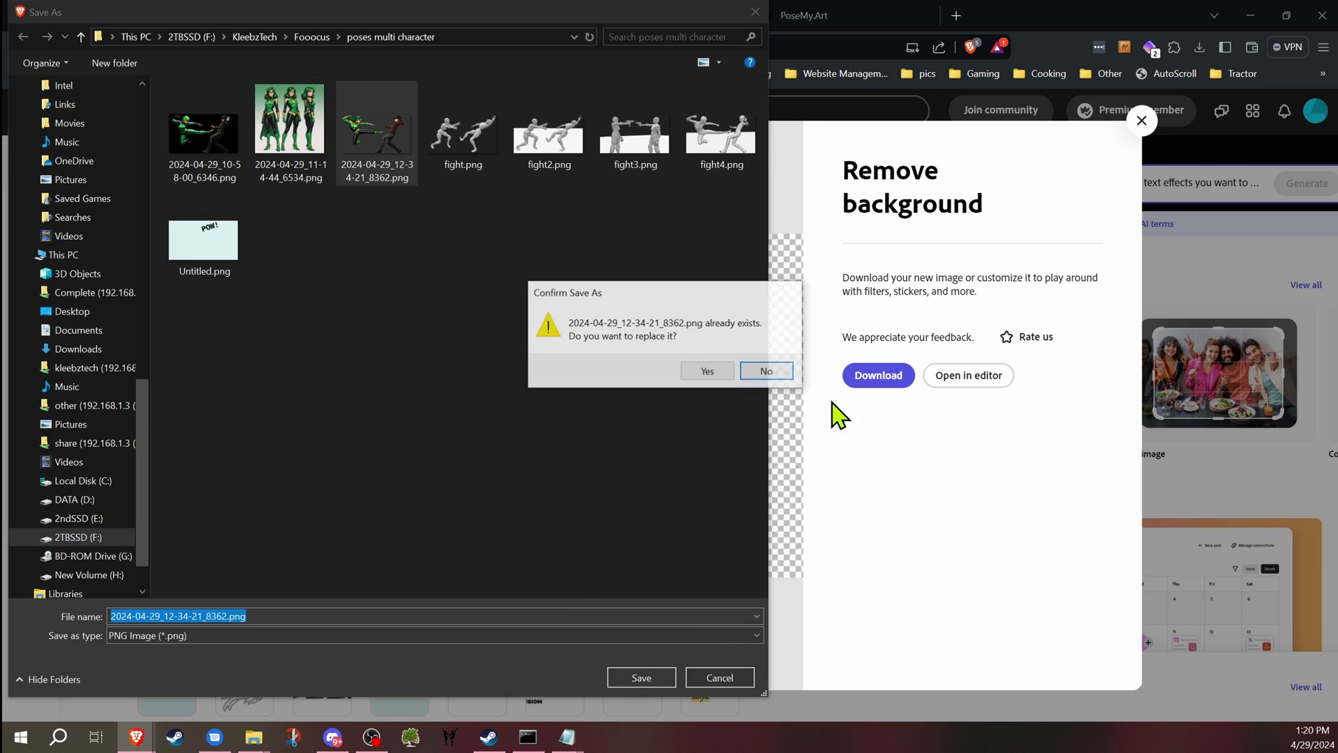
pyautogui.click(724, 371)
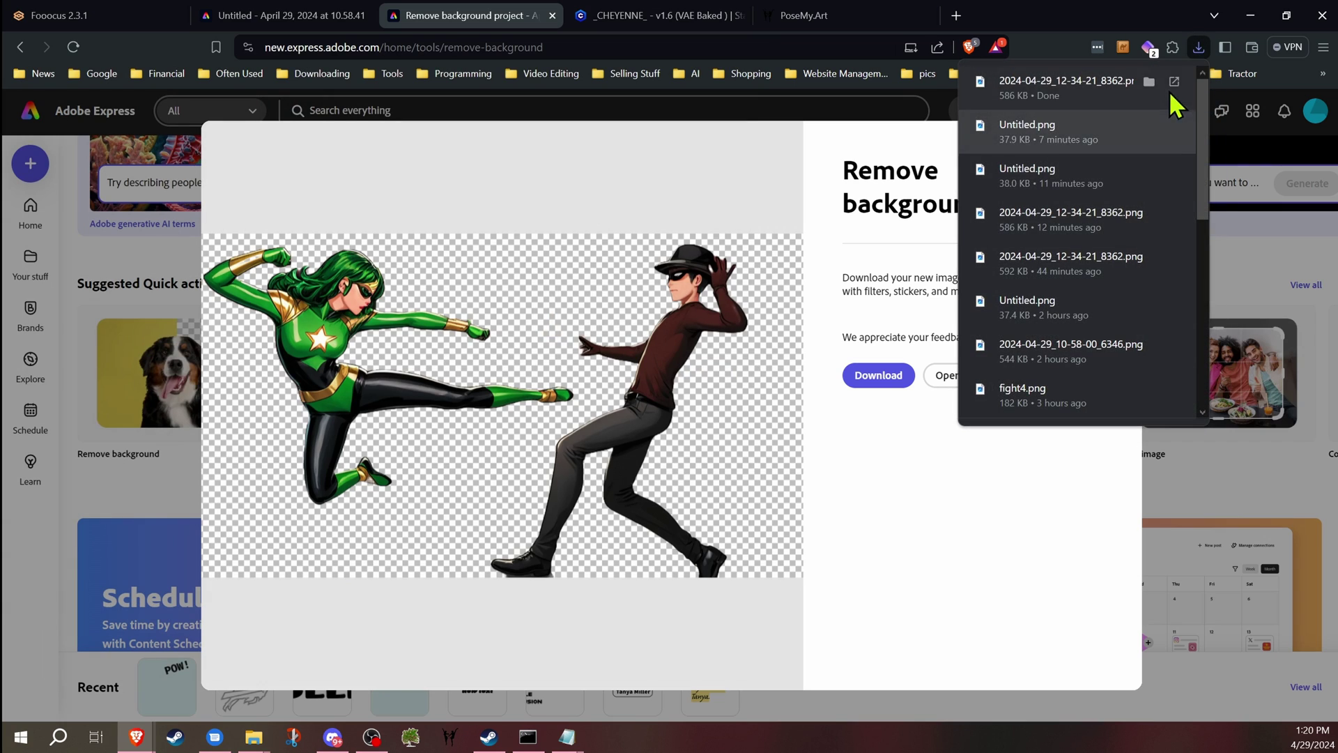
# - Drop the transparent heroine-and-thief cutout onto the light-blue Untitled design page, sized to fill it
pyautogui.click(1142, 125)
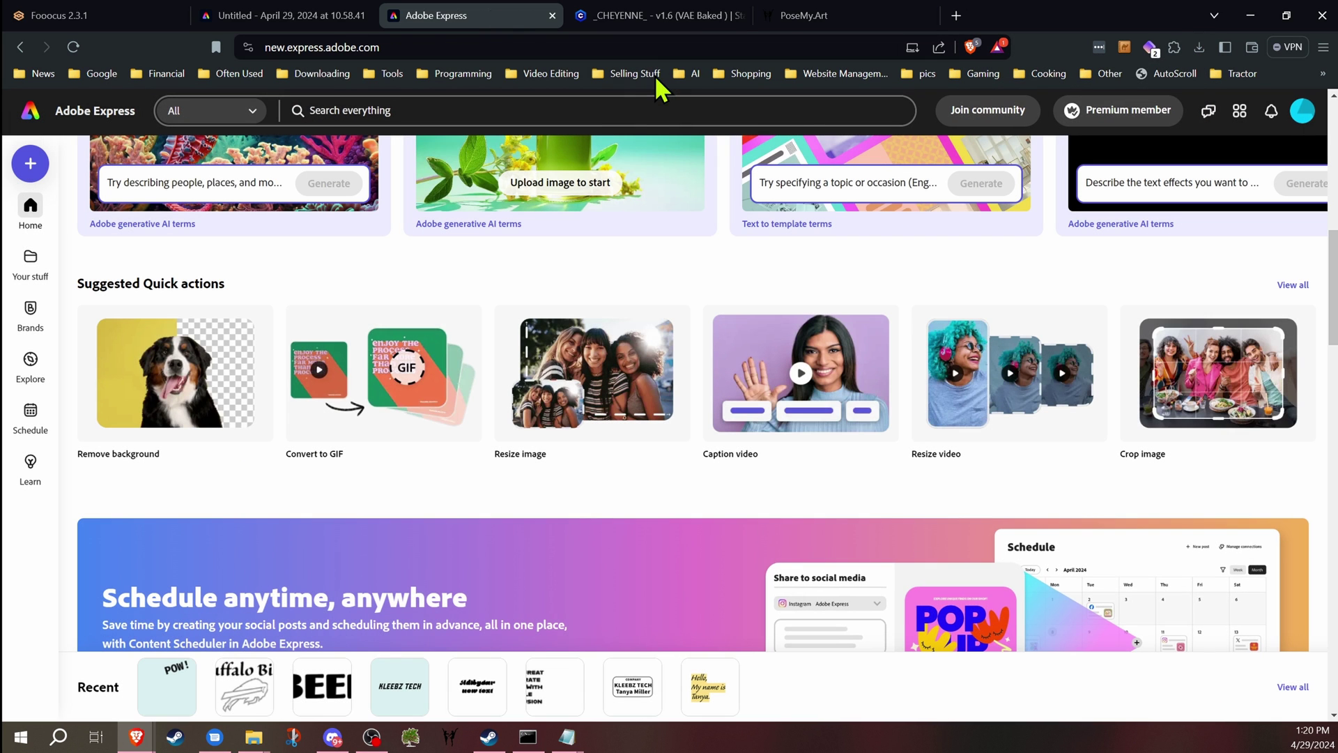
pyautogui.click(308, 13)
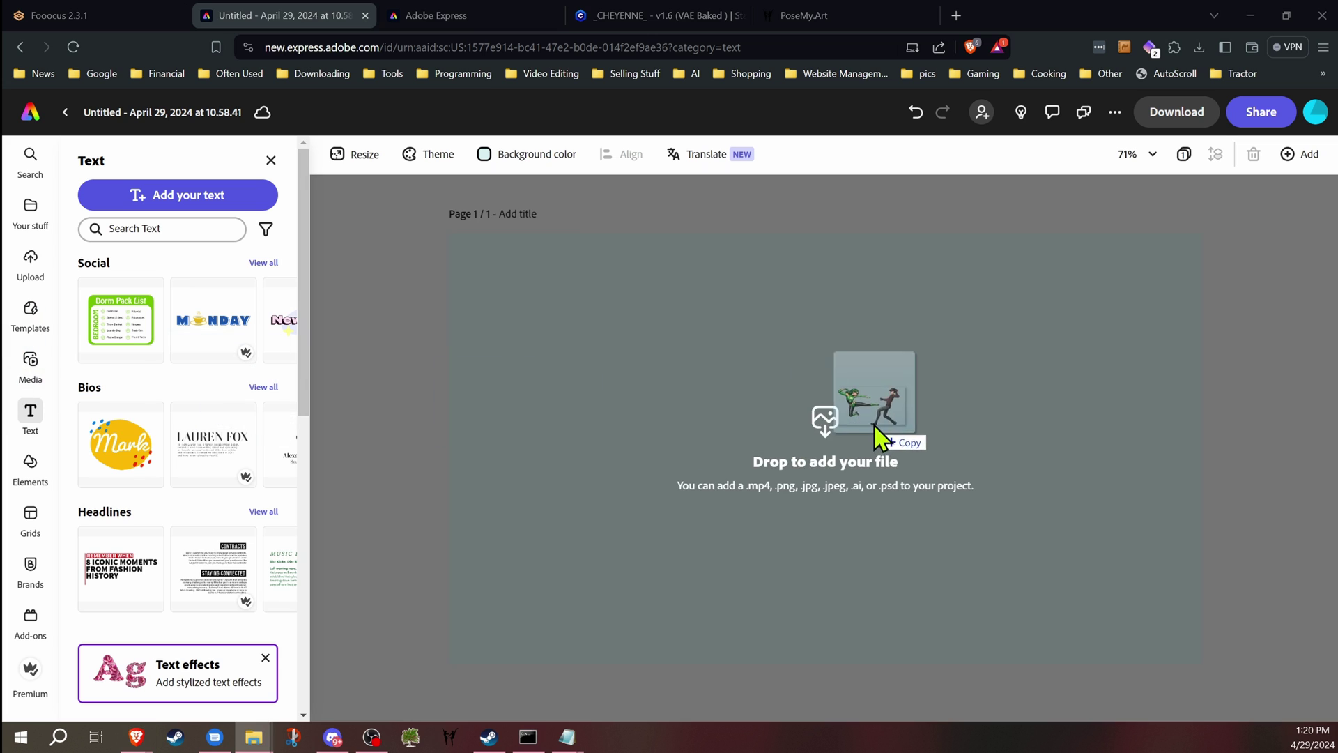
pyautogui.moveTo(875, 433); pyautogui.dragTo(863, 419)
pyautogui.moveTo(1075, 503)
pyautogui.mouseDown()
pyautogui.moveTo(792, 381)
pyautogui.moveTo(727, 397)
pyautogui.mouseUp()
pyautogui.keyDown('ctrl'); pyautogui.scroll(-2, 750, 400); pyautogui.keyUp('ctrl')
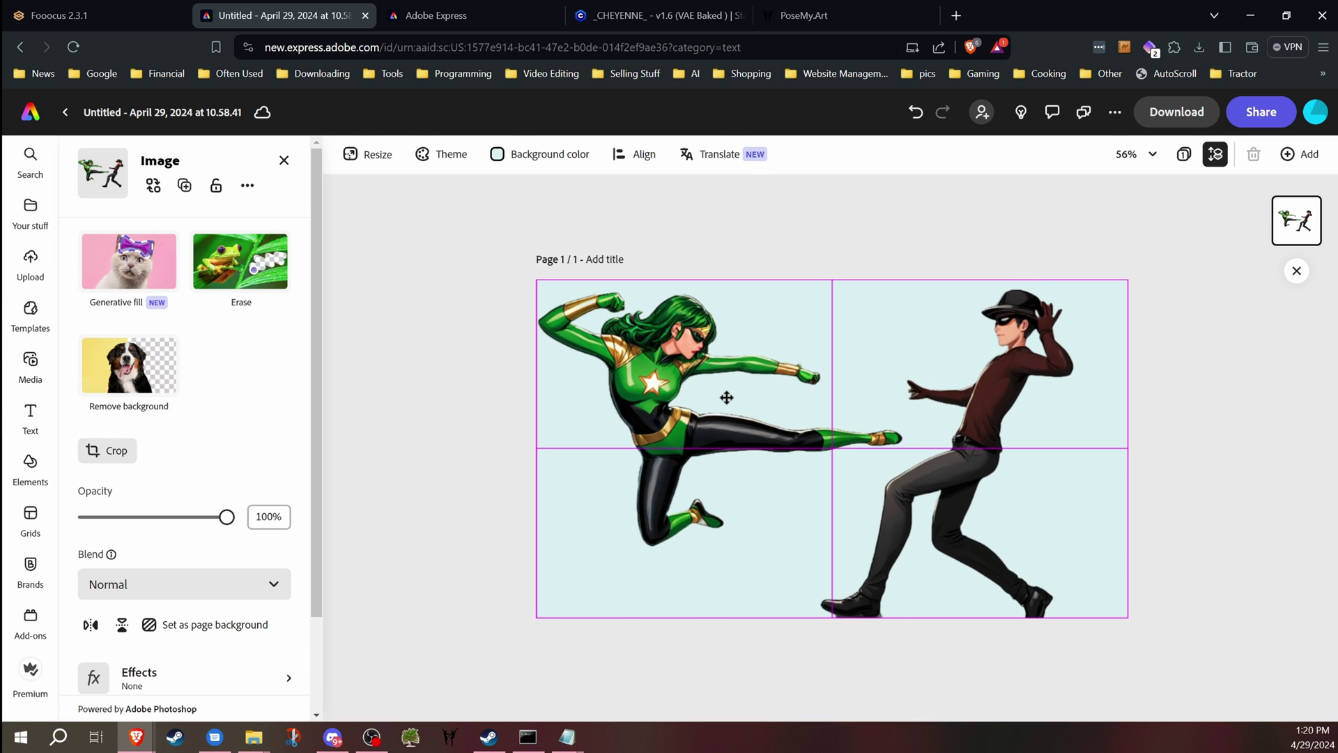
pyautogui.click(493, 369)
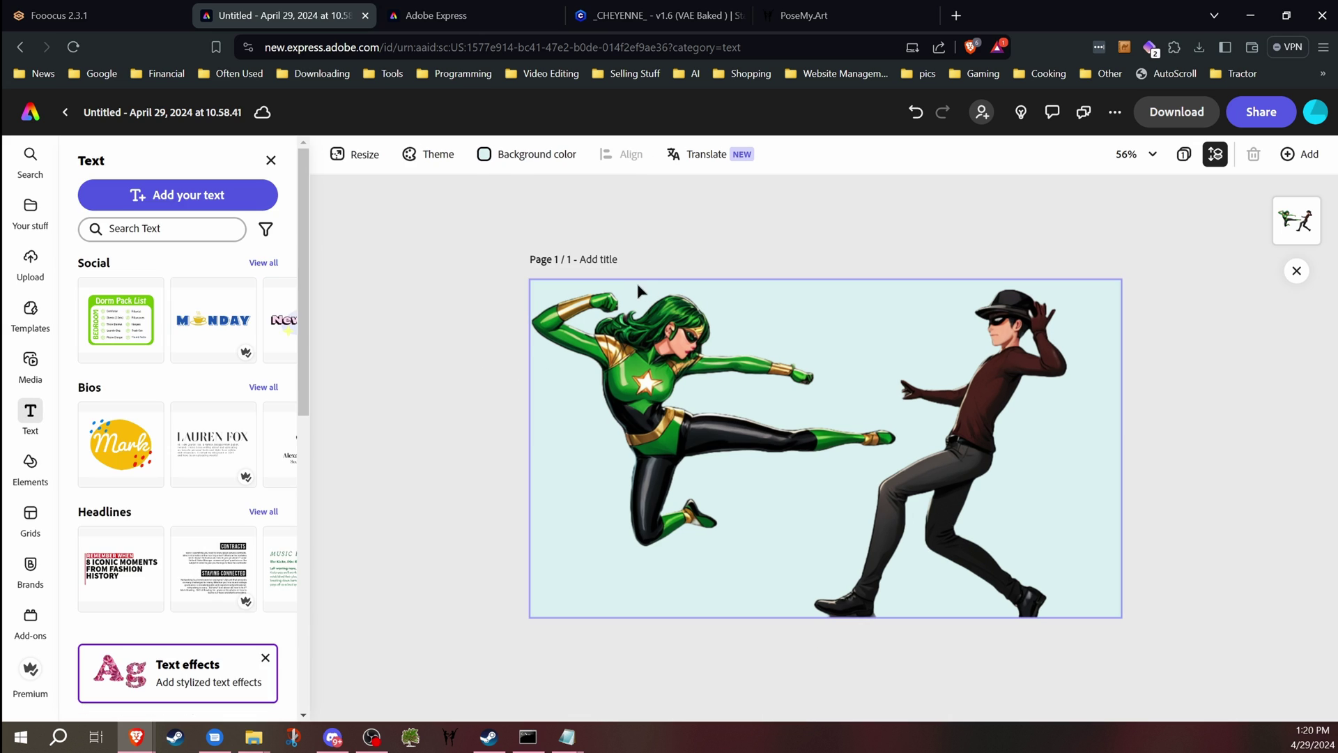
# - Add a 'POW!' text box near the thief and tilt it counter-clockwise, keeping its original style
pyautogui.click(178, 195)
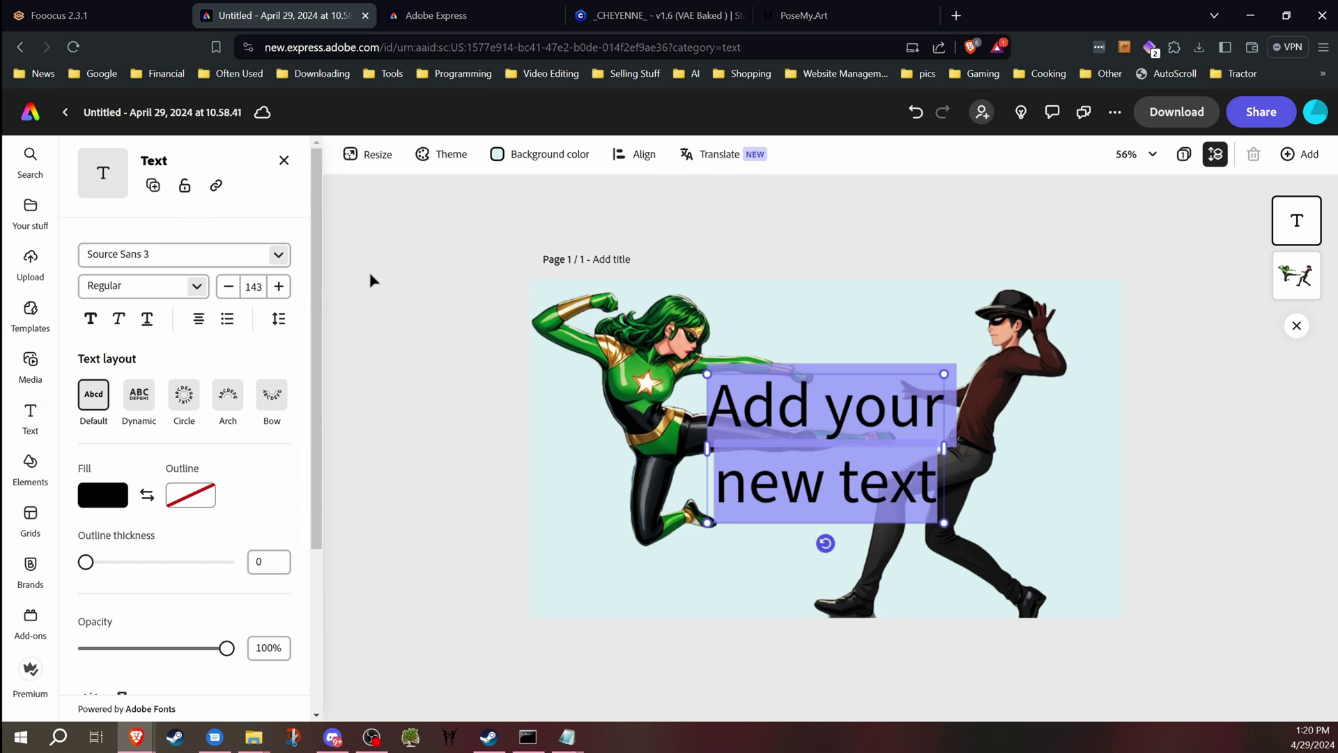
pyautogui.write('POW')
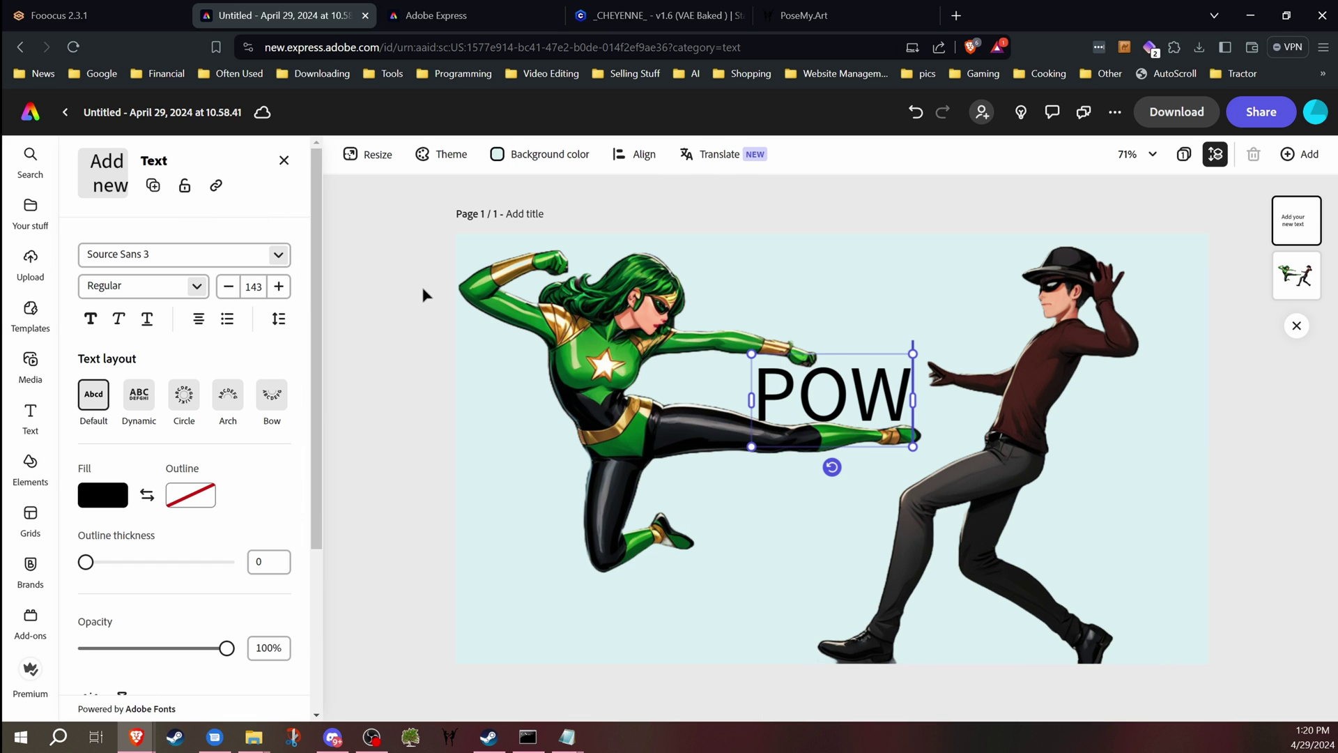
pyautogui.write('!')
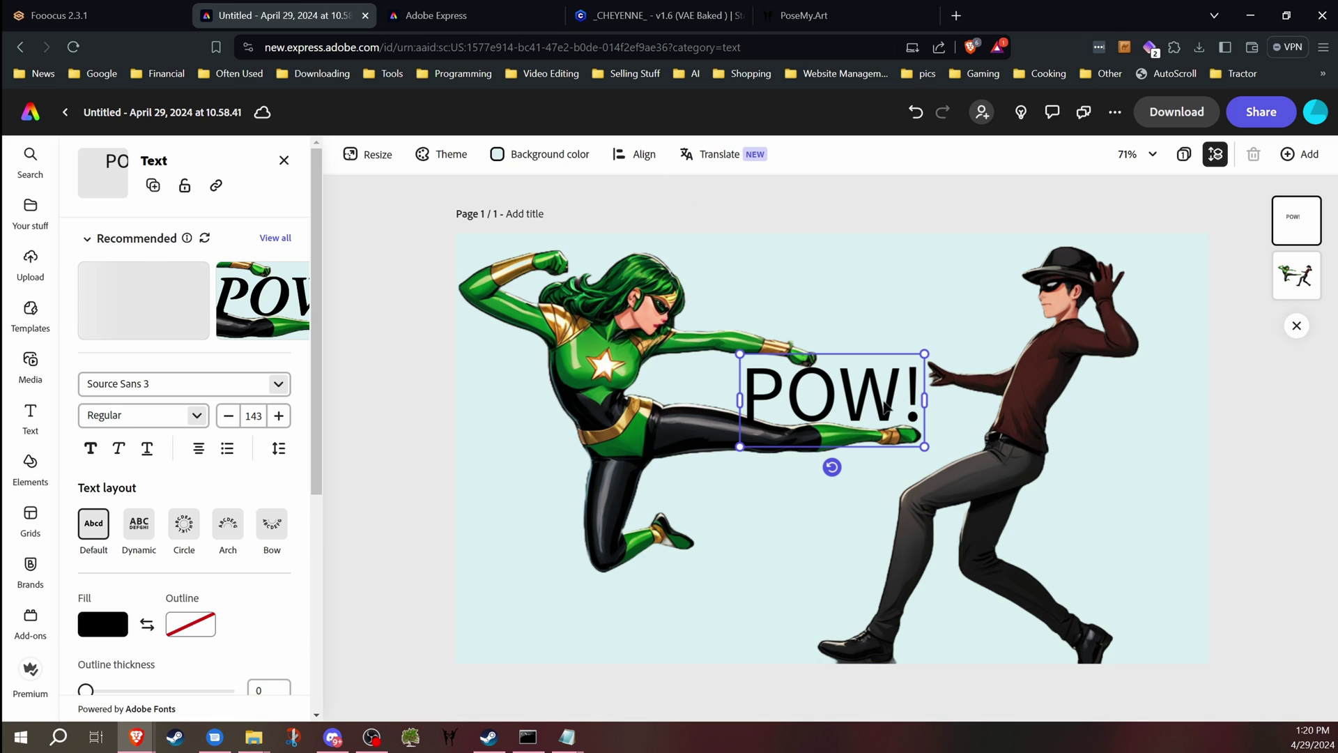
pyautogui.moveTo(885, 428); pyautogui.dragTo(953, 322)
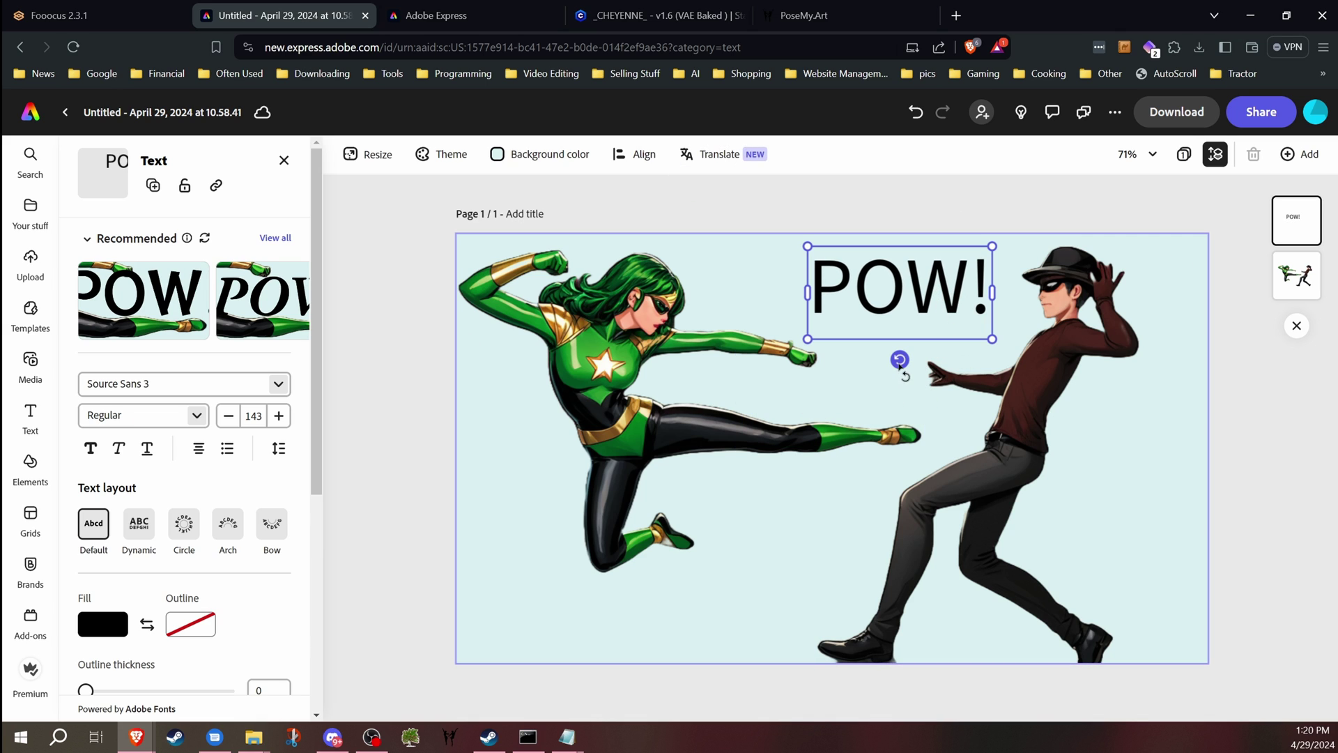
pyautogui.moveTo(899, 360); pyautogui.dragTo(929, 365)
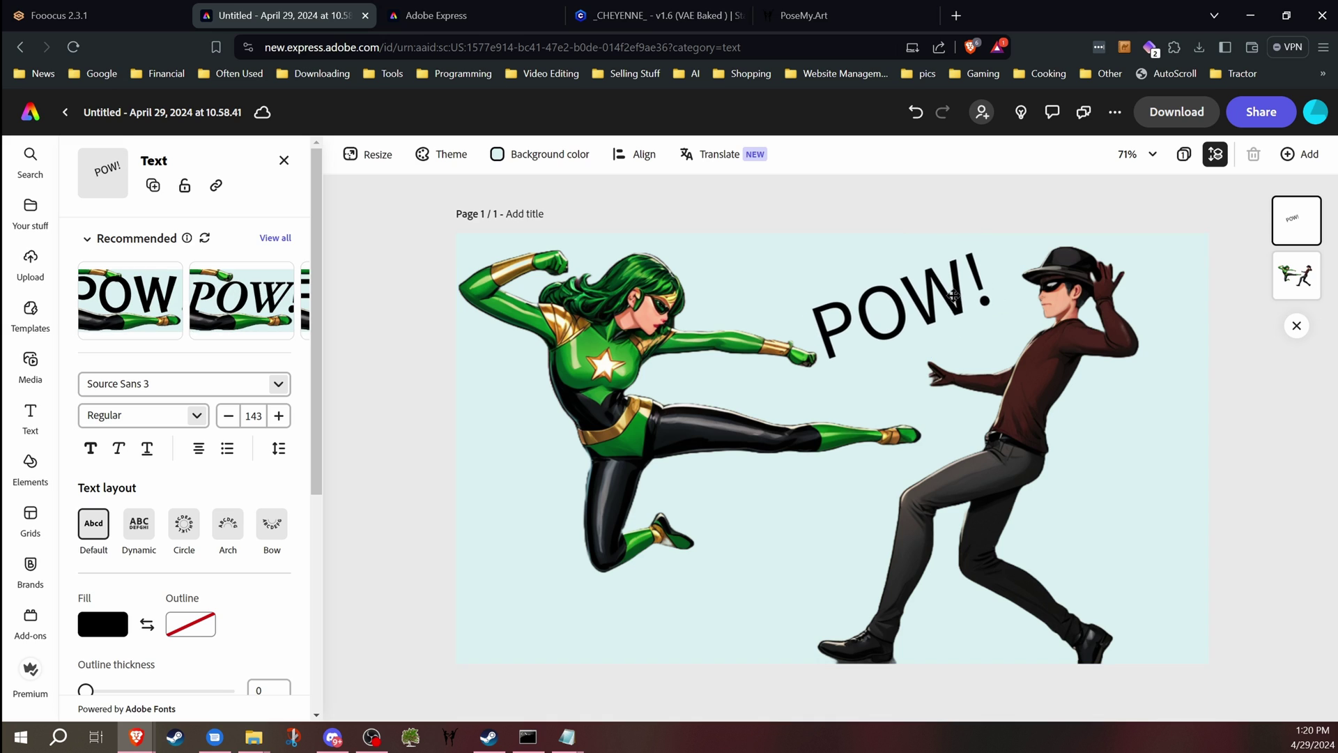
pyautogui.moveTo(954, 295); pyautogui.dragTo(964, 291)
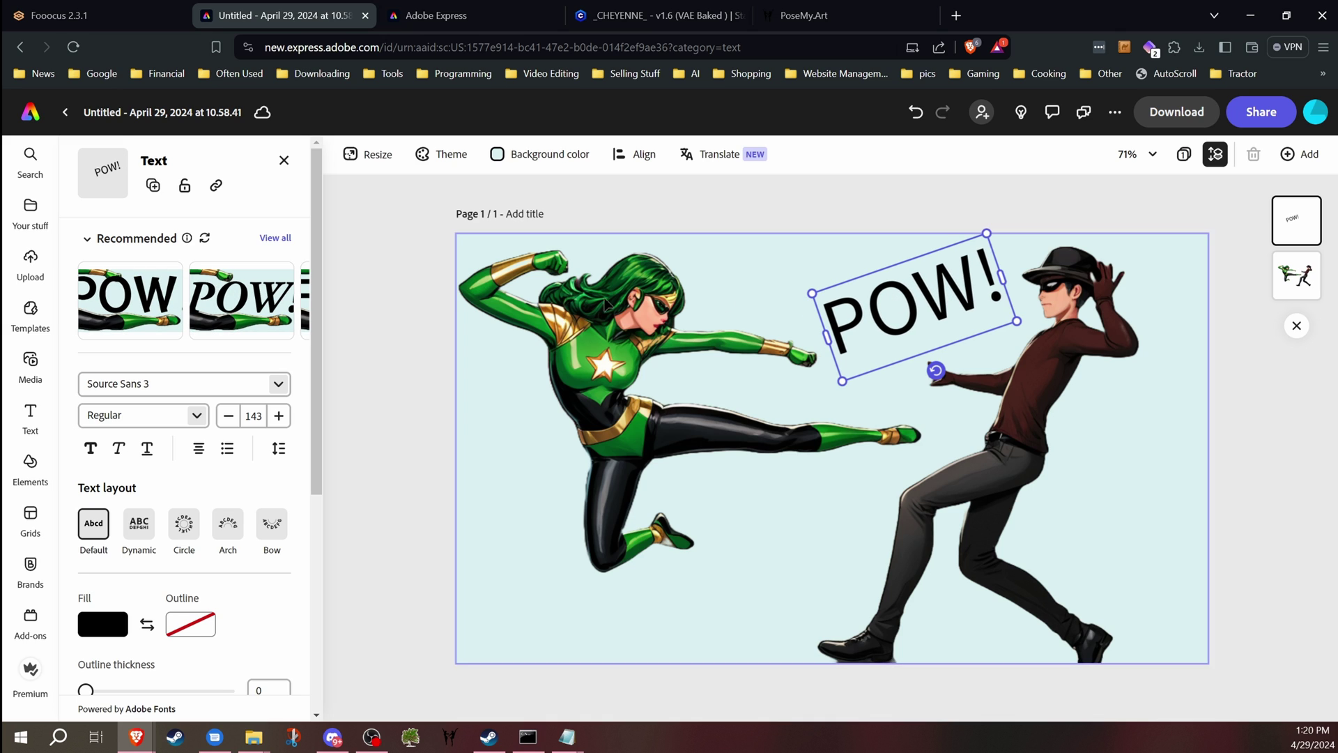
pyautogui.click(275, 237)
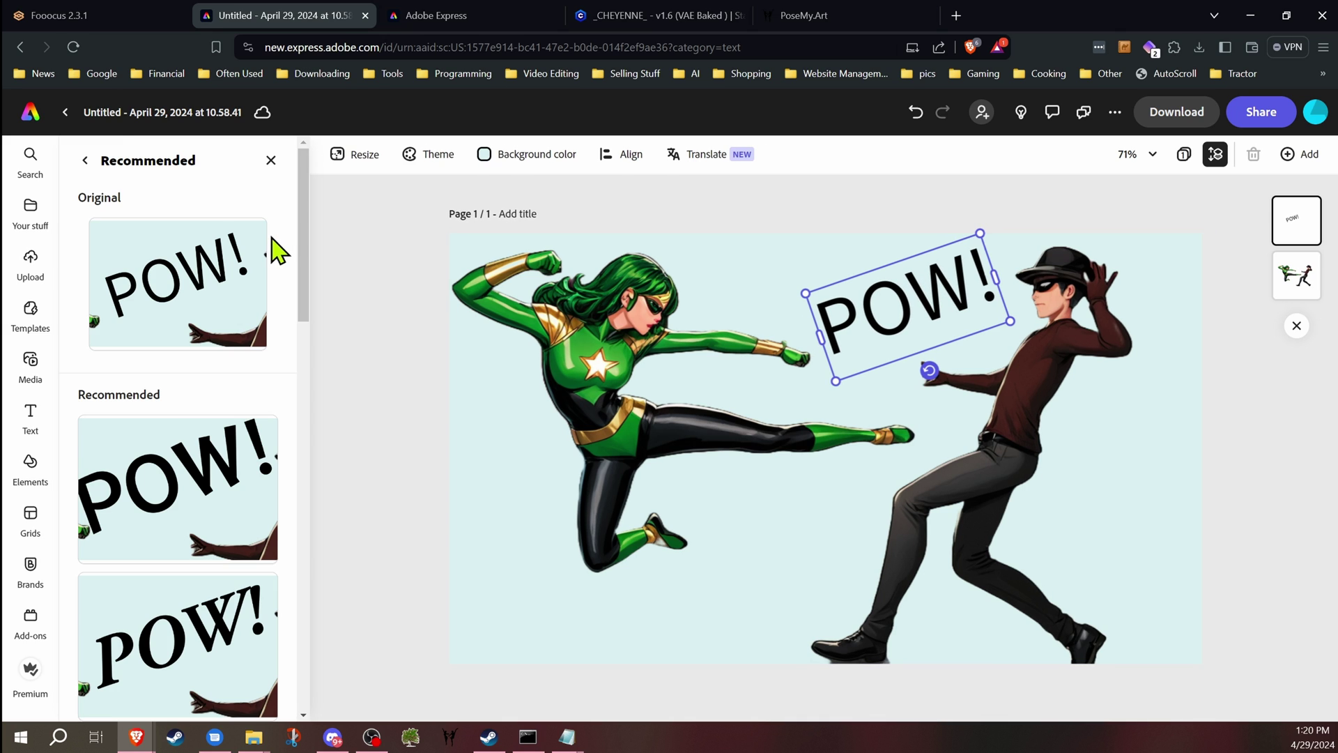
pyautogui.scroll(-1, 184, 453)
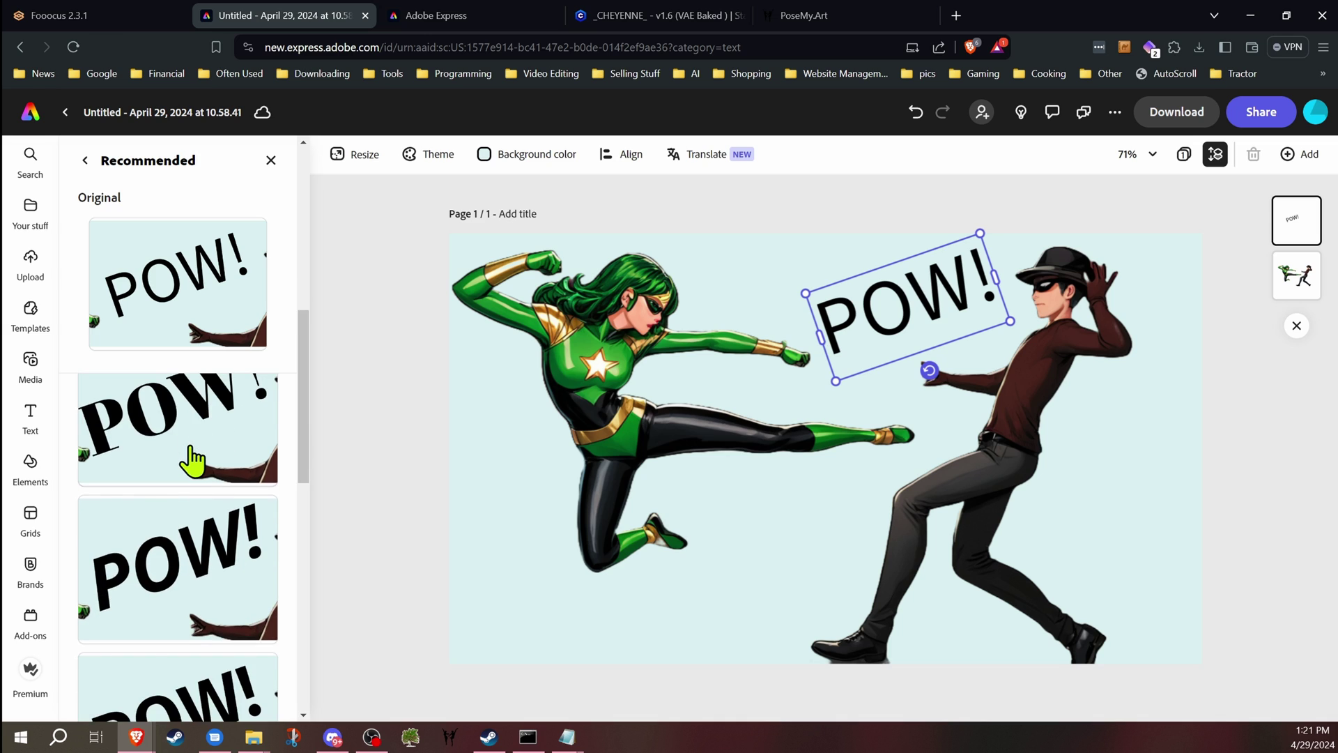
pyautogui.click(867, 199)
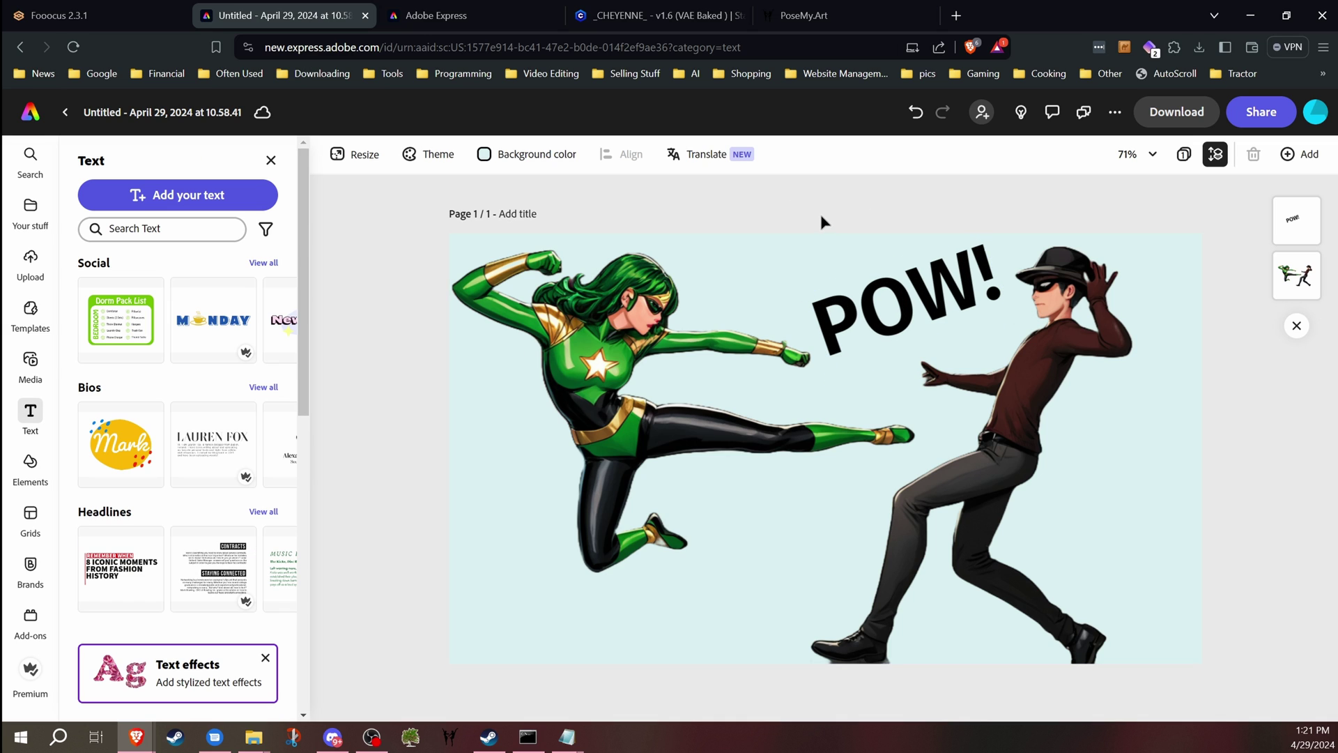
# - Delete the fight picture and export the text-only page as PNG, replacing Untitled.png
pyautogui.click(631, 411)
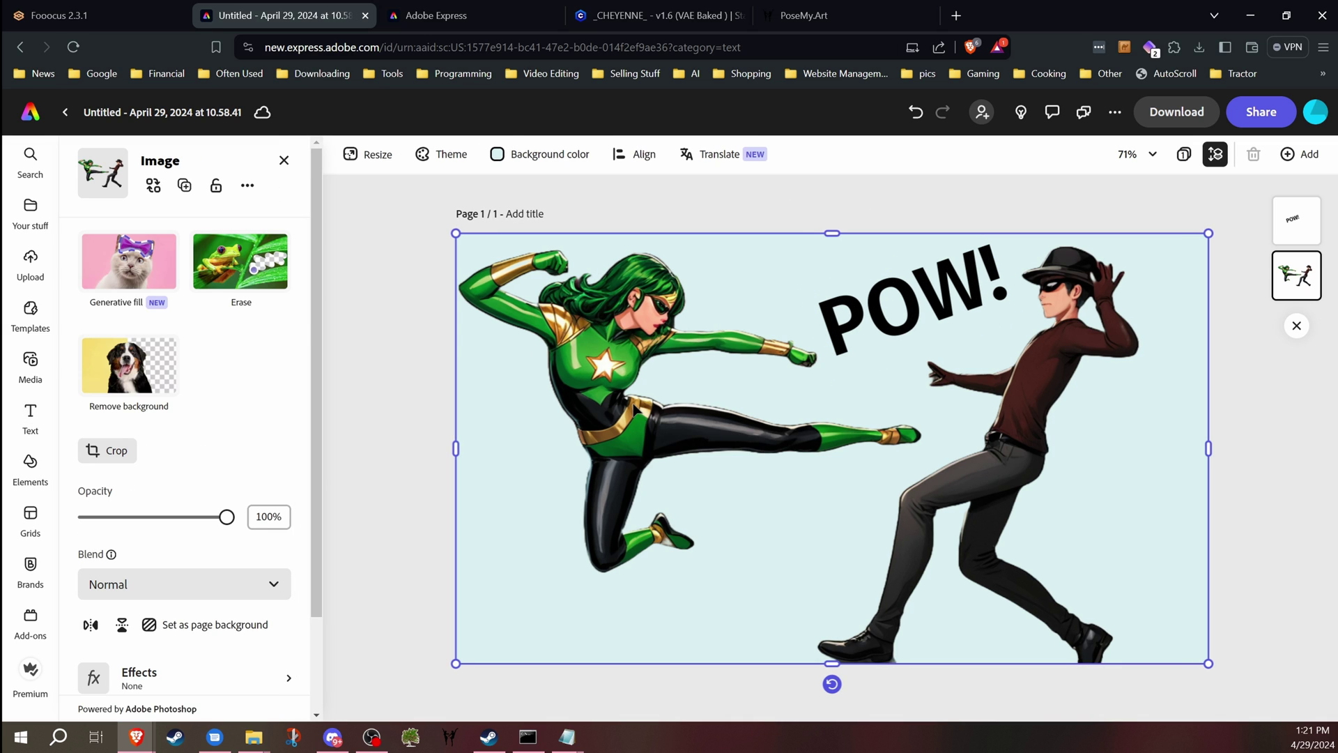
pyautogui.press('Delete')
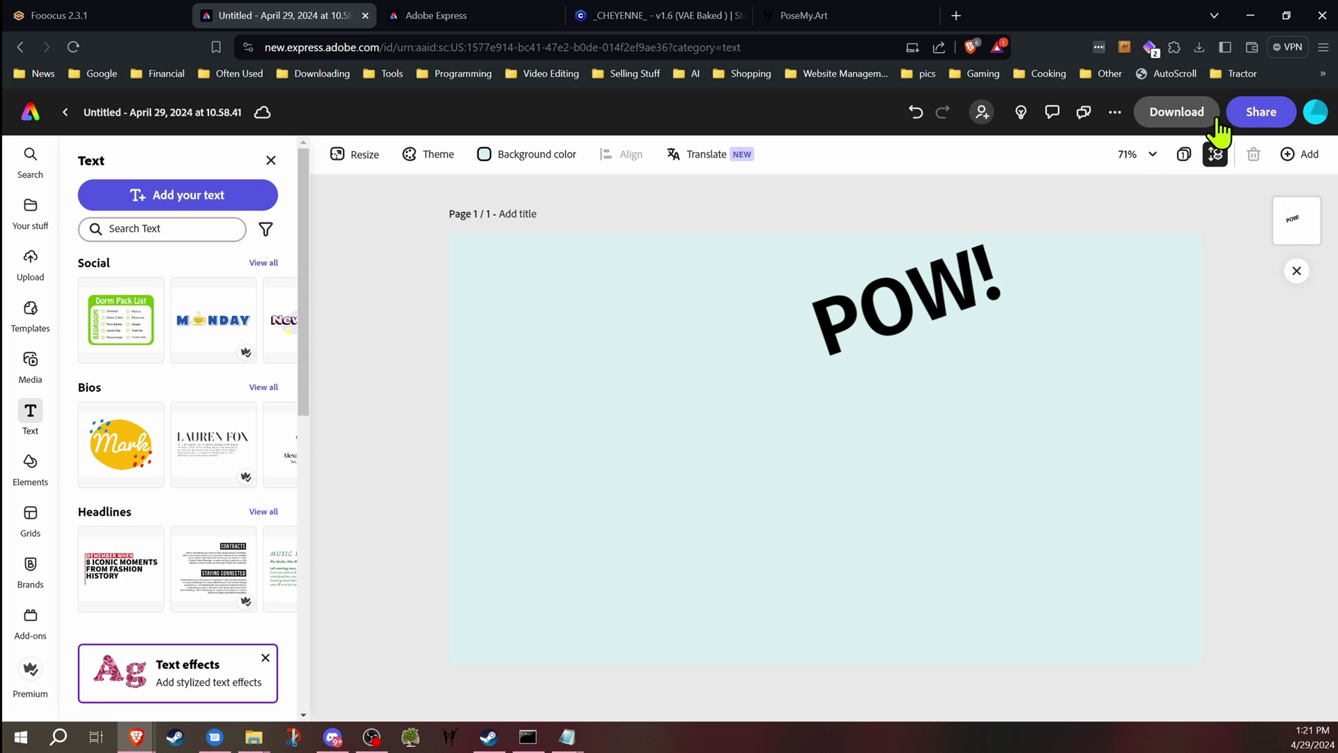
pyautogui.click(1185, 126)
pyautogui.click(1185, 295)
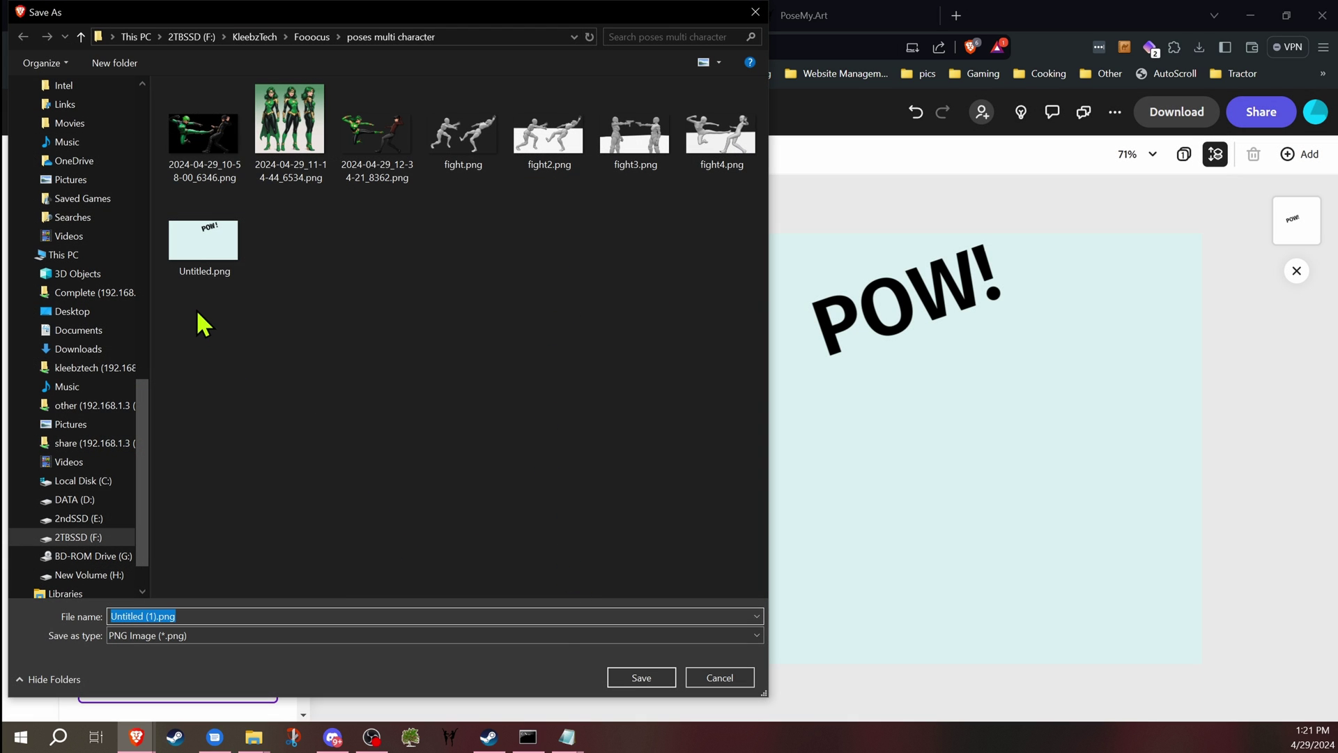
pyautogui.click(224, 255)
pyautogui.click(642, 680)
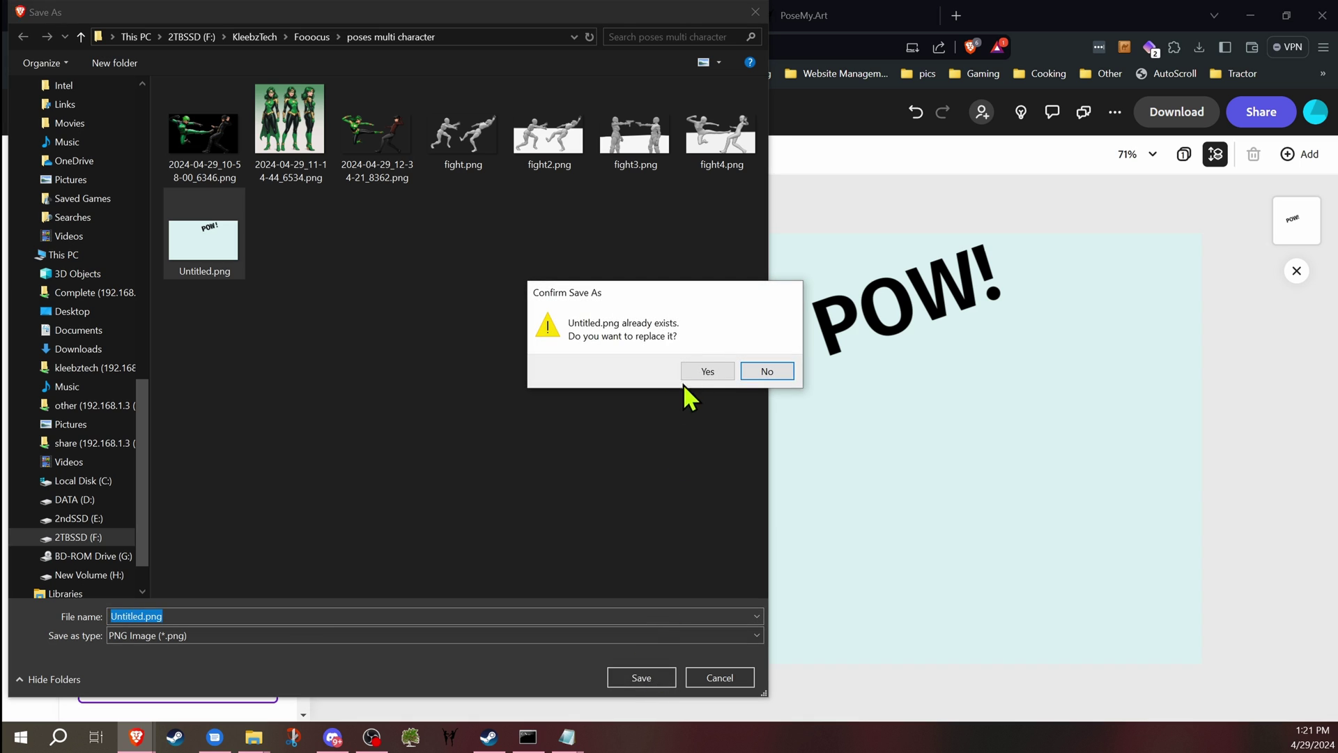
pyautogui.click(708, 370)
# - Load the POW! PNG as the first PyraCanny image prompt, with Stop At lowered to 0.645
pyautogui.click(60, 15)
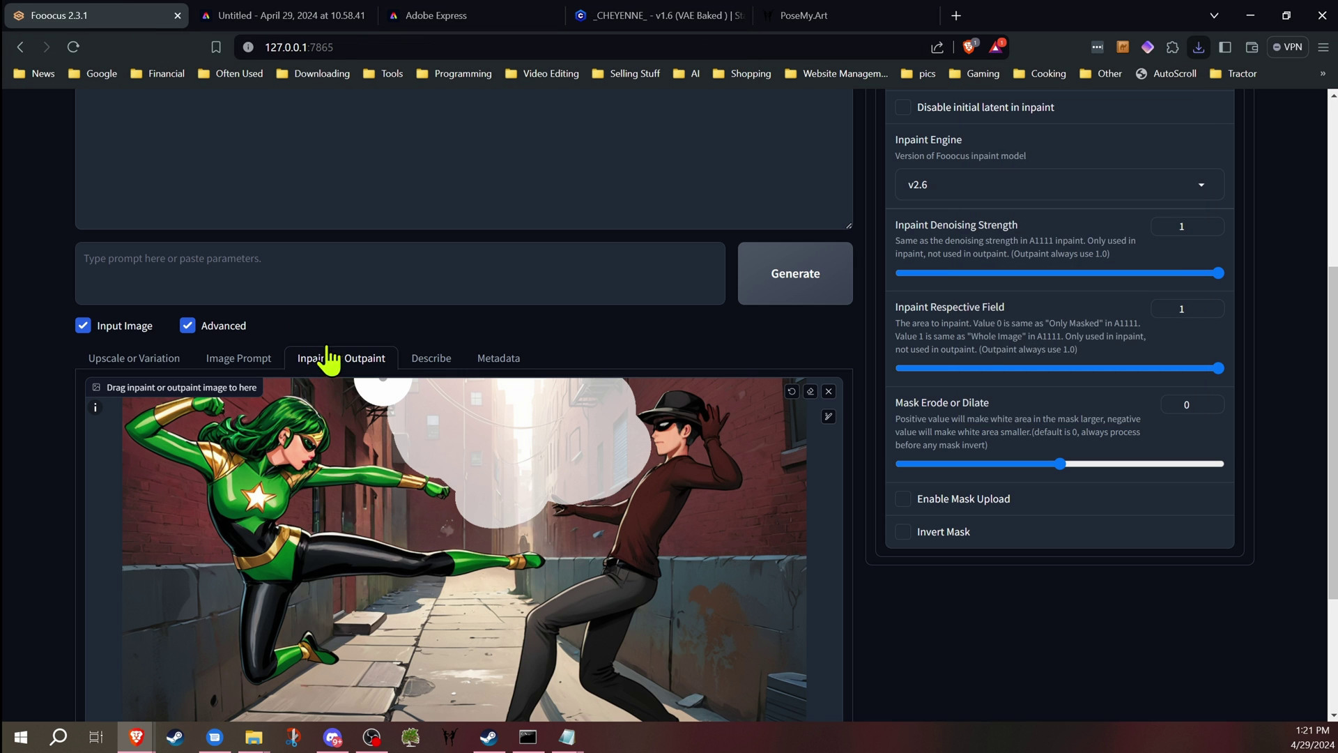
pyautogui.click(237, 358)
pyautogui.scroll(-2, 52, 339)
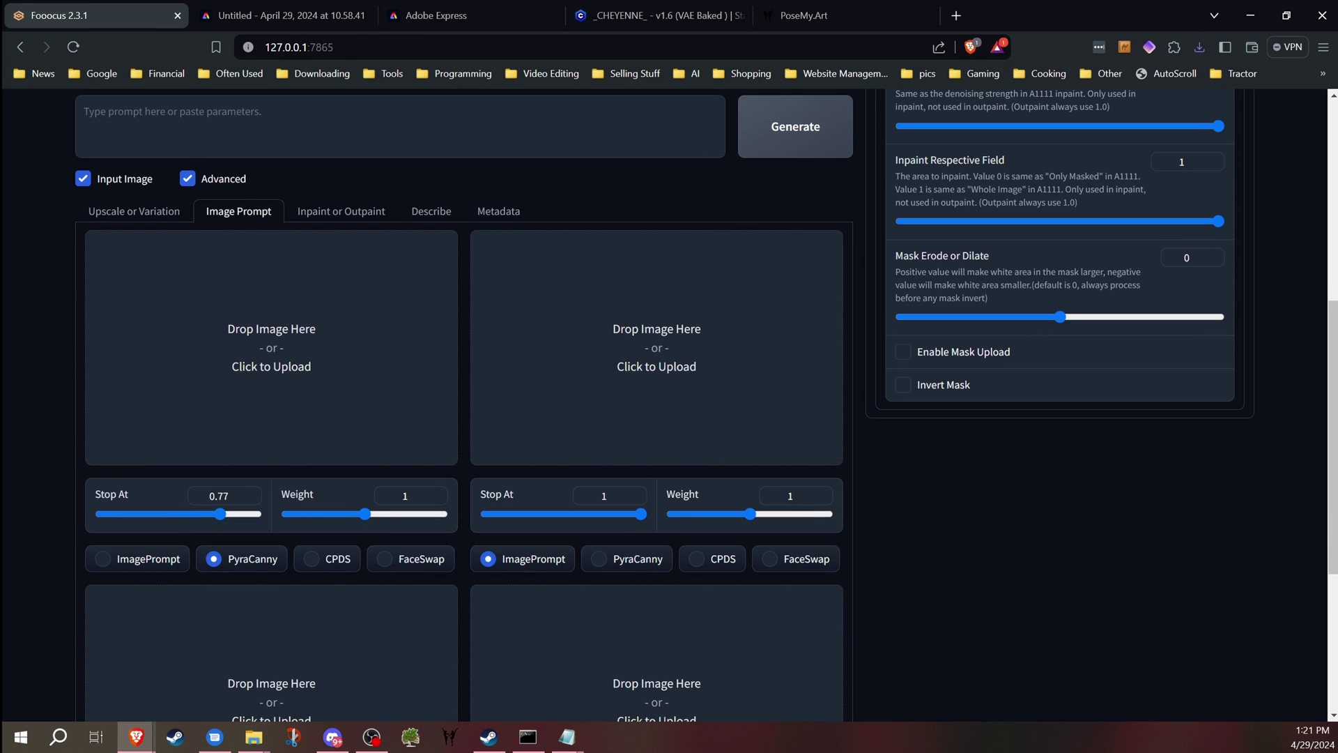
pyautogui.moveTo(209, 314); pyautogui.dragTo(209, 363)
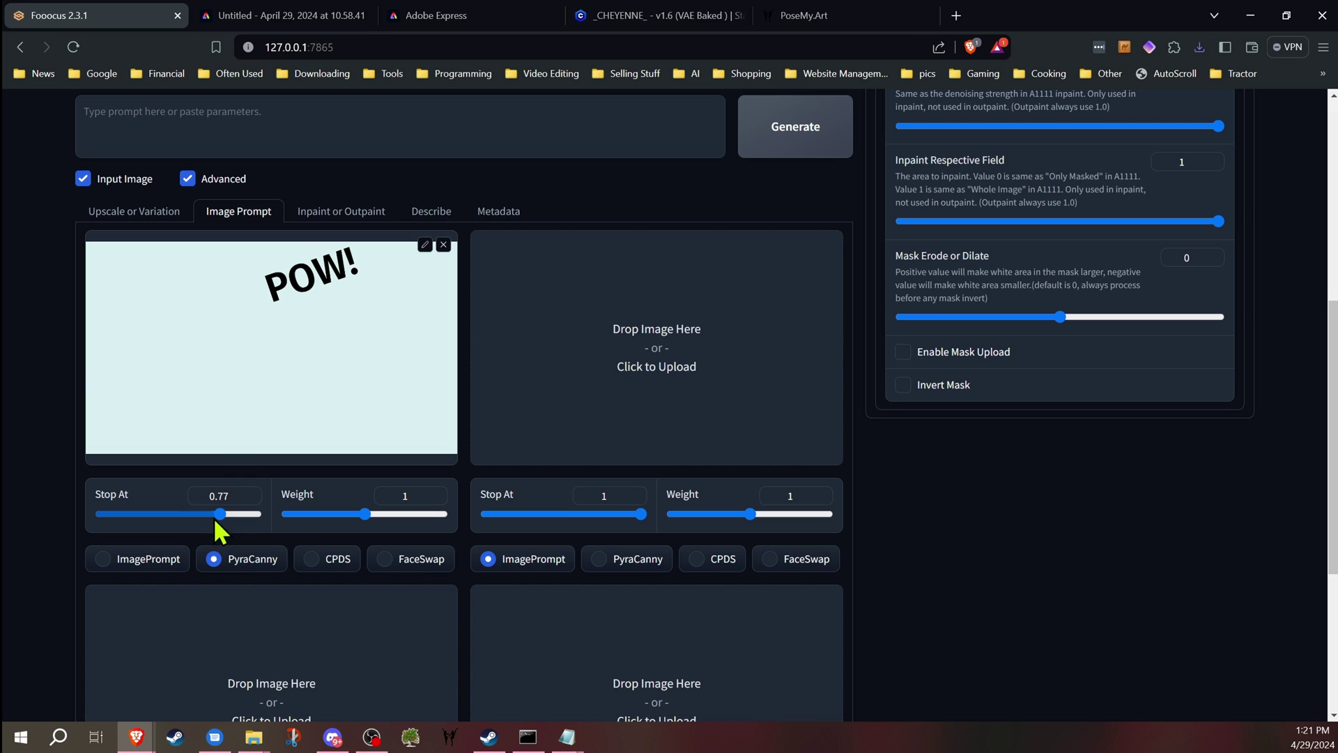
pyautogui.moveTo(224, 516)
pyautogui.mouseDown()
pyautogui.moveTo(185, 516)
pyautogui.moveTo(231, 516)
pyautogui.mouseUp()
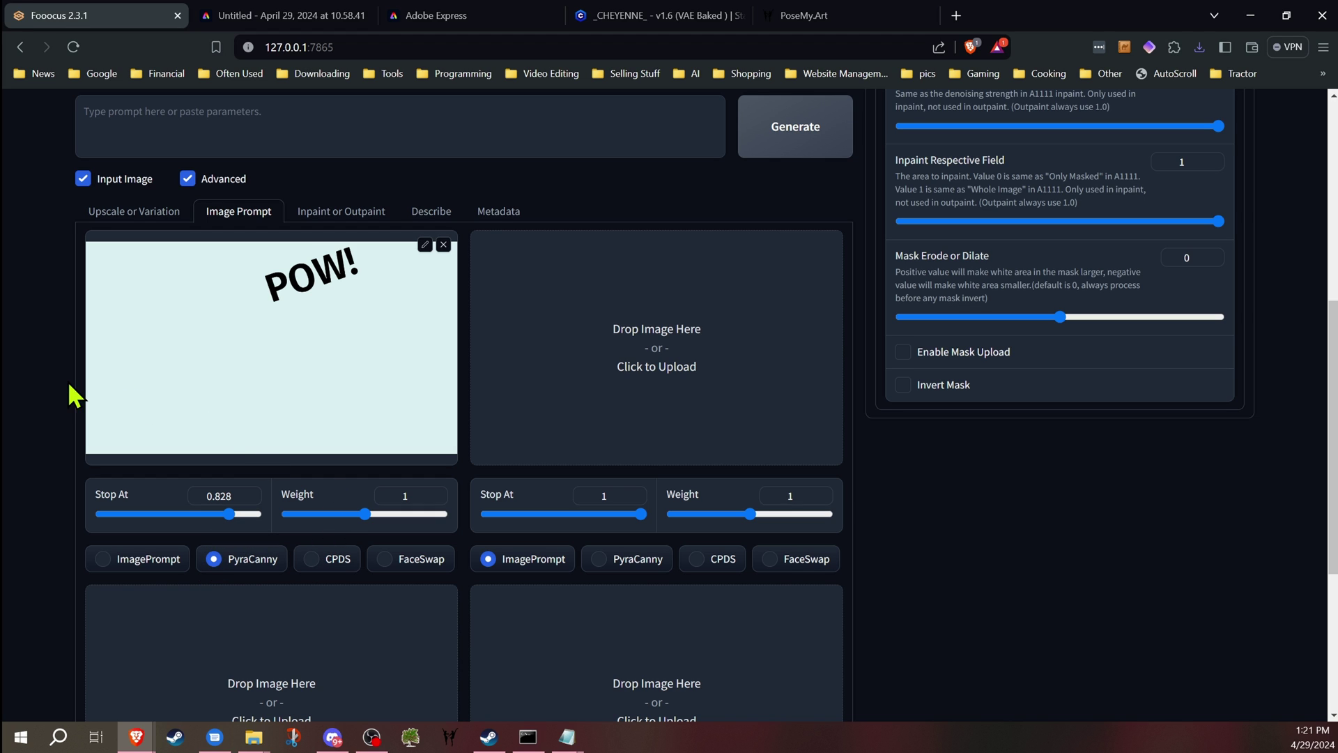
pyautogui.scroll(5, 66, 384)
pyautogui.scroll(-3, 67, 390)
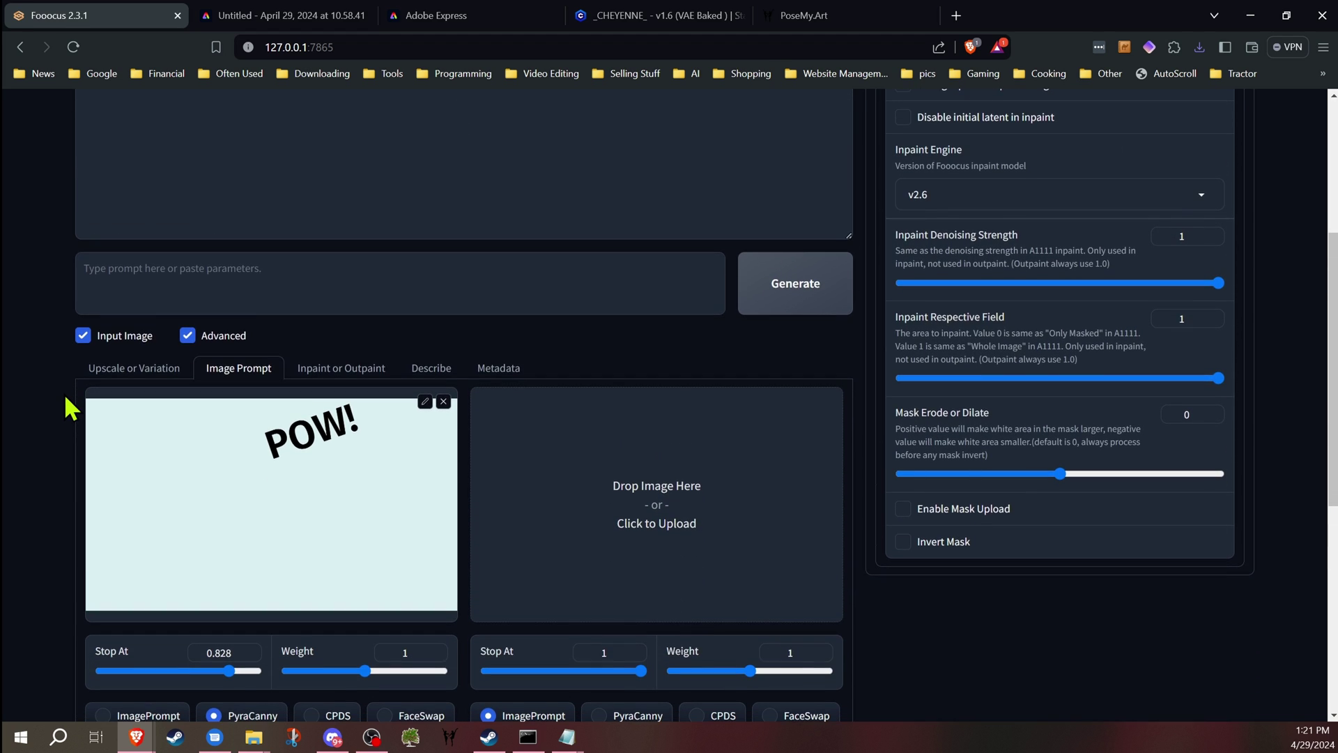
pyautogui.scroll(4, 67, 400)
pyautogui.scroll(-4, 71, 407)
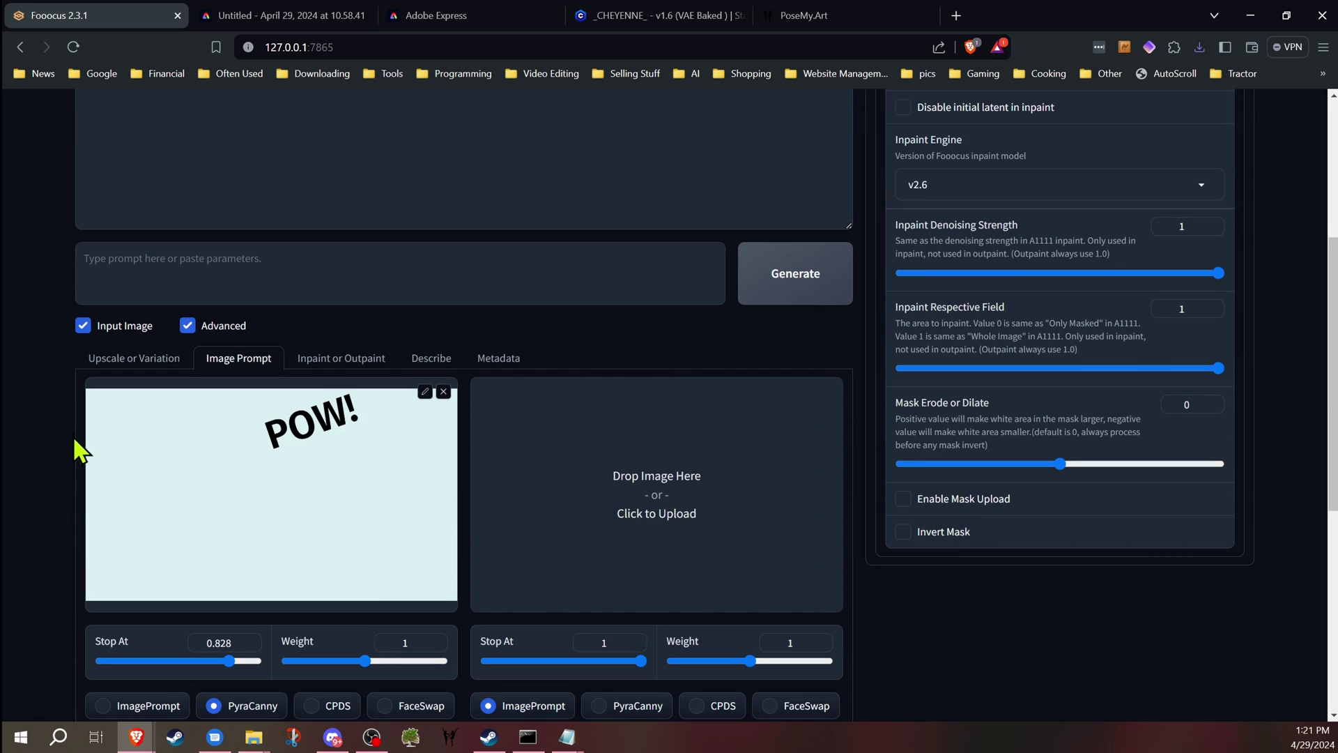
pyautogui.moveTo(229, 661); pyautogui.dragTo(219, 661)
pyautogui.click(203, 661)
pyautogui.scroll(5, 82, 466)
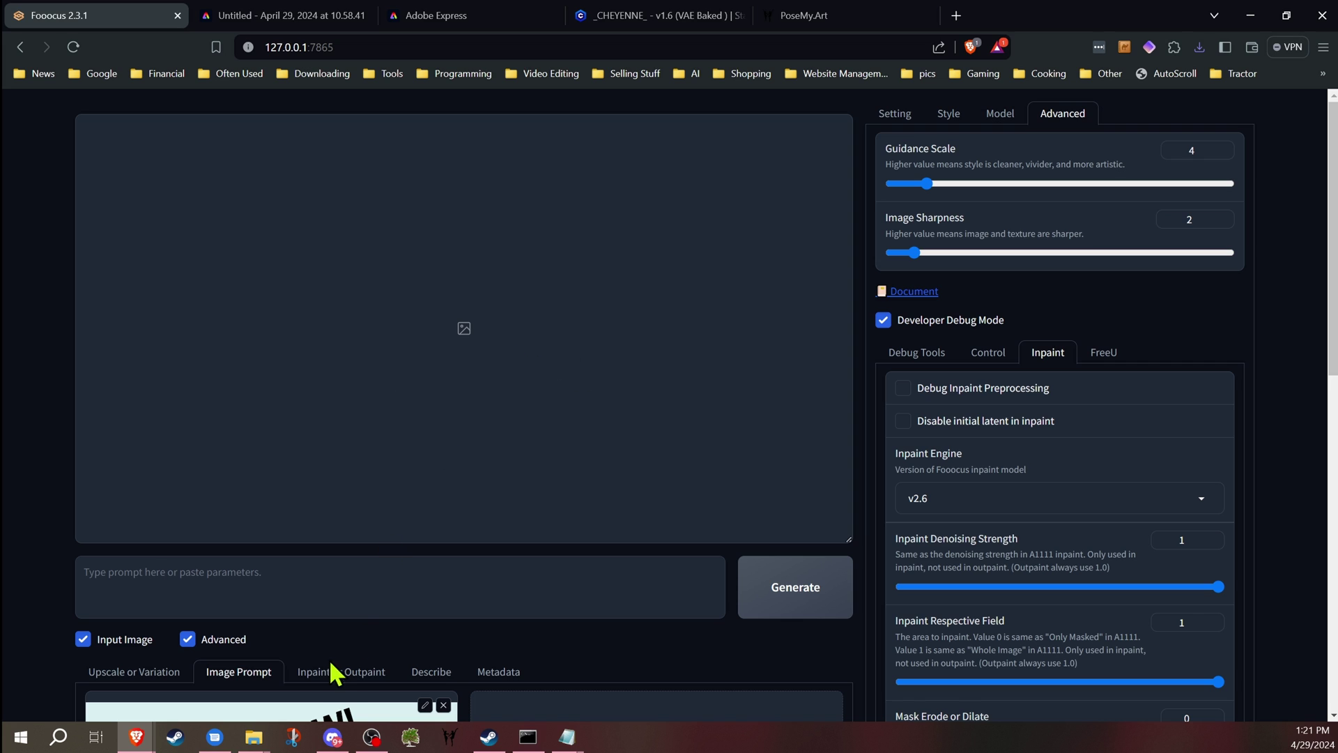
# - Paste the yellow comic-book POW! action-word prompt on the Inpaint tab and generate
pyautogui.click(335, 671)
pyautogui.scroll(-6, 523, 380)
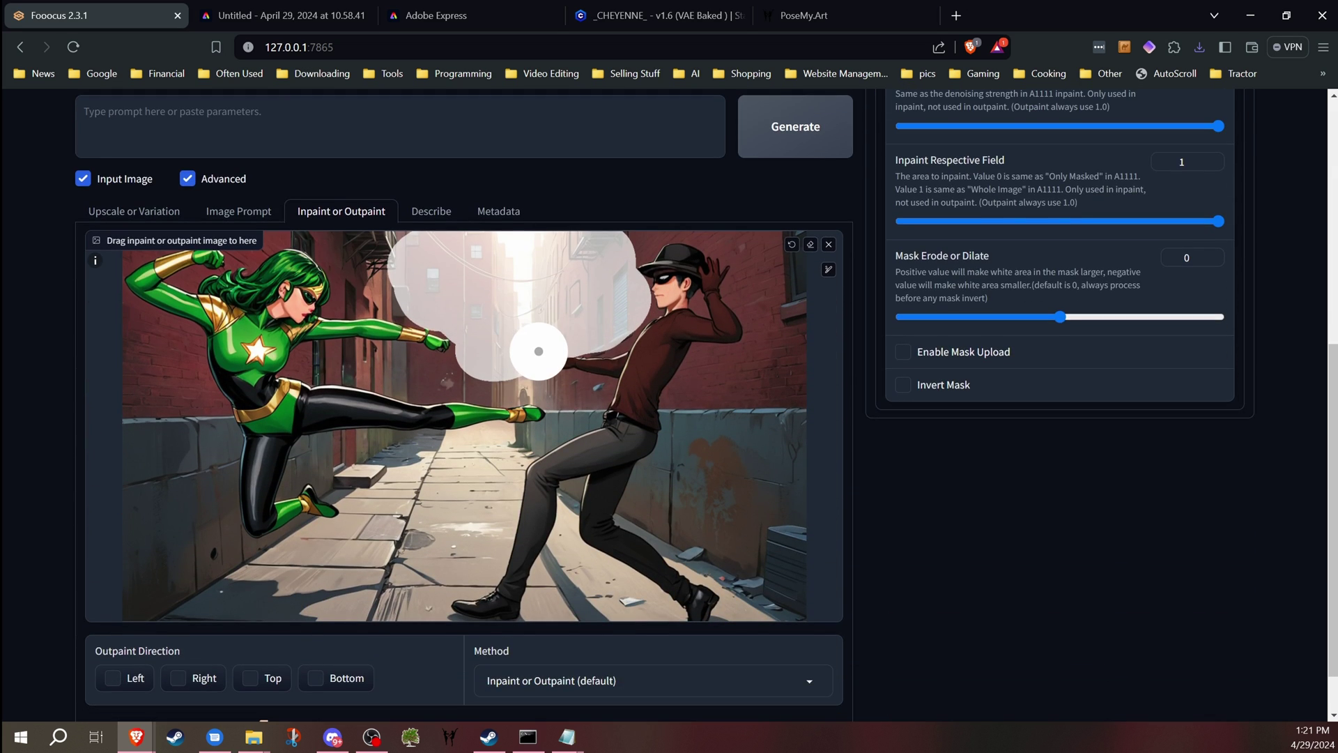
pyautogui.scroll(3, 539, 351)
pyautogui.rightClick(289, 355)
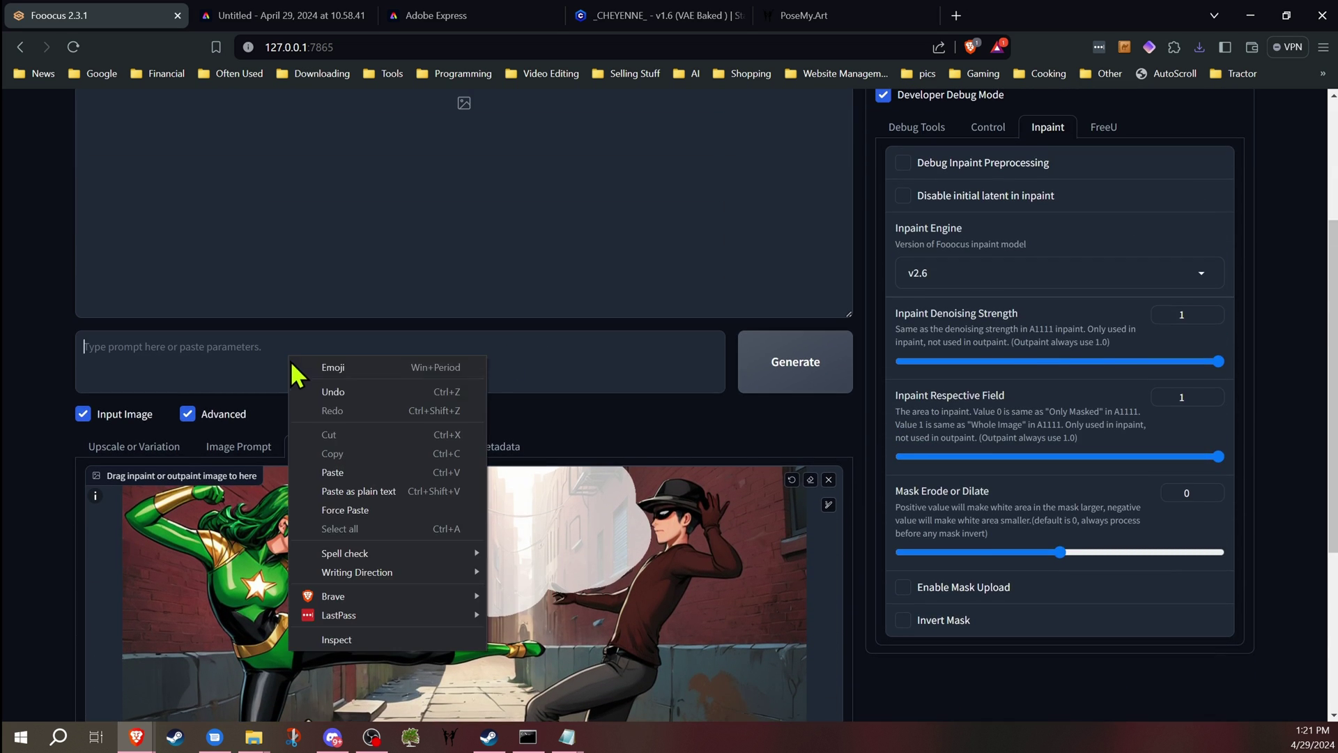
pyautogui.click(369, 468)
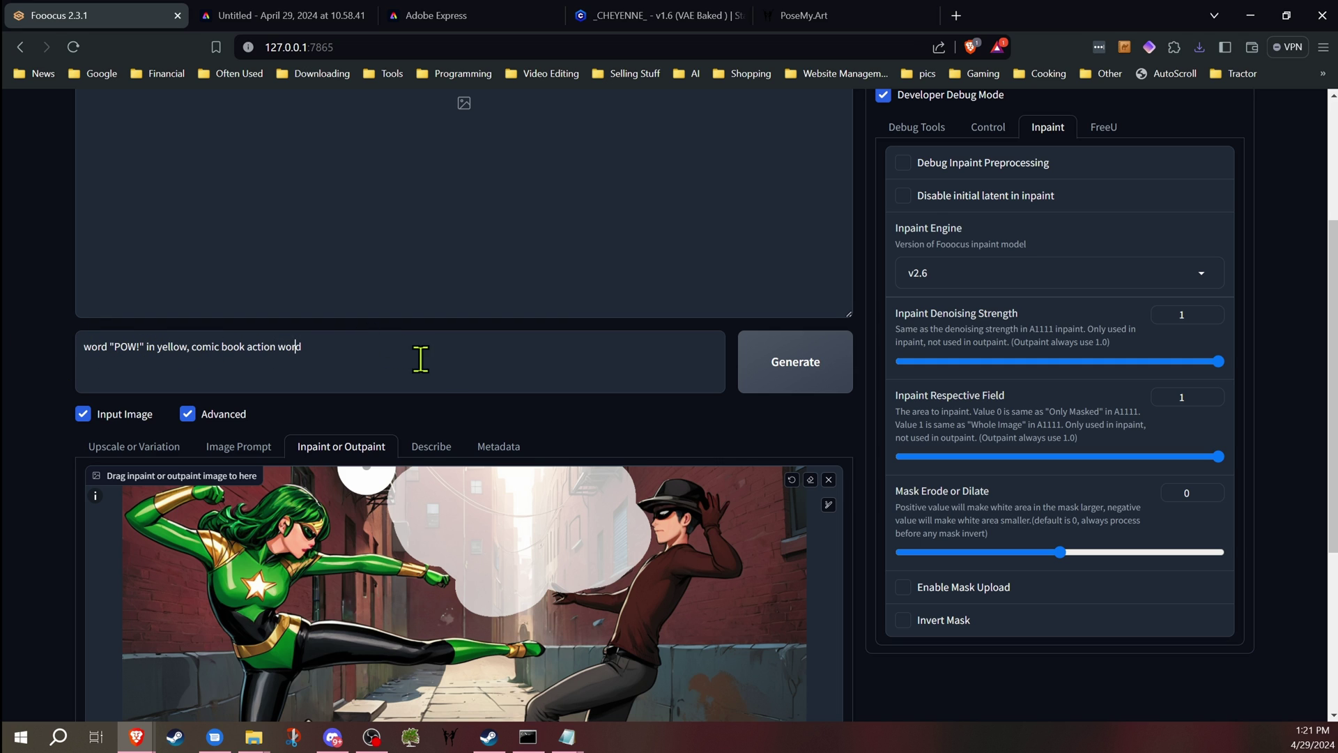
pyautogui.scroll(3, 693, 383)
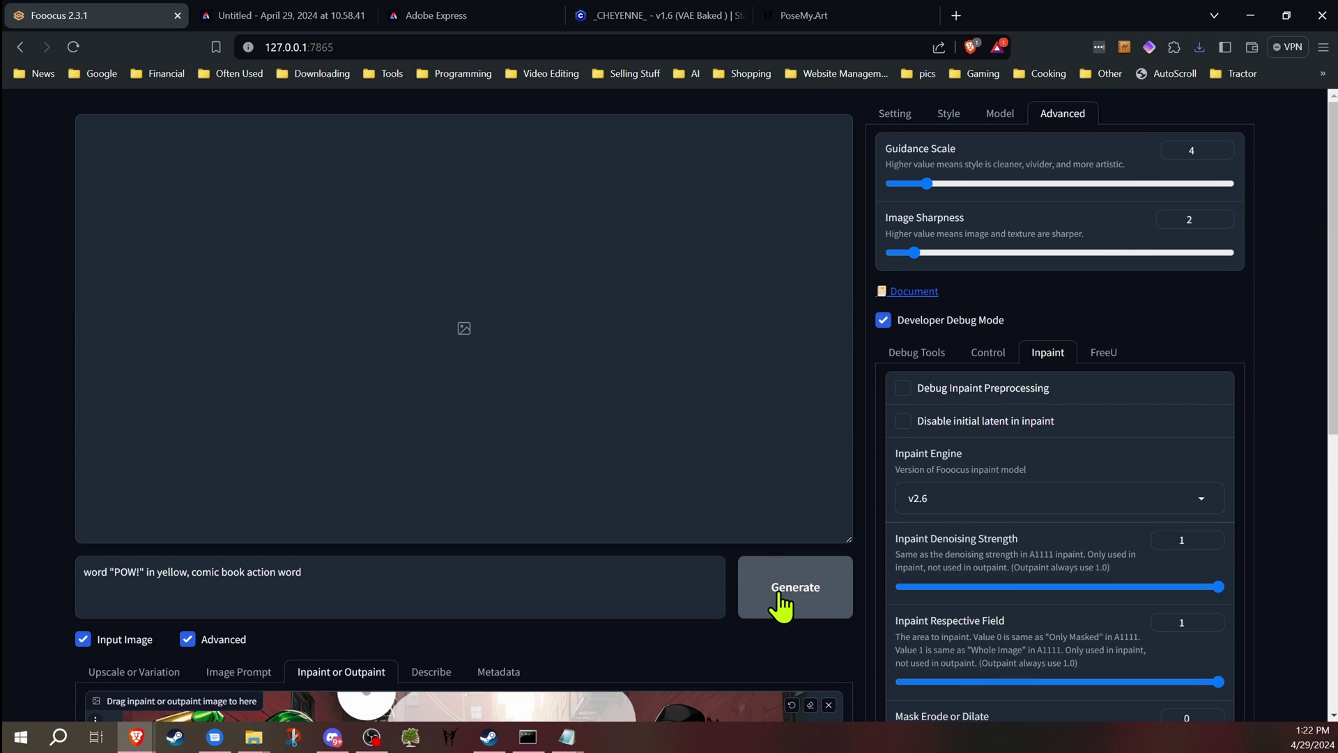
pyautogui.click(788, 599)
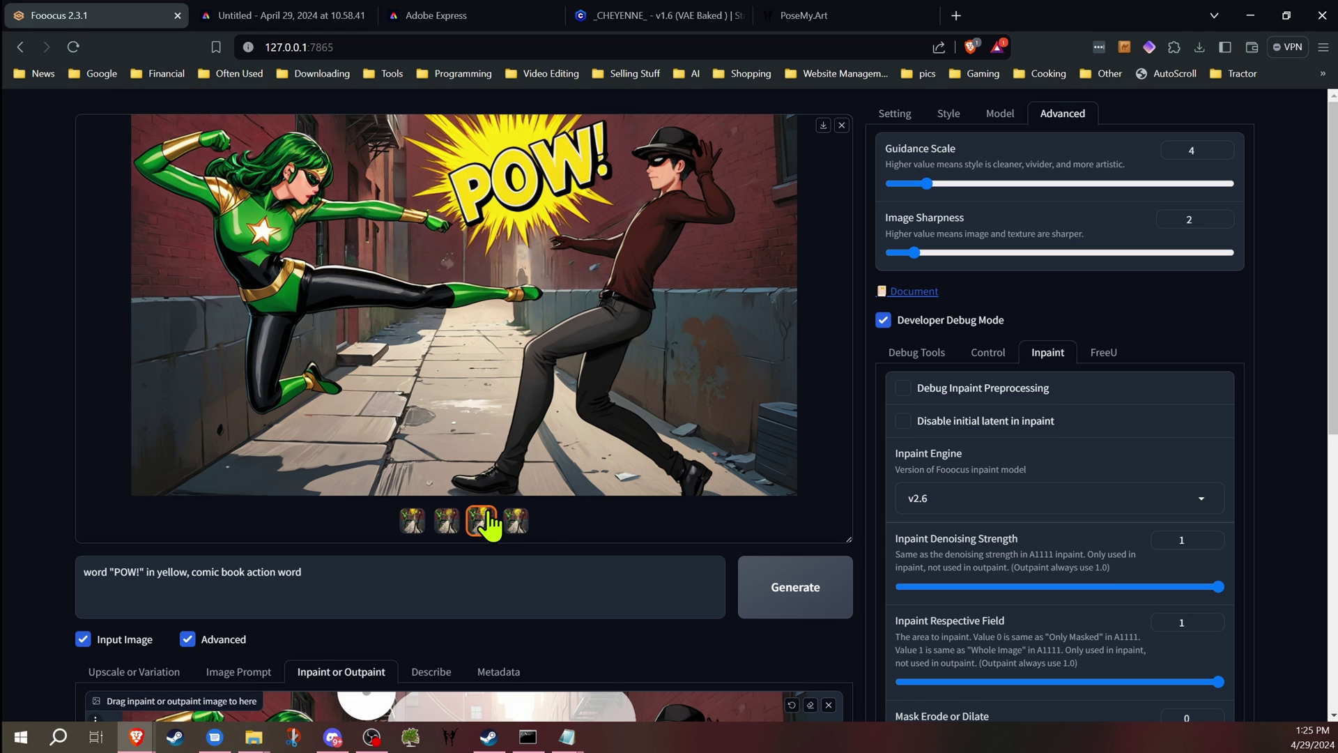
# - Compare the fourth and second POW! variants, then recheck the image-prompt settings and return to inpainting
pyautogui.click(517, 522)
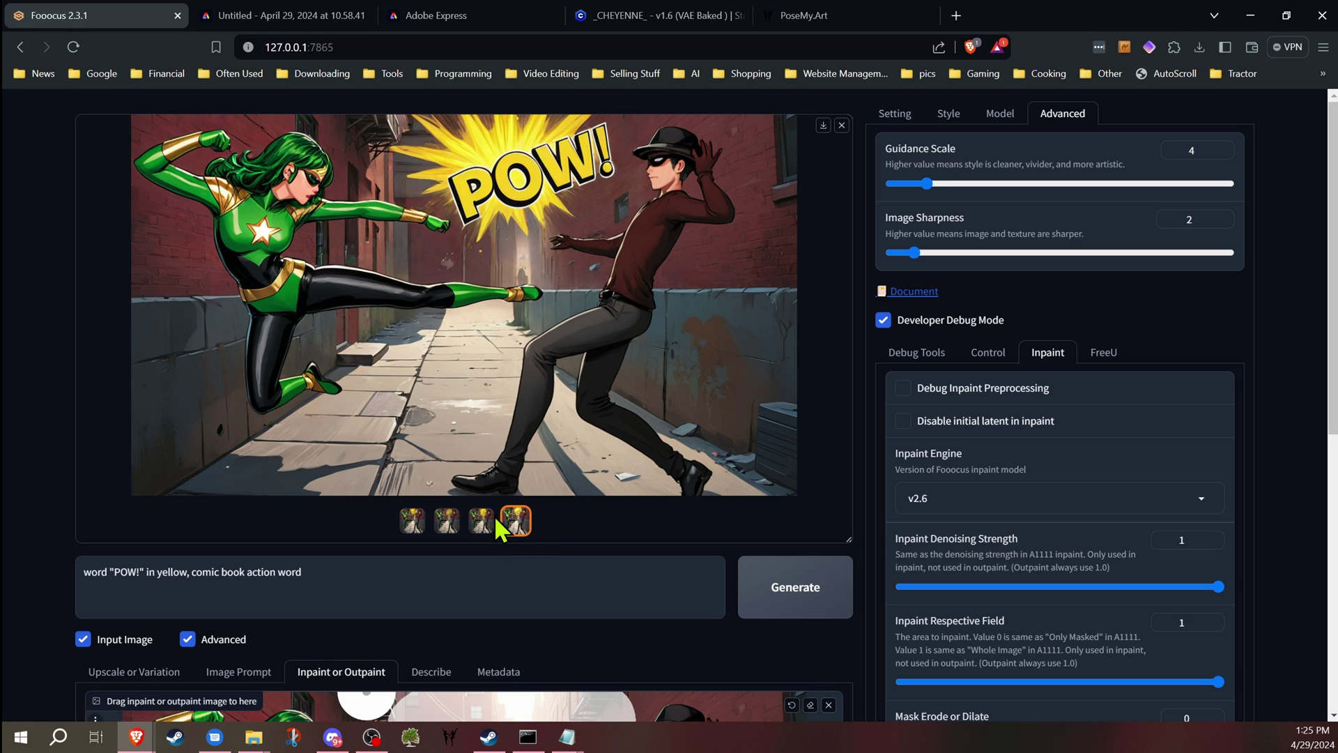
pyautogui.click(414, 523)
pyautogui.click(447, 522)
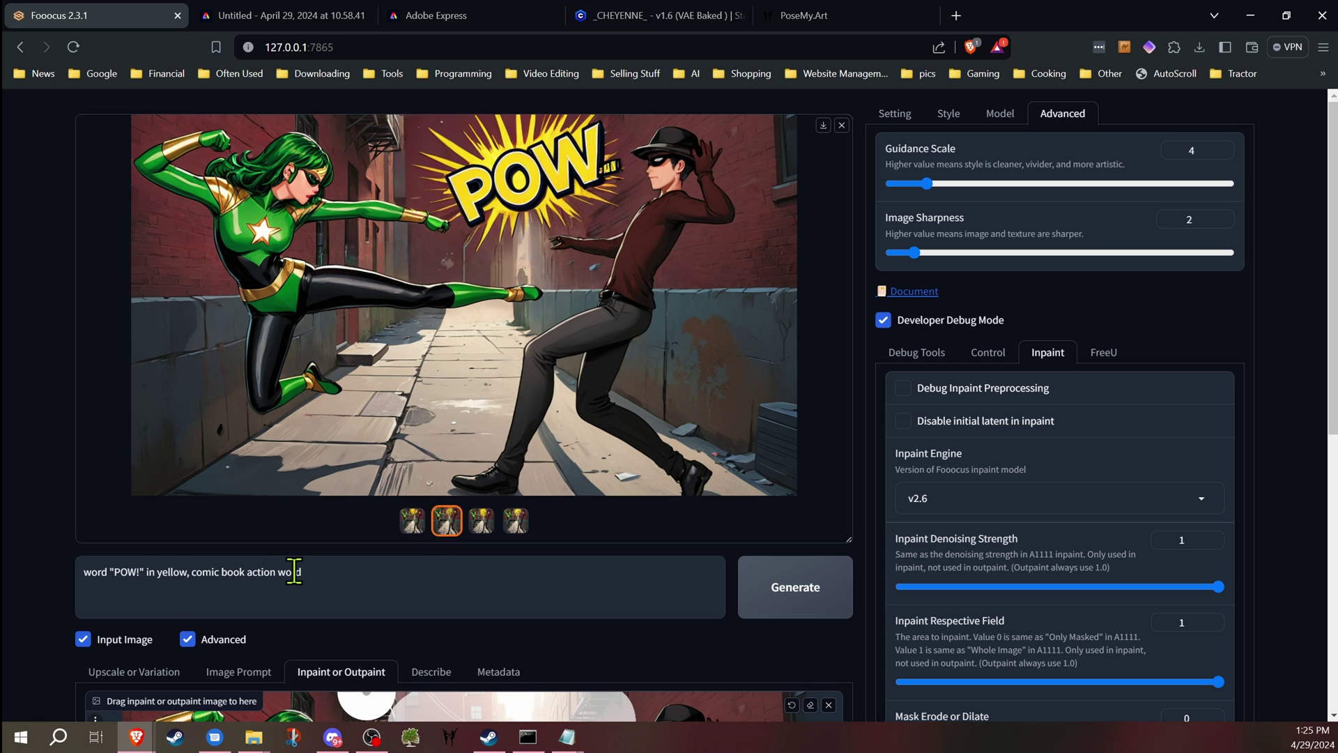
pyautogui.scroll(-3, 21, 479)
pyautogui.scroll(-2, 21, 481)
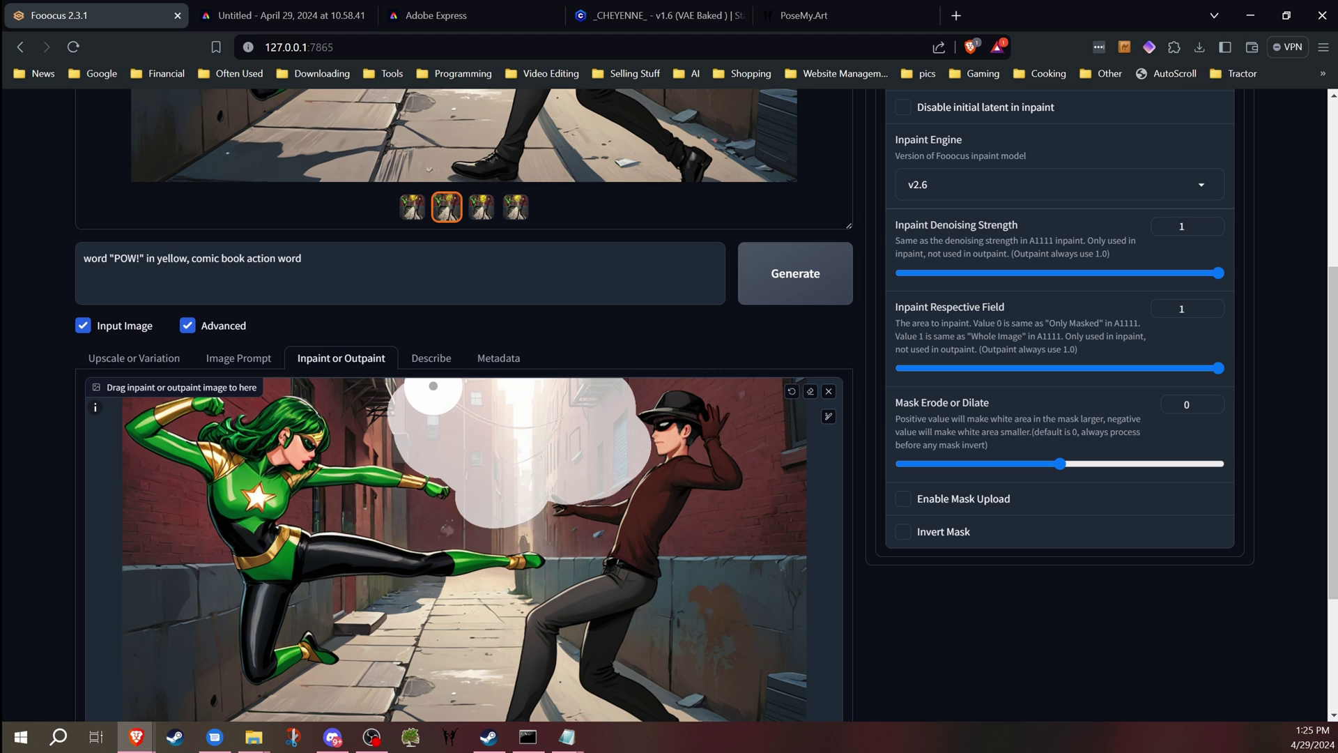
pyautogui.click(259, 362)
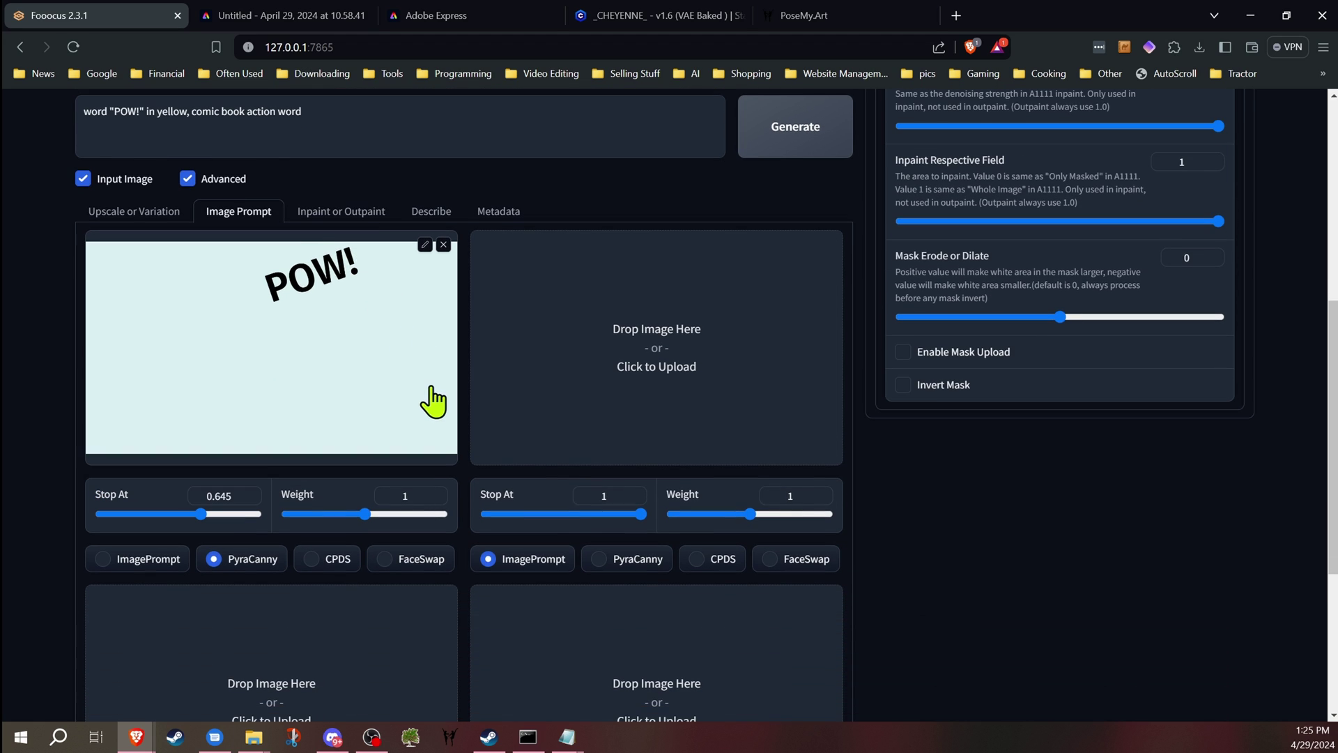
pyautogui.click(341, 213)
pyautogui.scroll(3, 433, 374)
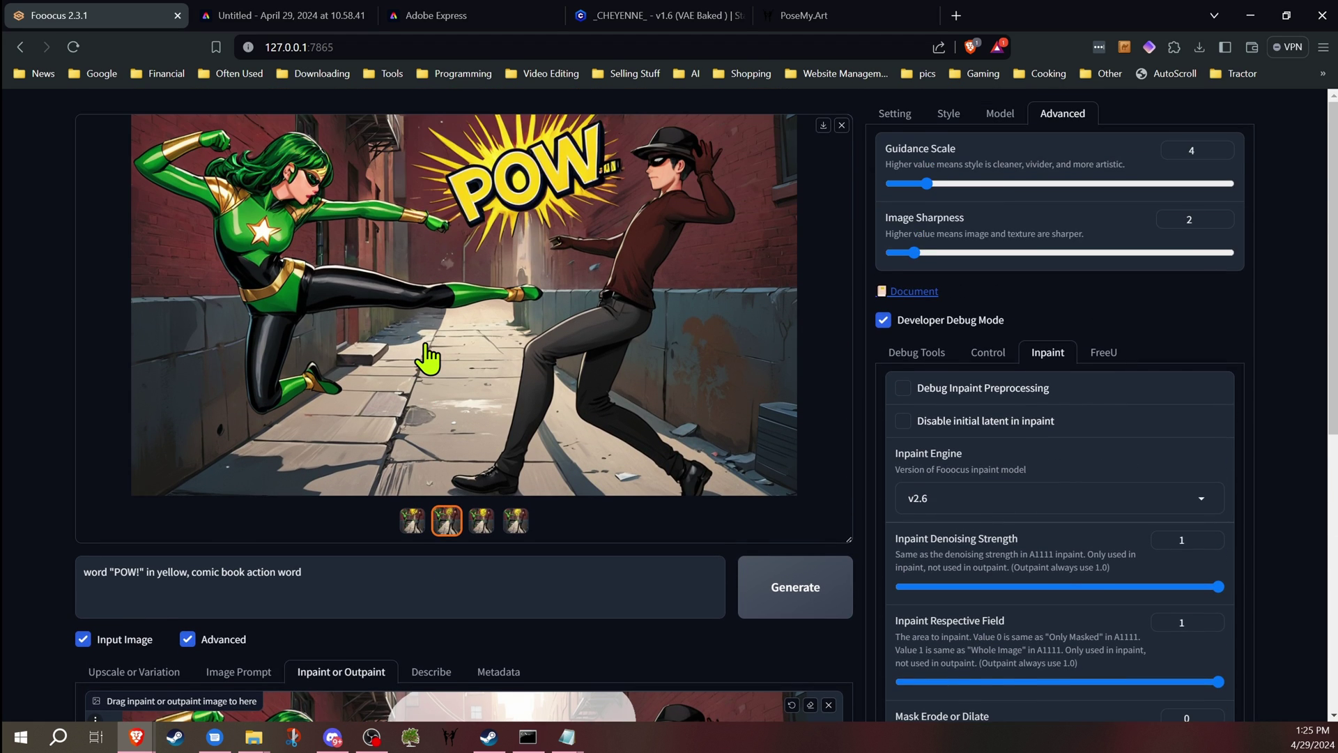